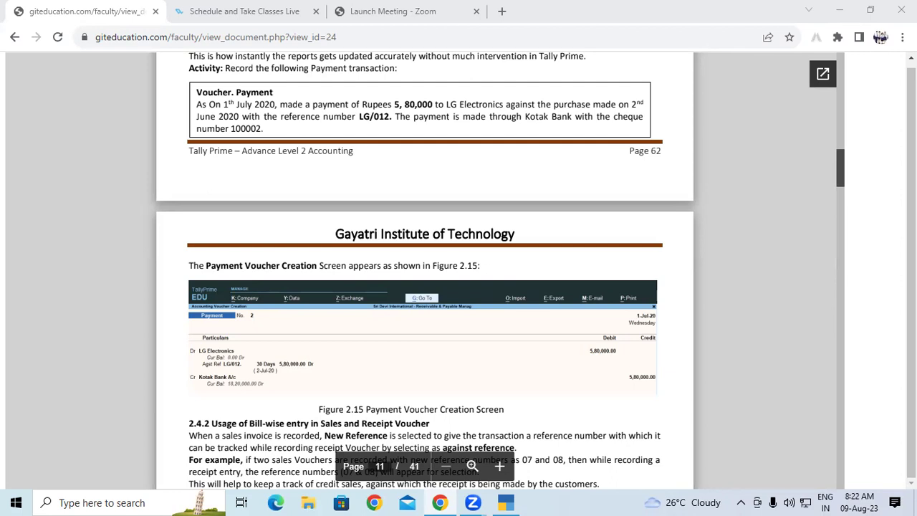
Switch to TallyPrime and start a payment voucher with Kotak Mahindra Bank as the account.
{"action": "left_click", "coordinate": [511, 500]}
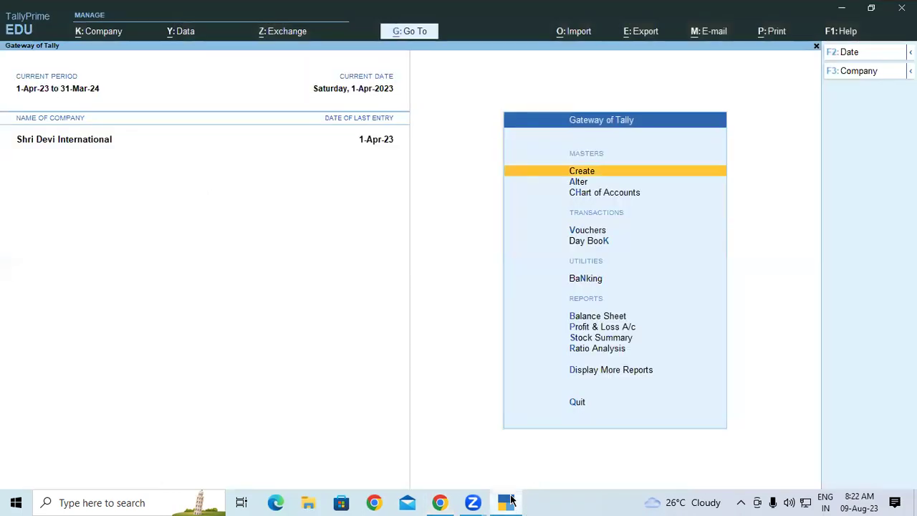
{"action": "key", "text": "v"}
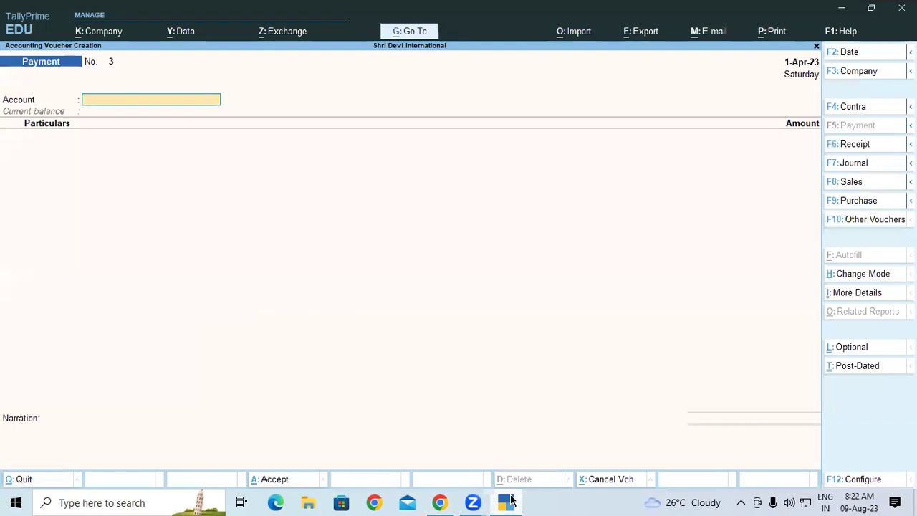
{"action": "type", "text": "Ko"}
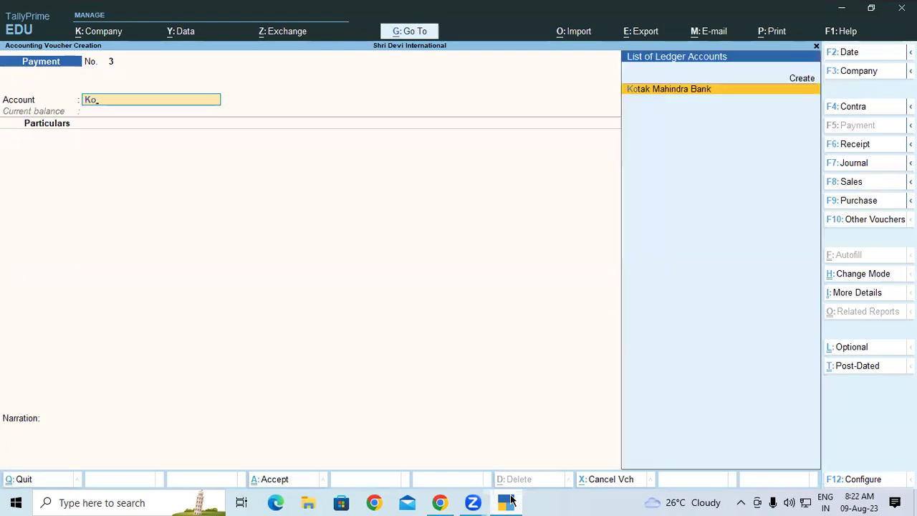
{"action": "key", "text": "Return"}
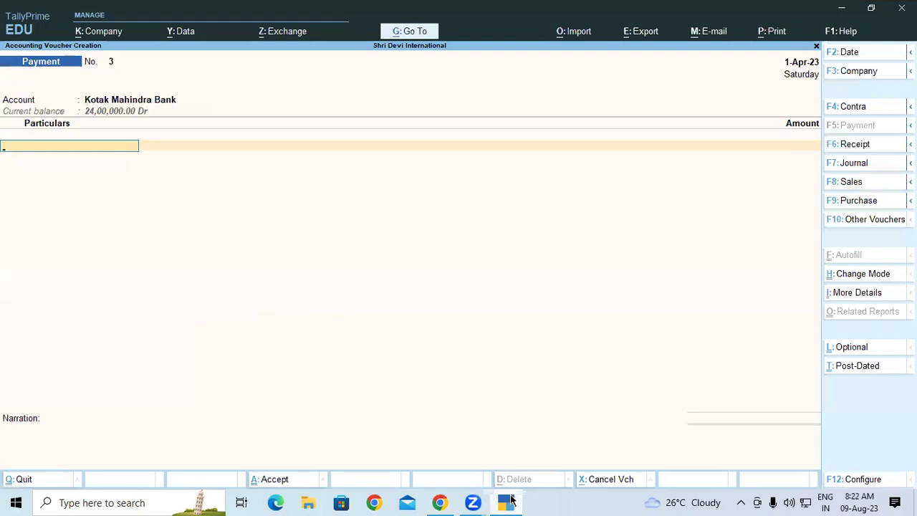
Enter LG Electronic as the party and allocate 5,80,000 against pending bill LG/012 as Agst Ref.
{"action": "type", "text": "Lg"}
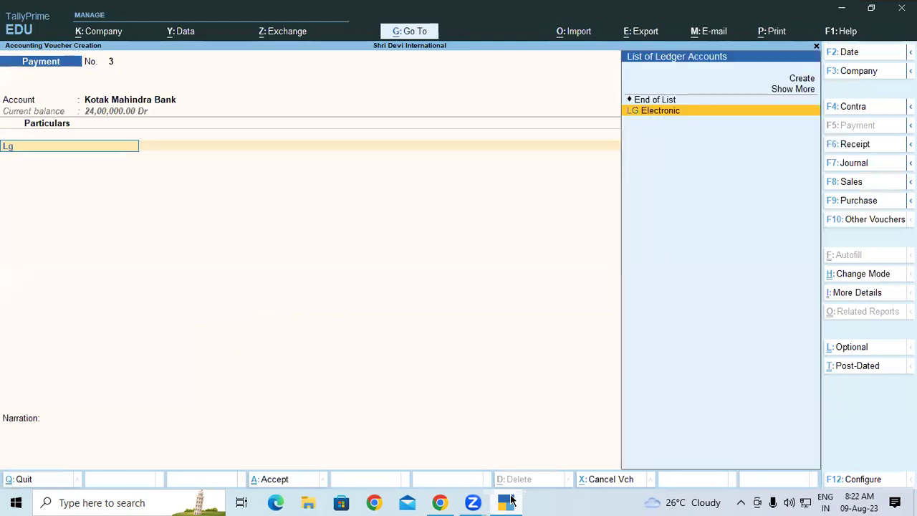
{"action": "key", "text": "Return"}
{"action": "key", "text": "Return"}
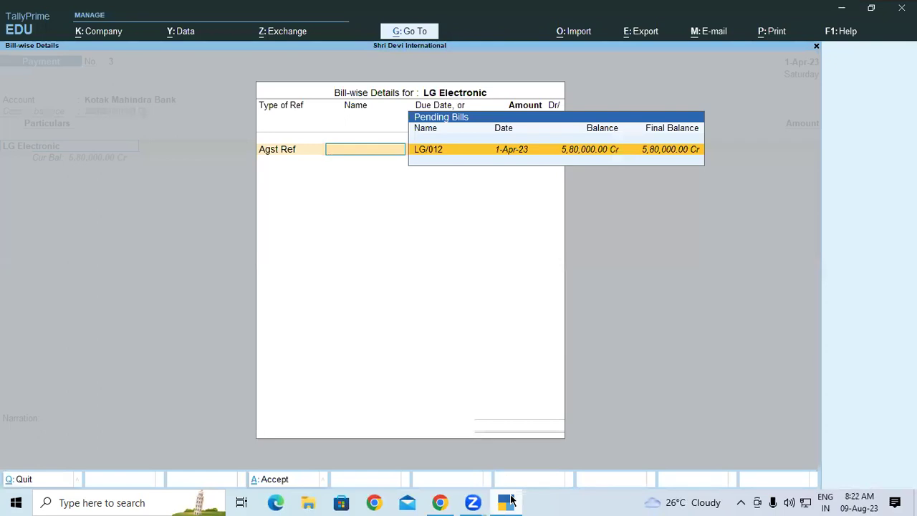
{"action": "key", "text": "Return"}
{"action": "key", "text": "Return"}
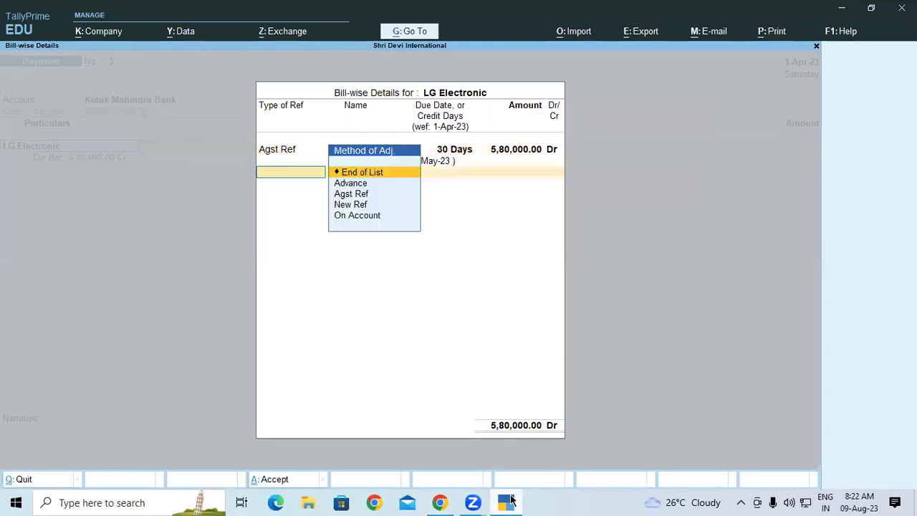
{"action": "key", "text": "Return"}
{"action": "key", "text": "Return"}
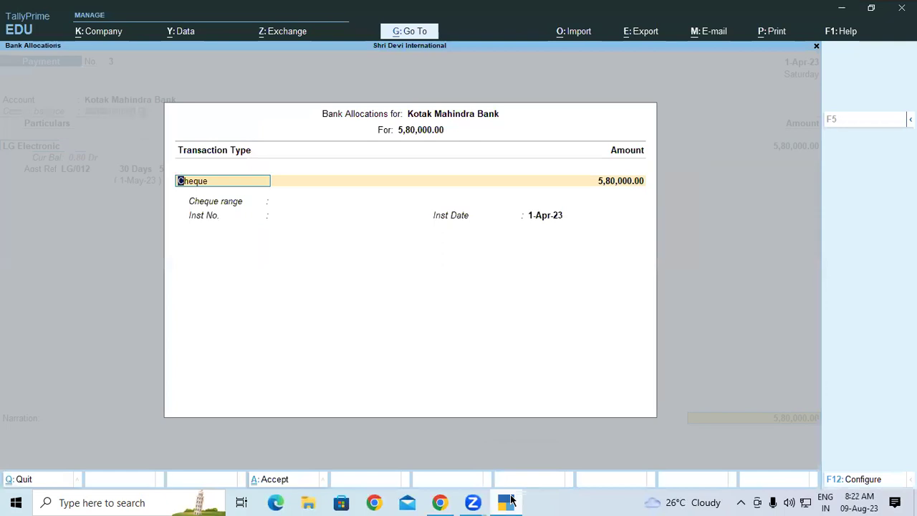
Allocate the bank payment as a cheque with range Not Applicable and instrument number 100002, and save the voucher.
{"action": "key", "text": "Return"}
{"action": "key", "text": "Return"}
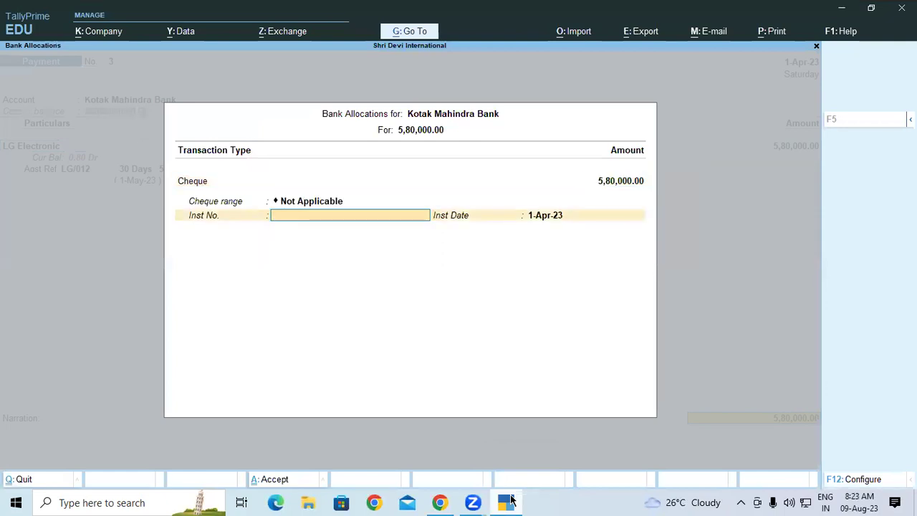
{"action": "left_click", "coordinate": [444, 500]}
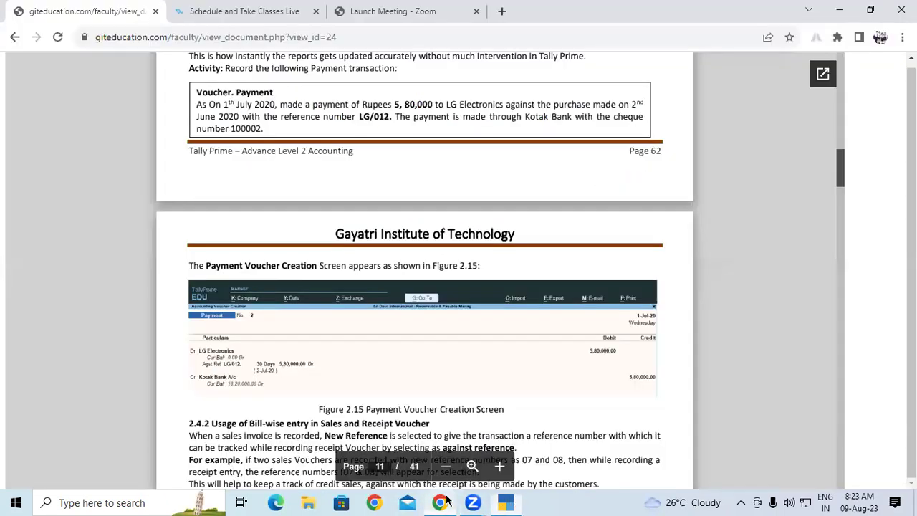
{"action": "left_click", "coordinate": [502, 501]}
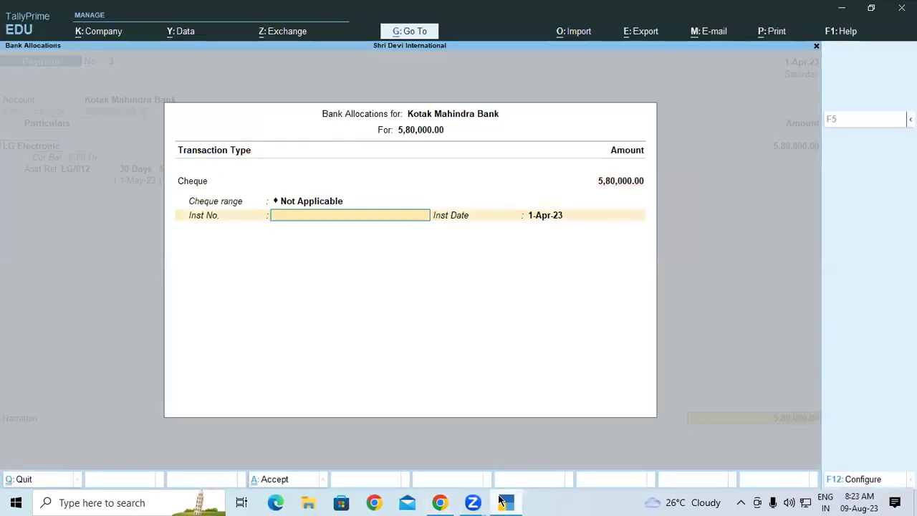
{"action": "type", "text": "10000"}
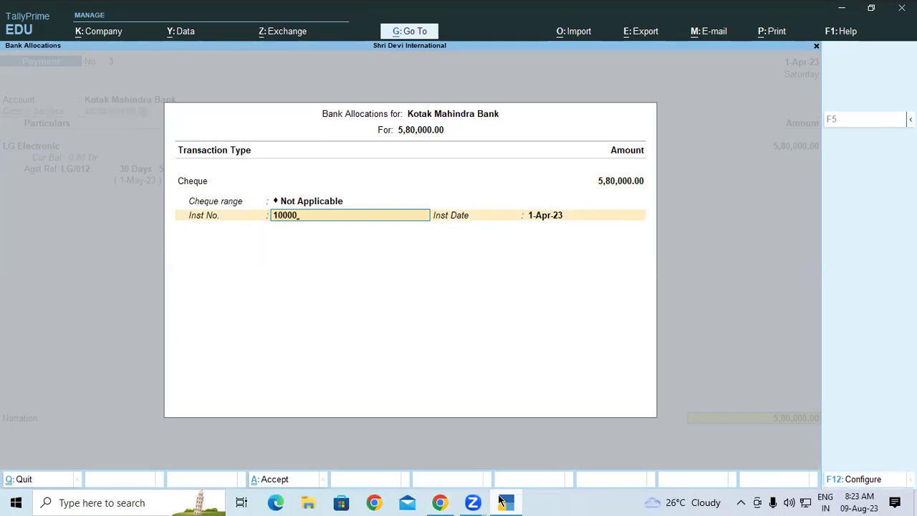
{"action": "type", "text": "2"}
{"action": "key", "text": "Return"}
{"action": "key", "text": "Return"}
{"action": "key", "text": "Return"}
{"action": "key", "text": "Return"}
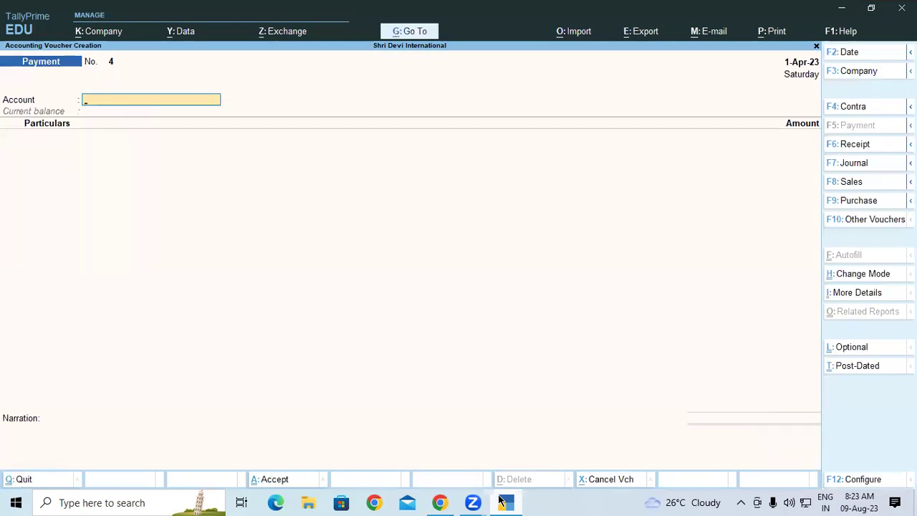
Read the Hari Electronics ledger instructions in the Chrome document, and close the blank payment voucher in TallyPrime.
{"action": "left_click", "coordinate": [438, 502]}
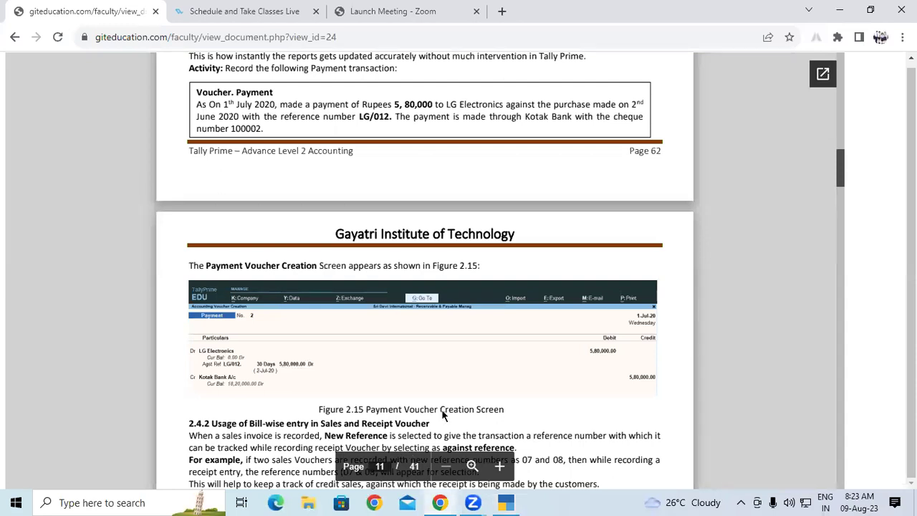
{"action": "scroll", "coordinate": [841, 164], "scroll_direction": "down", "scroll_amount": 2}
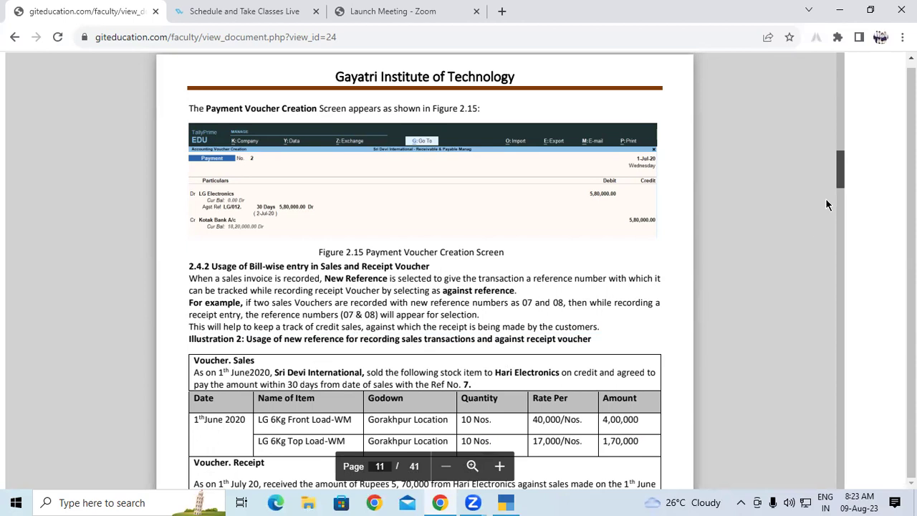
{"action": "left_click_drag", "start_coordinate": [841, 171], "coordinate": [841, 174]}
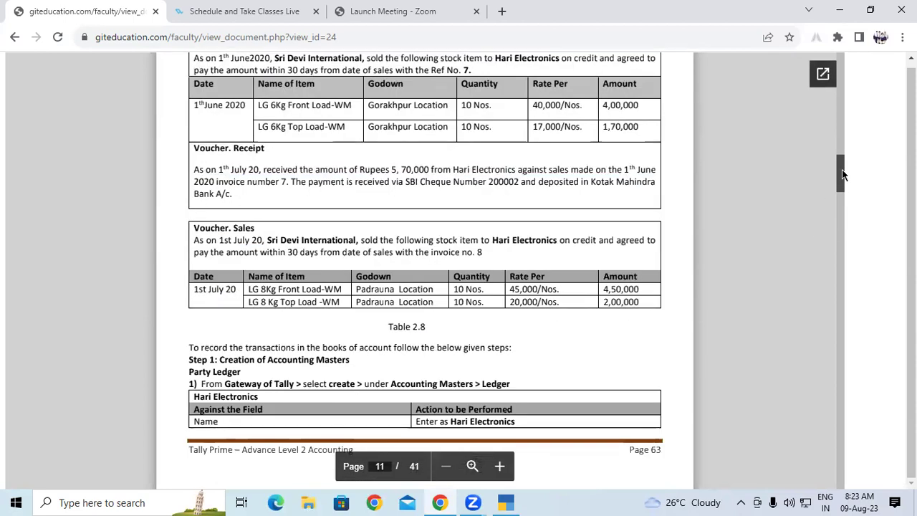
{"action": "left_click_drag", "start_coordinate": [842, 169], "coordinate": [841, 175]}
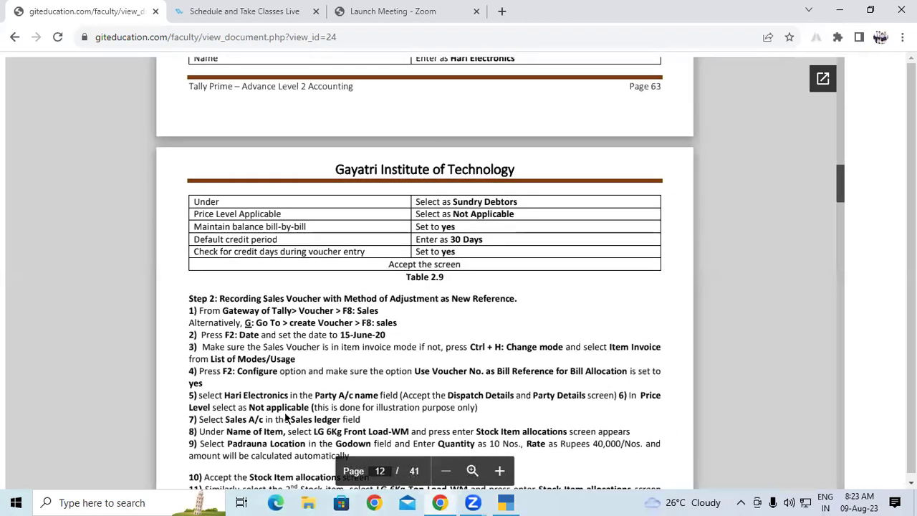
{"action": "left_click", "coordinate": [505, 502]}
{"action": "key", "text": "Escape"}
{"action": "key", "text": "y"}
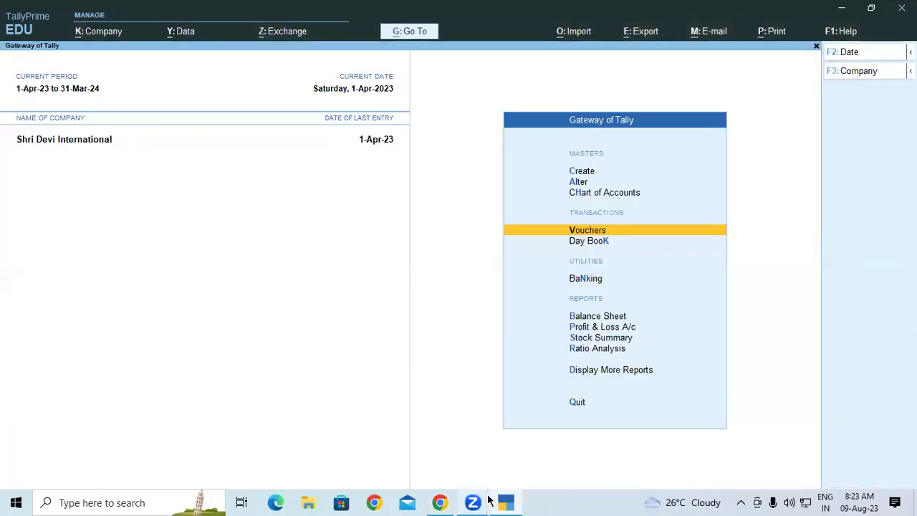
Start a new ledger named Hari Electronics with no alias.
{"action": "key", "text": "c"}
{"action": "key", "text": "Down"}
{"action": "key", "text": "Return"}
{"action": "type", "text": "Hari"}
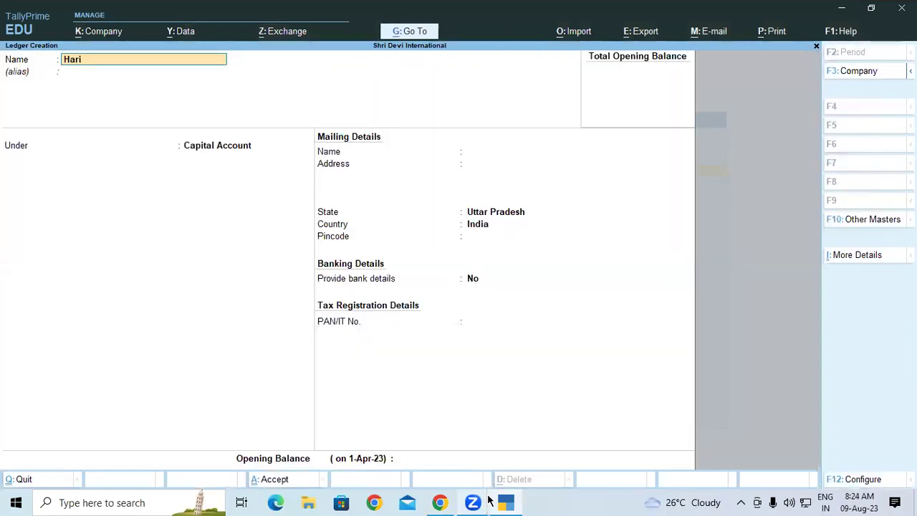
{"action": "type", "text": " Electronic"}
{"action": "key", "text": "Return"}
{"action": "key", "text": "Return"}
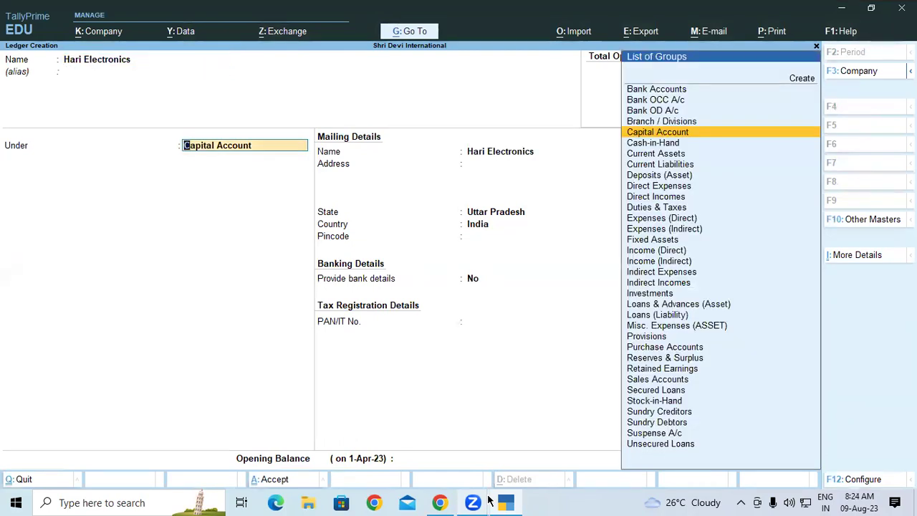
Place the Hari Electronics ledger under Sundry Debtors with bill-by-bill balances and a default credit period of 30 days.
{"action": "type", "text": "Su"}
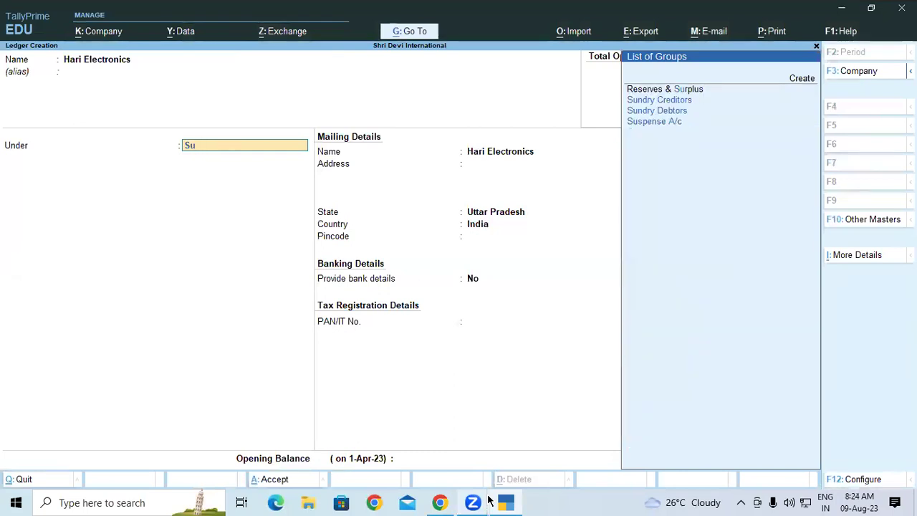
{"action": "key", "text": "Up"}
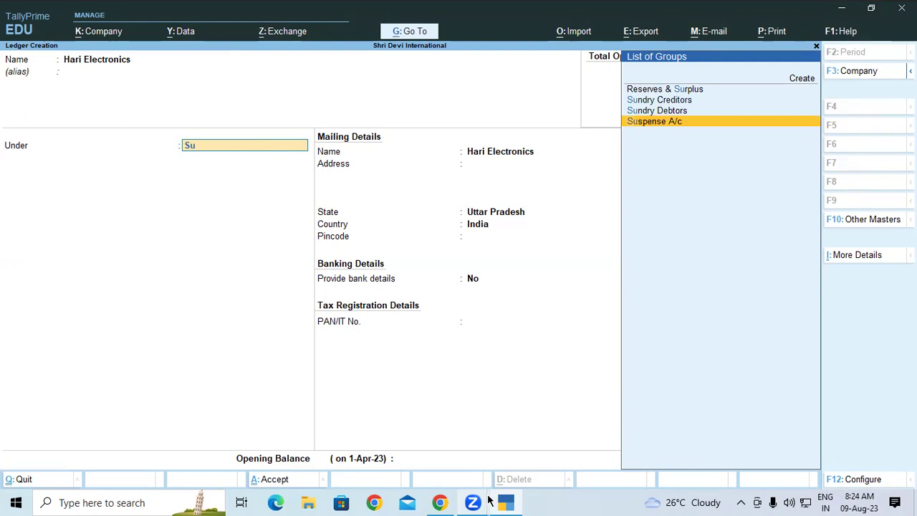
{"action": "key", "text": "Up"}
{"action": "key", "text": "Return"}
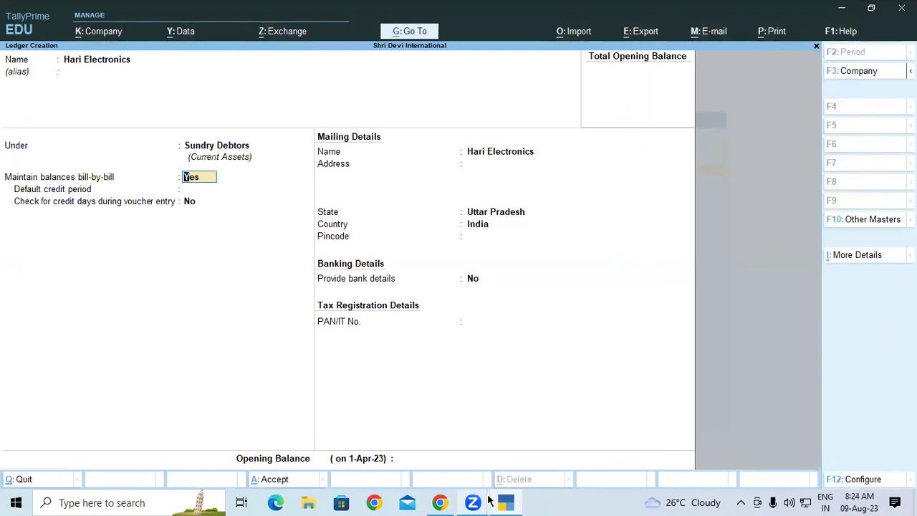
{"action": "key", "text": "Return"}
{"action": "type", "text": "30"}
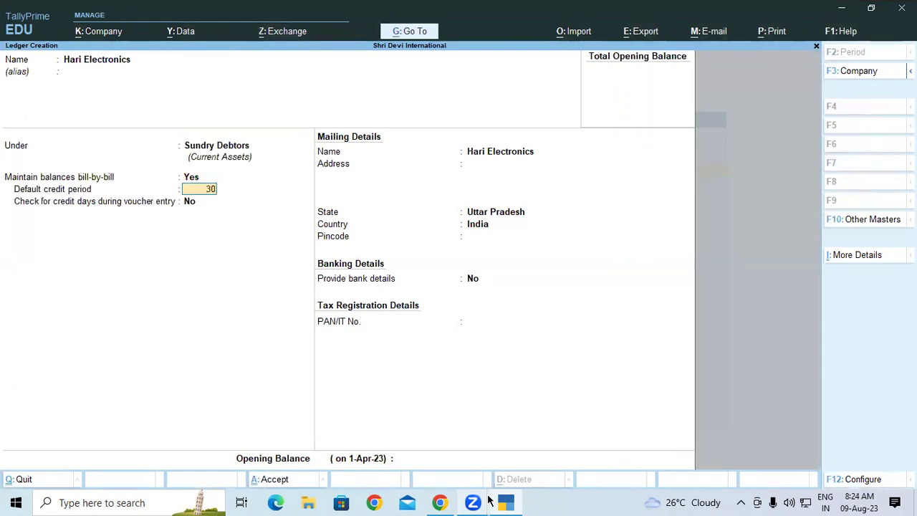
{"action": "key", "text": "Return"}
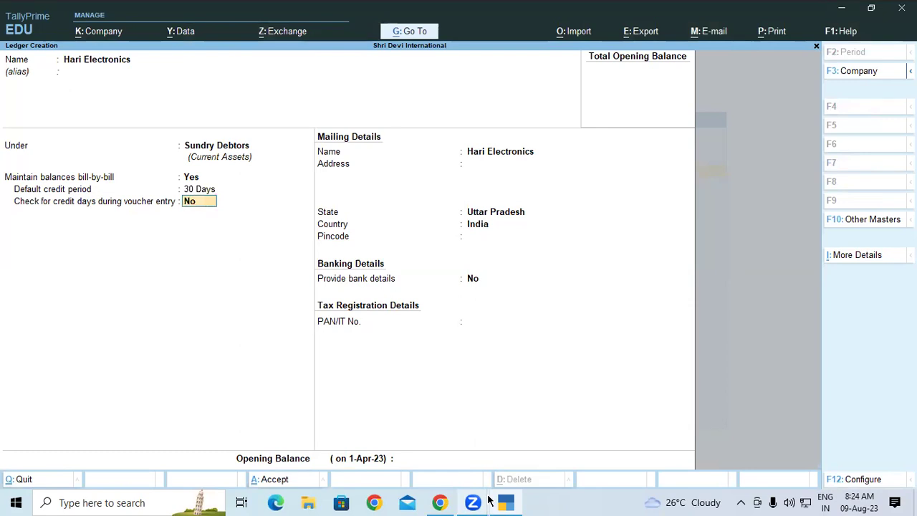
Set the check for credit days during voucher entry to Yes and keep the default mailing and banking details.
{"action": "left_click", "coordinate": [439, 502]}
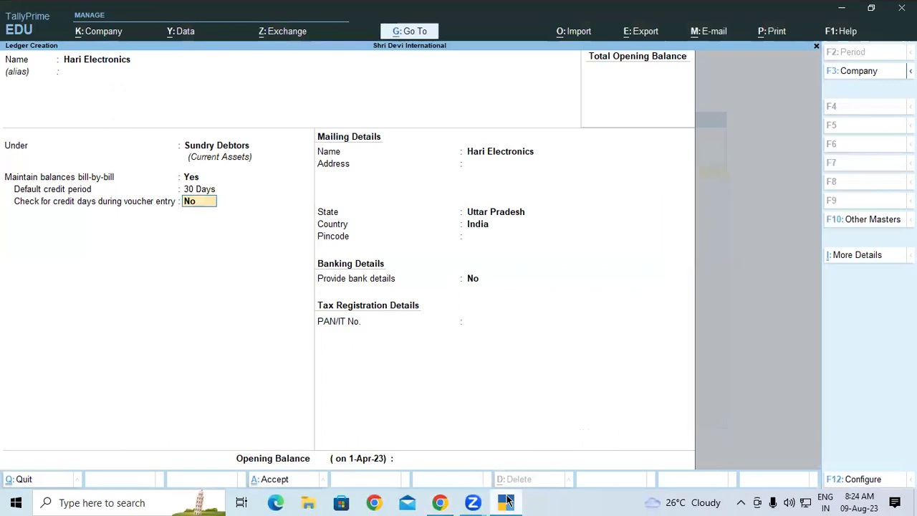
{"action": "left_click", "coordinate": [505, 502]}
{"action": "type", "text": "y"}
{"action": "key", "text": "Return"}
{"action": "key", "text": "Return"}
{"action": "key", "text": "Return"}
{"action": "key", "text": "Return"}
{"action": "key", "text": "Return"}
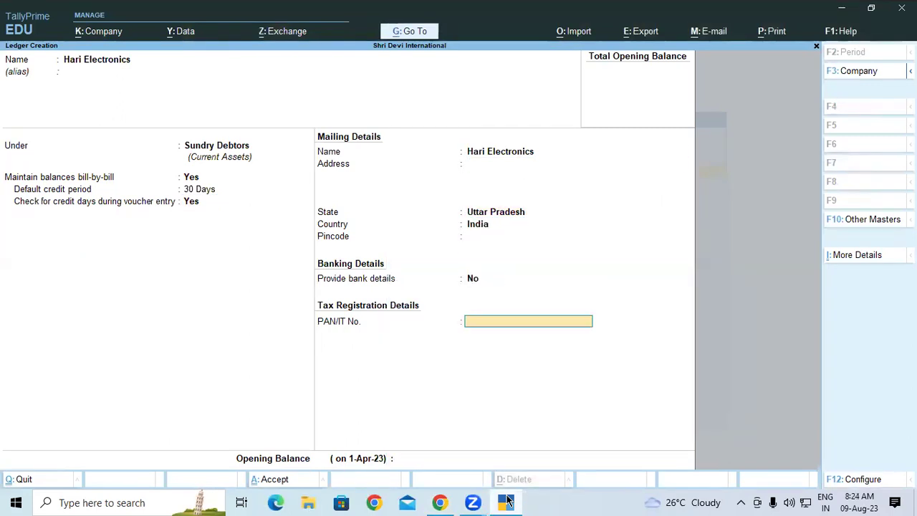
Save the Hari Electronics ledger without a PAN or opening balance and return to the Gateway of Tally.
{"action": "left_click", "coordinate": [506, 502]}
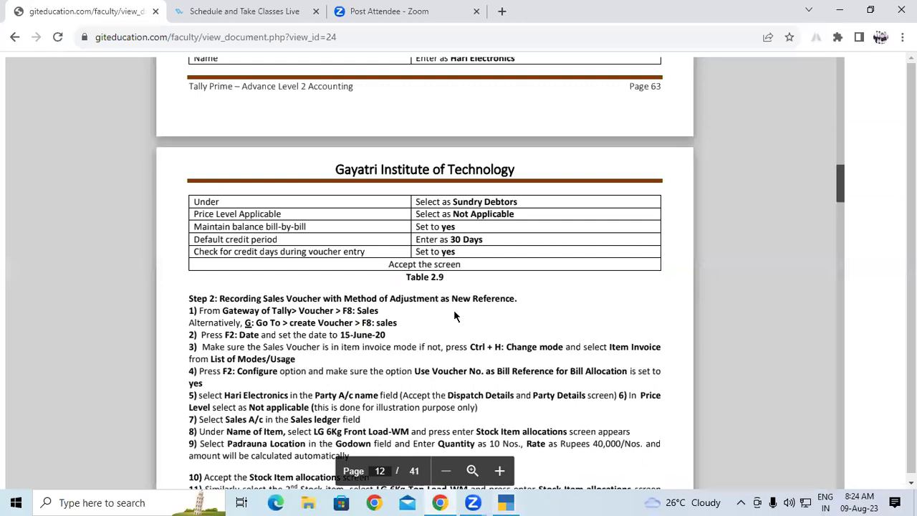
{"action": "left_click", "coordinate": [507, 501]}
{"action": "key", "text": "Return"}
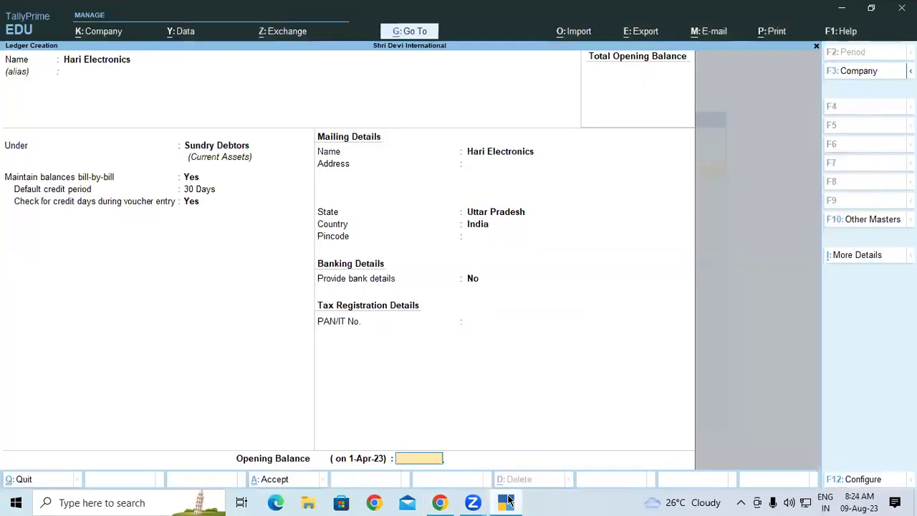
{"action": "key", "text": "Return"}
{"action": "key", "text": "Return"}
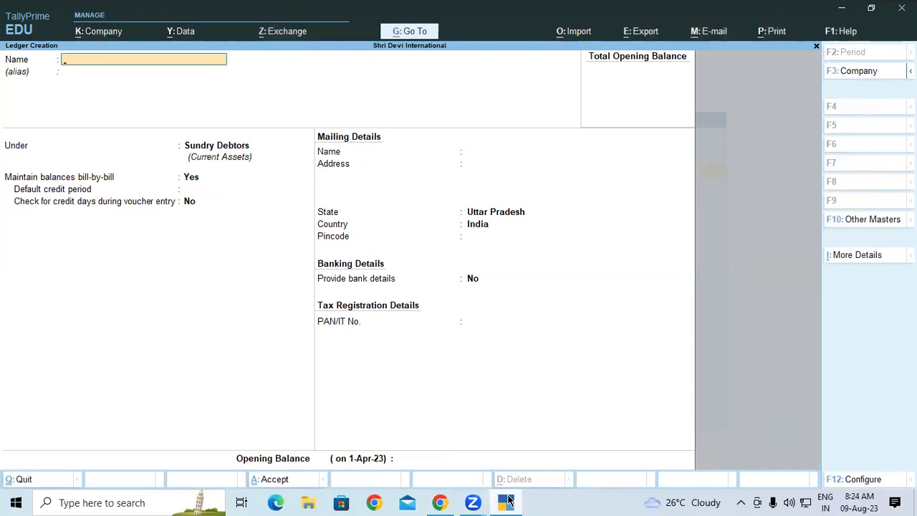
{"action": "key", "text": "Escape"}
{"action": "key", "text": "Escape"}
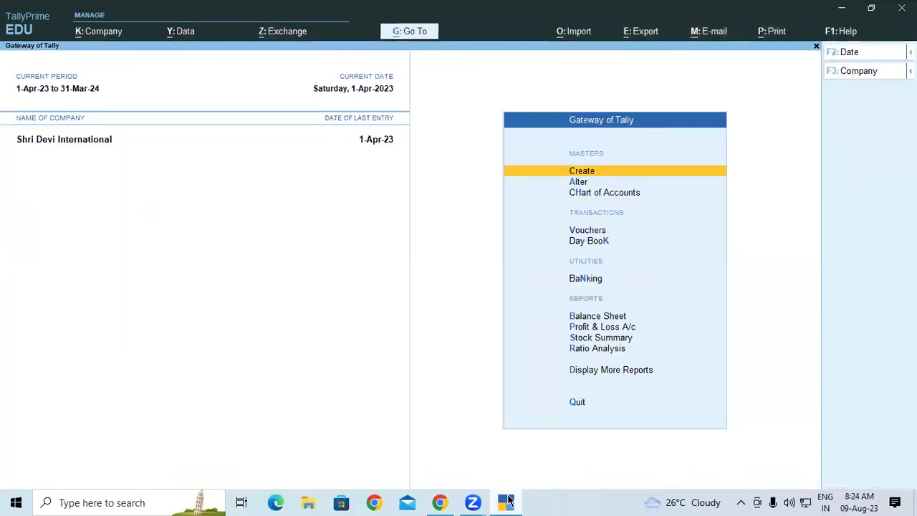
Start a sales voucher with Hari Electronics as the party account.
{"action": "key", "text": "v"}
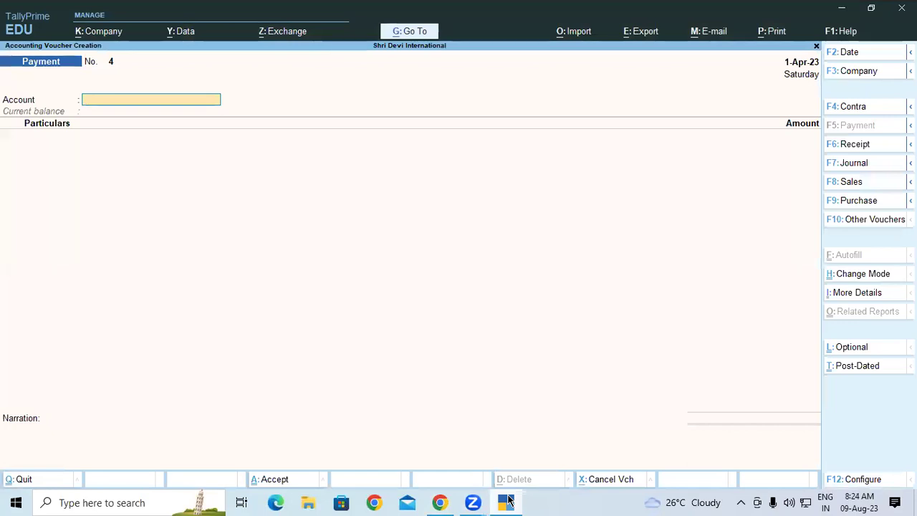
{"action": "key", "text": "F8"}
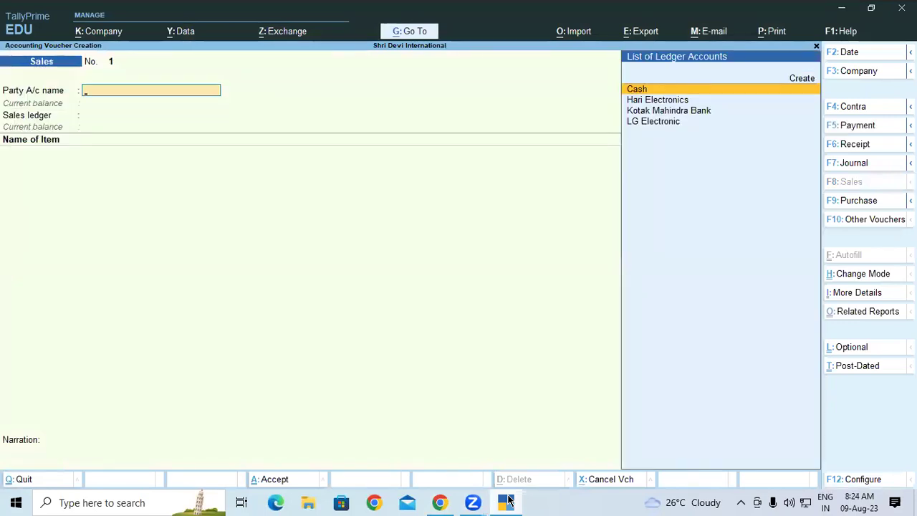
{"action": "key", "text": "Down"}
{"action": "key", "text": "Return"}
Leave the dispatch details blank and accept the default party details for the Hari Electronics sales voucher.
{"action": "key", "text": "Return"}
{"action": "key", "text": "Return"}
{"action": "key", "text": "Return"}
{"action": "key", "text": "Return"}
{"action": "key", "text": "Return"}
{"action": "key", "text": "Return"}
{"action": "key", "text": "Return"}
{"action": "key", "text": "Return"}
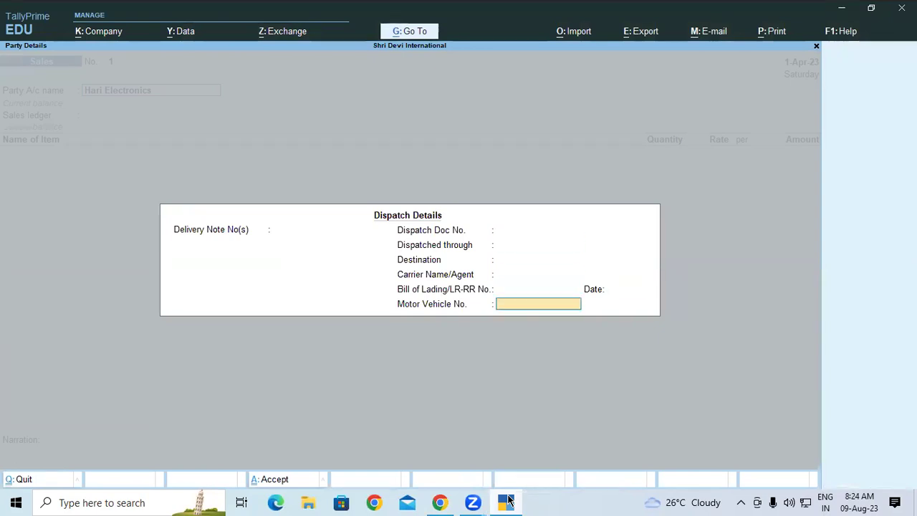
{"action": "key", "text": "Return"}
{"action": "key", "text": "Return"}
{"action": "key", "text": "Return"}
{"action": "key", "text": "Return"}
{"action": "key", "text": "Return"}
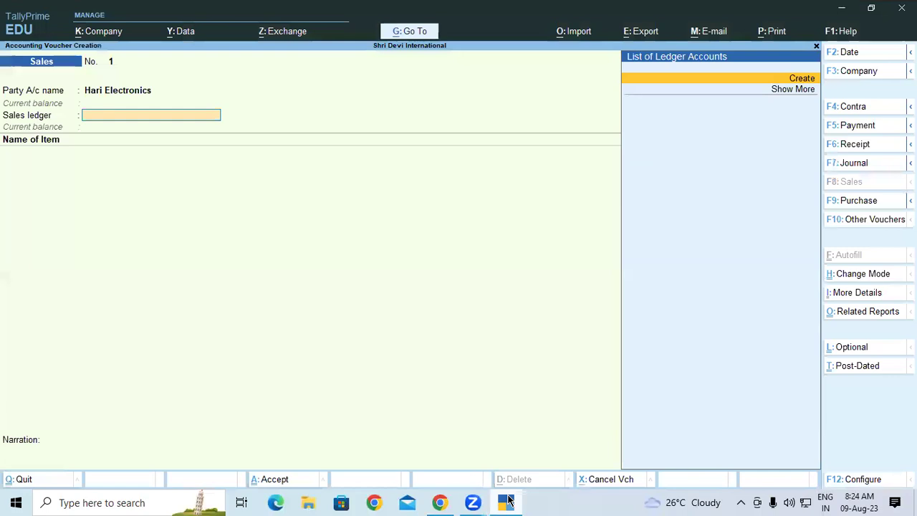
Create a Sales A/c ledger under Sales Accounts with default banking details and use it as the voucher's sales ledger.
{"action": "key", "text": "alt+c"}
{"action": "type", "text": "Sa"}
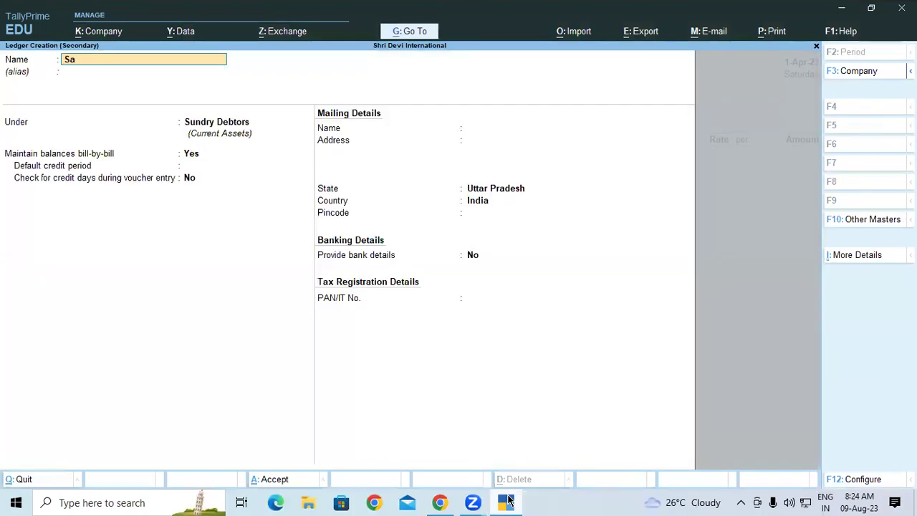
{"action": "type", "text": "les a/c"}
{"action": "key", "text": "Return"}
{"action": "key", "text": "Return"}
{"action": "type", "text": "Sa"}
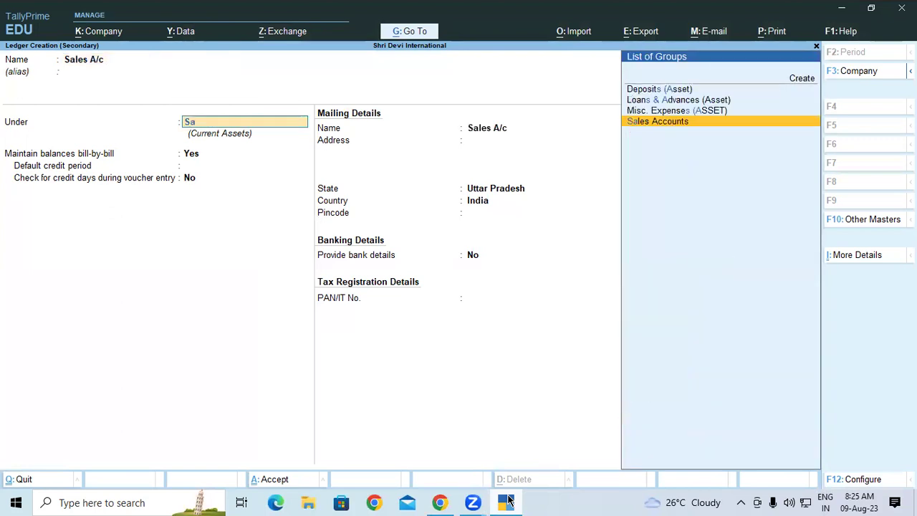
{"action": "key", "text": "Return"}
{"action": "key", "text": "Return"}
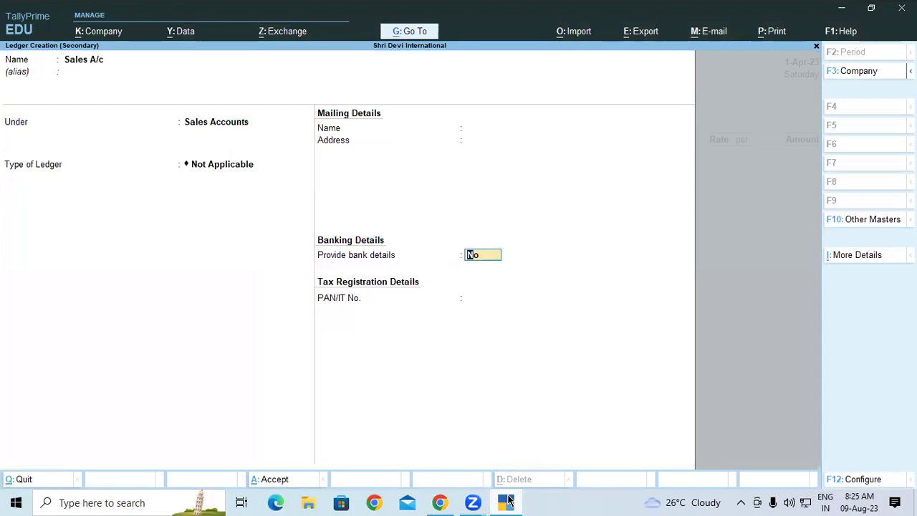
{"action": "key", "text": "ctrl+a"}
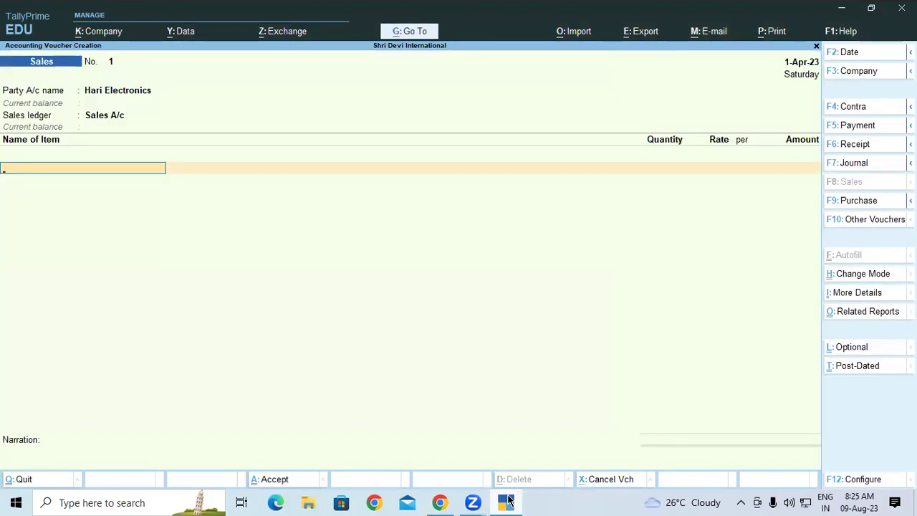
Consult the first sales exercise under Illustration 2 in the course document and select LG 6 KG Front Load Wm as the first item.
{"action": "left_click", "coordinate": [440, 502]}
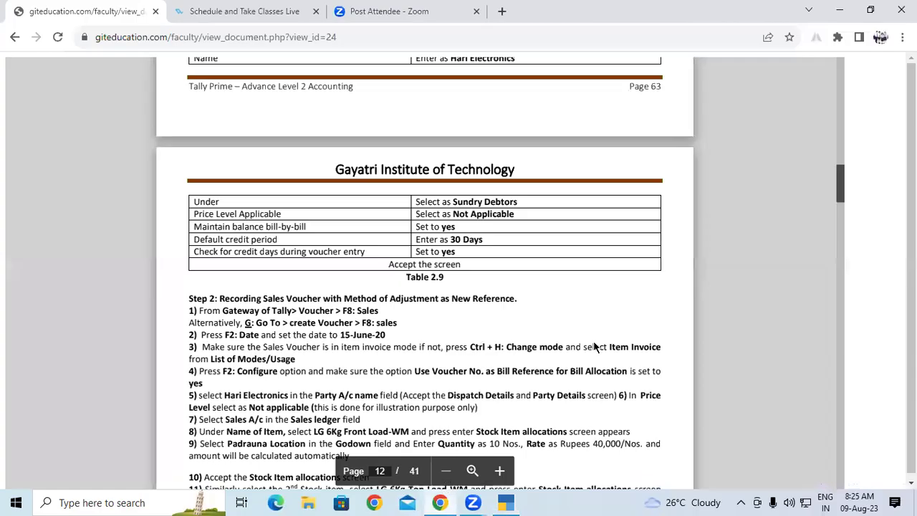
{"action": "scroll", "coordinate": [840, 181], "scroll_direction": "up", "scroll_amount": 5}
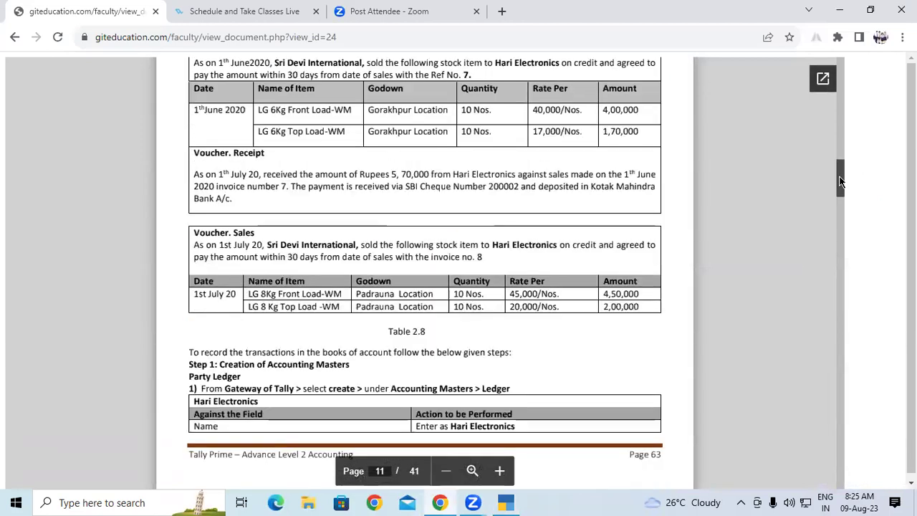
{"action": "scroll", "coordinate": [841, 182], "scroll_direction": "up", "scroll_amount": 2}
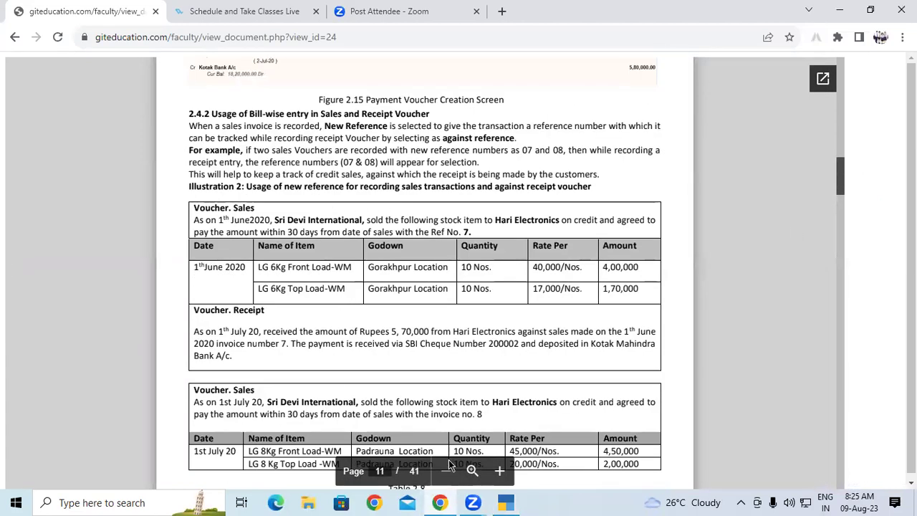
{"action": "left_click", "coordinate": [501, 501]}
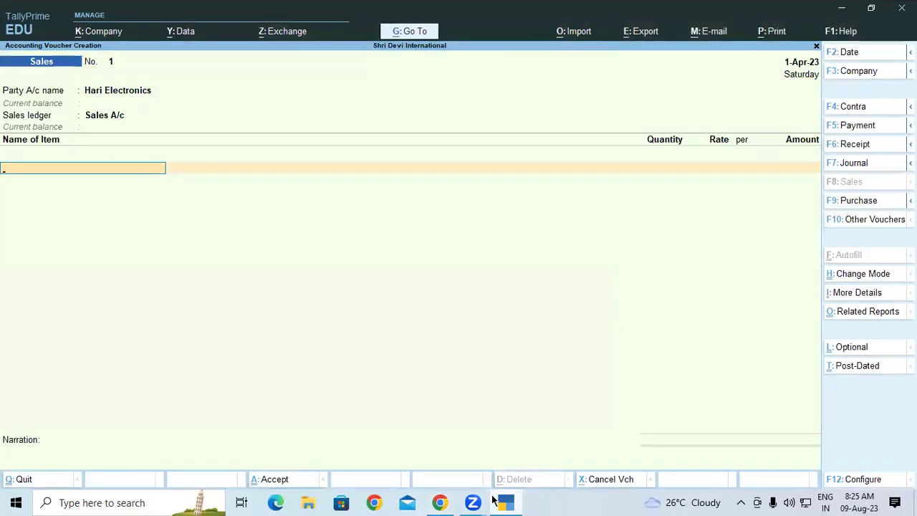
{"action": "type", "text": "Lg"}
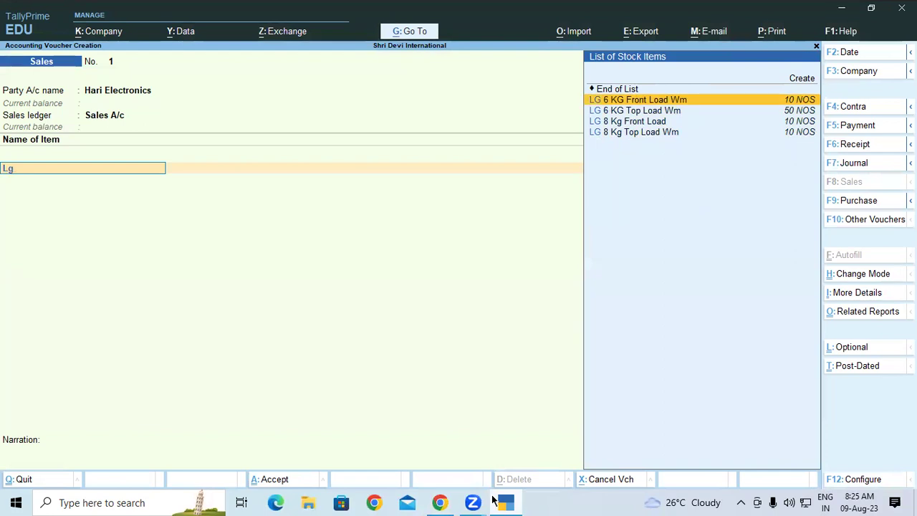
{"action": "key", "text": "Return"}
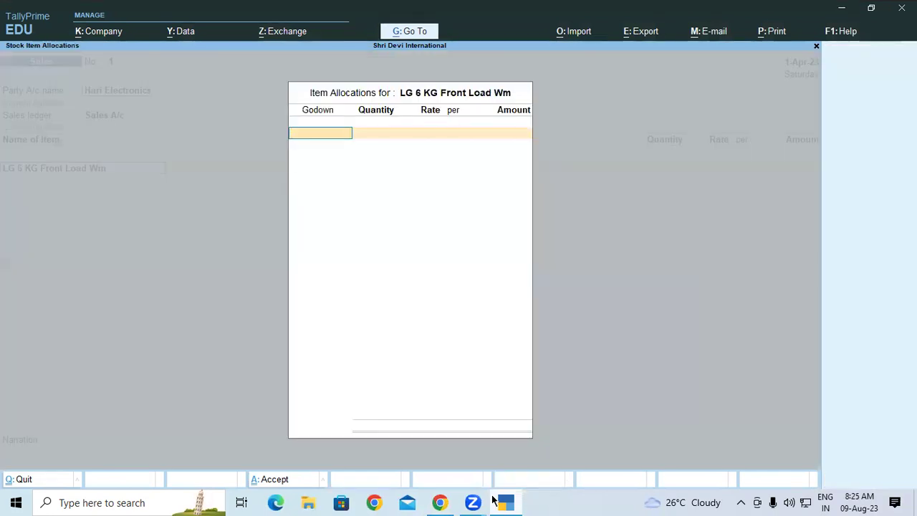
Allocate 10 NOS of LG 6 KG Front Load Wm from the GKP godown at a rate of 40000.
{"action": "type", "text": "G"}
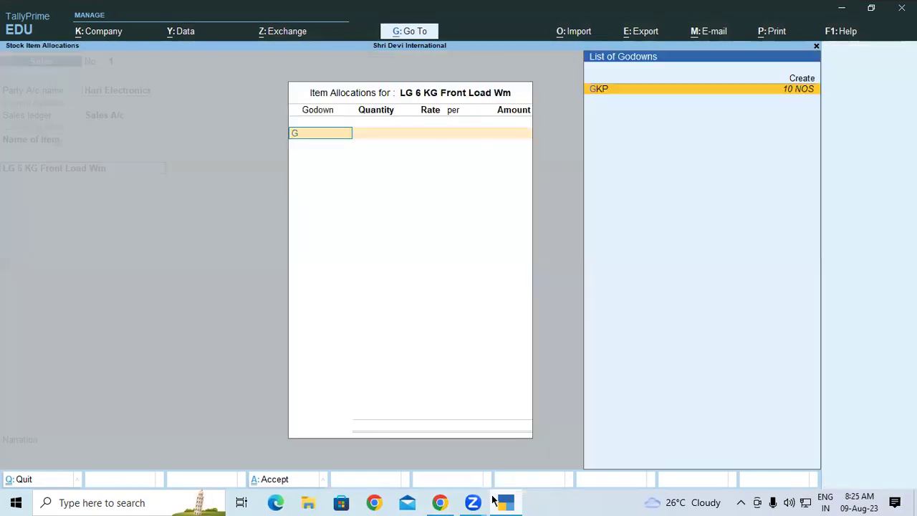
{"action": "key", "text": "Return"}
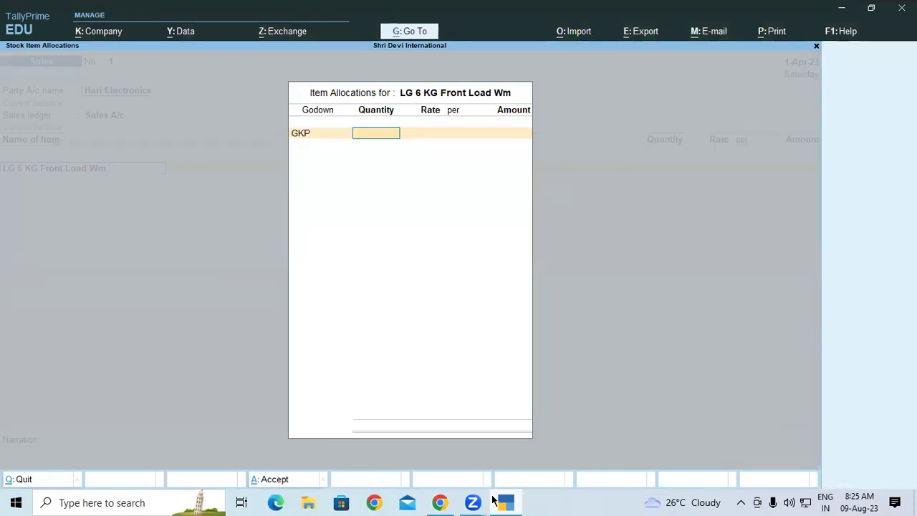
{"action": "type", "text": "10"}
{"action": "key", "text": "Return"}
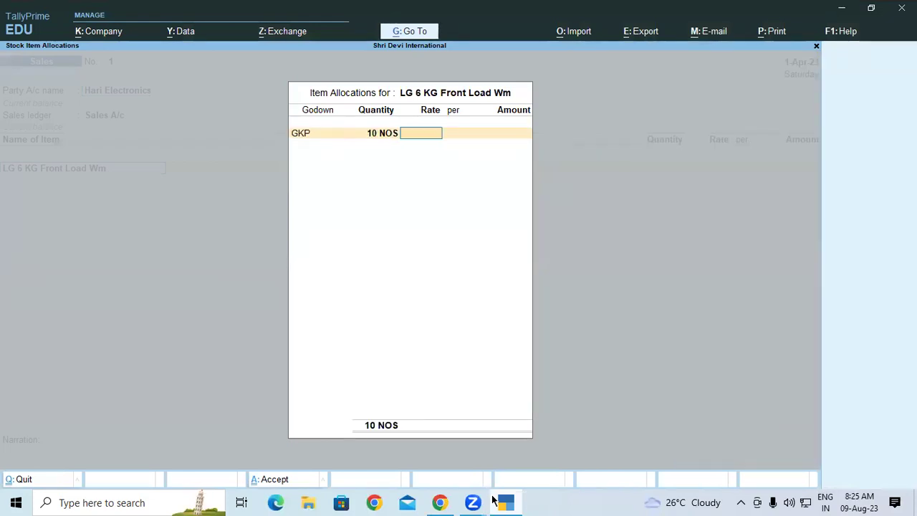
{"action": "type", "text": "40000"}
{"action": "key", "text": "Return"}
{"action": "key", "text": "Return"}
{"action": "key", "text": "Return"}
{"action": "key", "text": "Return"}
{"action": "key", "text": "Return"}
Add LG 6 KG Top Load Wm as the second item and choose the GKP godown for it.
{"action": "type", "text": "L"}
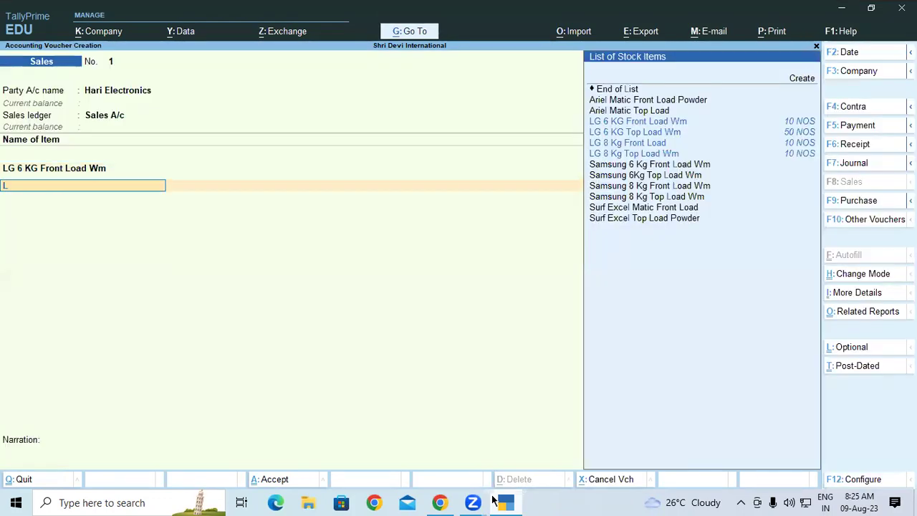
{"action": "type", "text": "g"}
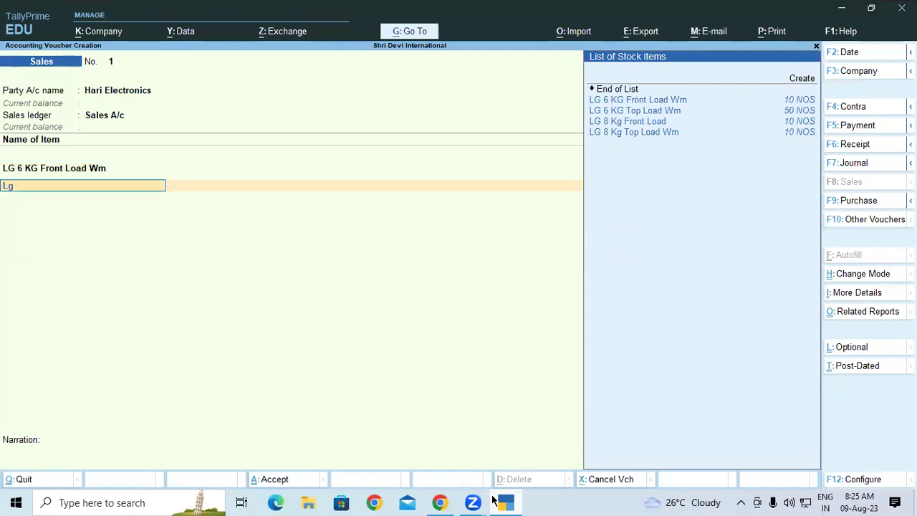
{"action": "key", "text": "Down"}
{"action": "key", "text": "Return"}
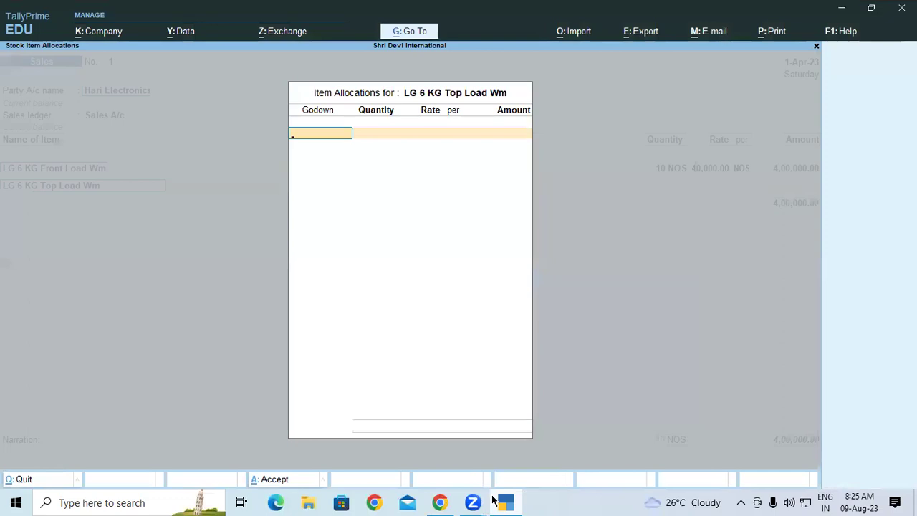
{"action": "key", "text": "Return"}
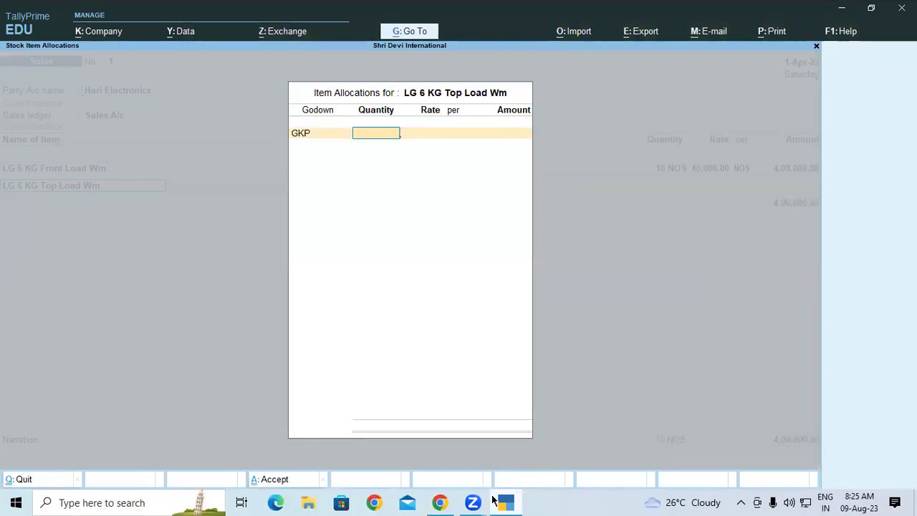
{"action": "key", "text": "BackSpace"}
{"action": "key", "text": "Return"}
Set the LG 6 KG Top Load Wm allocation to 10 NOS at a rate of 17000 and accept it.
{"action": "type", "text": "10"}
{"action": "key", "text": "Return"}
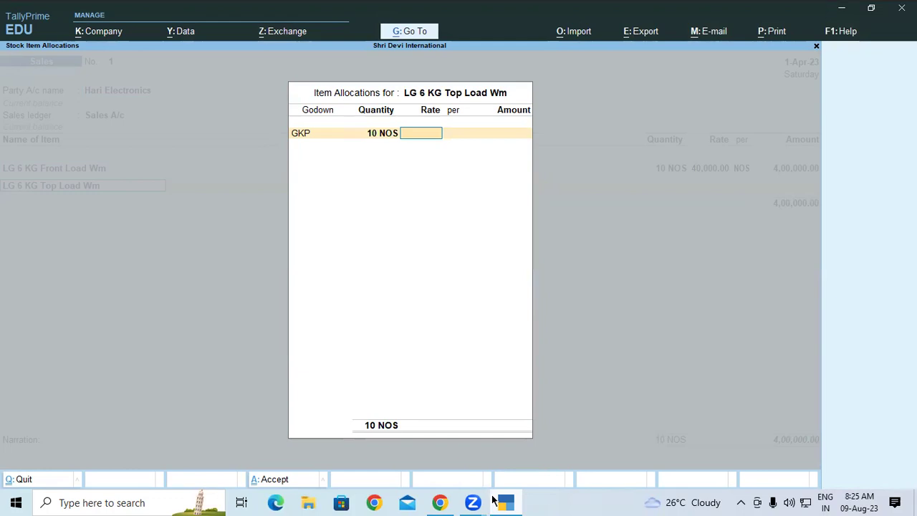
{"action": "type", "text": "17000"}
{"action": "key", "text": "Return"}
{"action": "key", "text": "Return"}
{"action": "key", "text": "Return"}
{"action": "key", "text": "Return"}
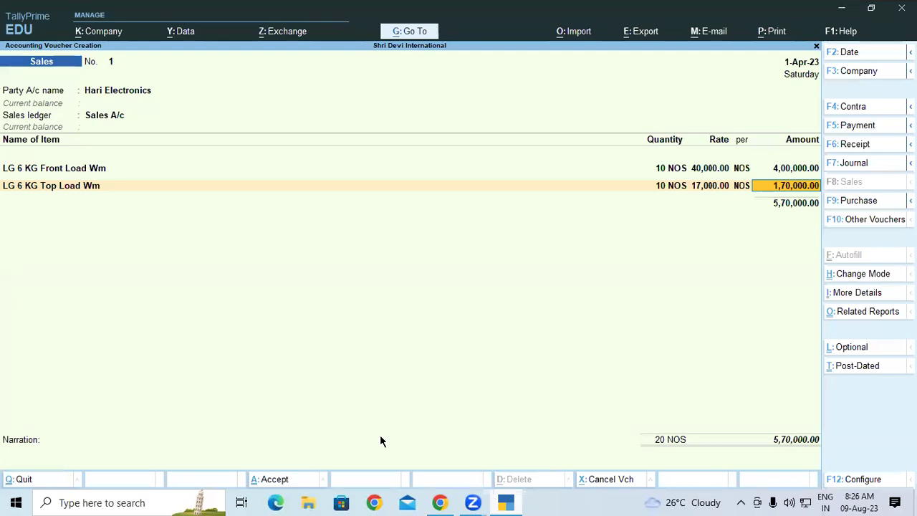
Review the stock query of LG 6 KG Top Load Wm and of LG 6 KG Front Load Wm for their purchase rates.
{"action": "left_click", "coordinate": [57, 189]}
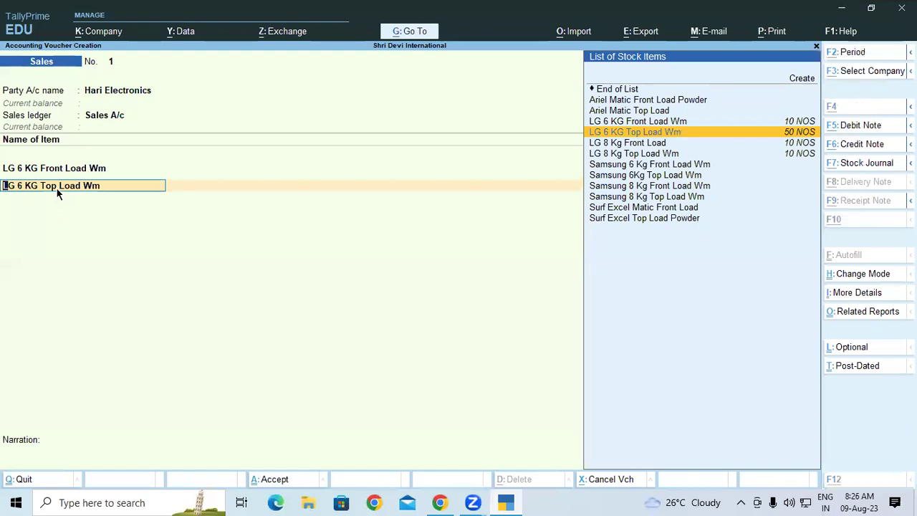
{"action": "key", "text": "alt+s"}
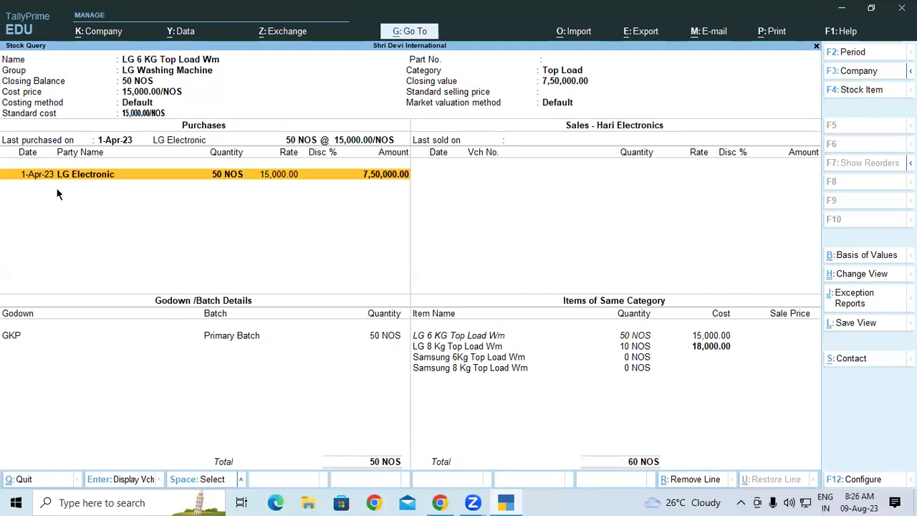
{"action": "key", "text": "Escape"}
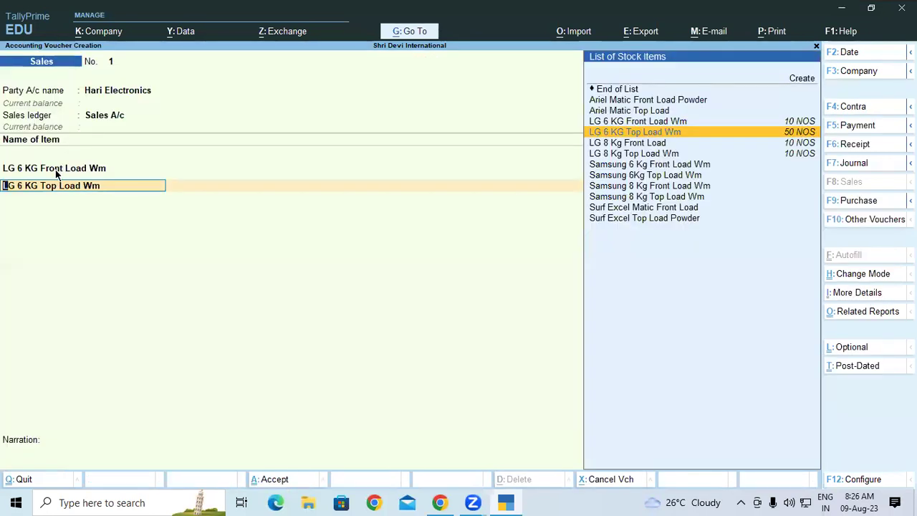
{"action": "left_click", "coordinate": [56, 172]}
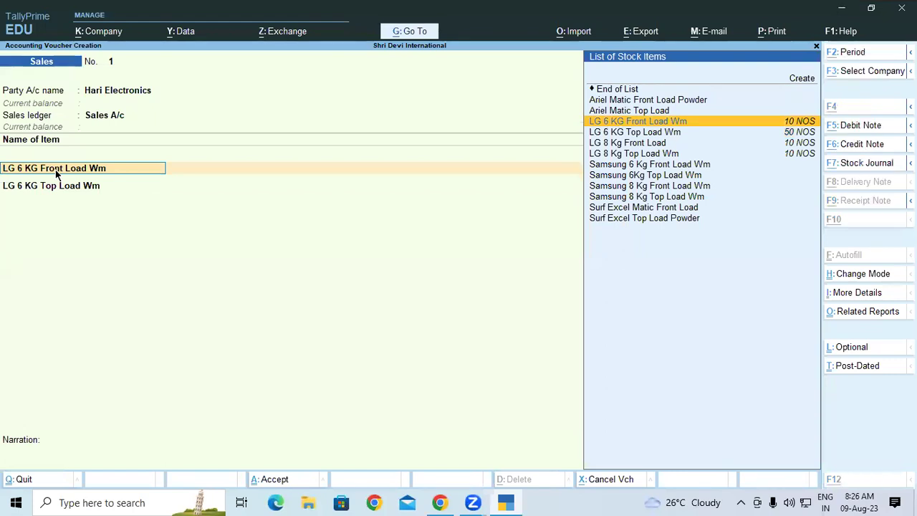
{"action": "key", "text": "alt+s"}
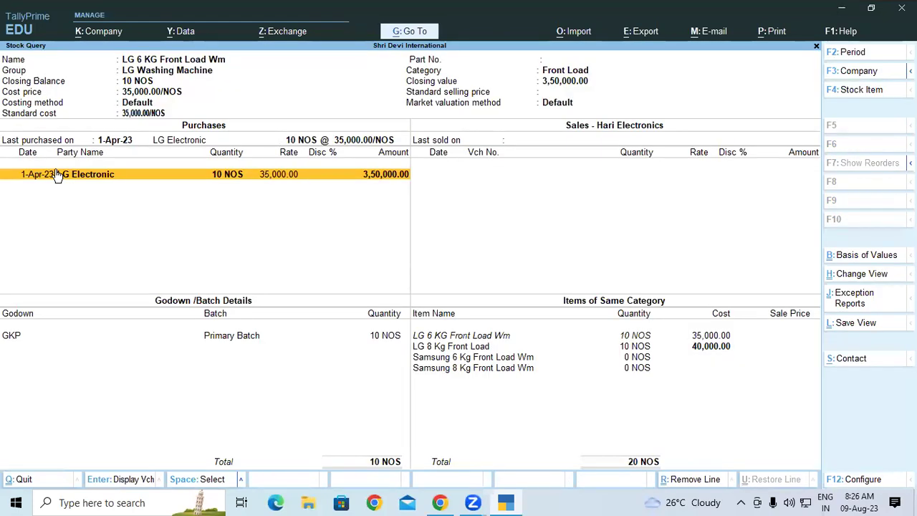
{"action": "key", "text": "Escape"}
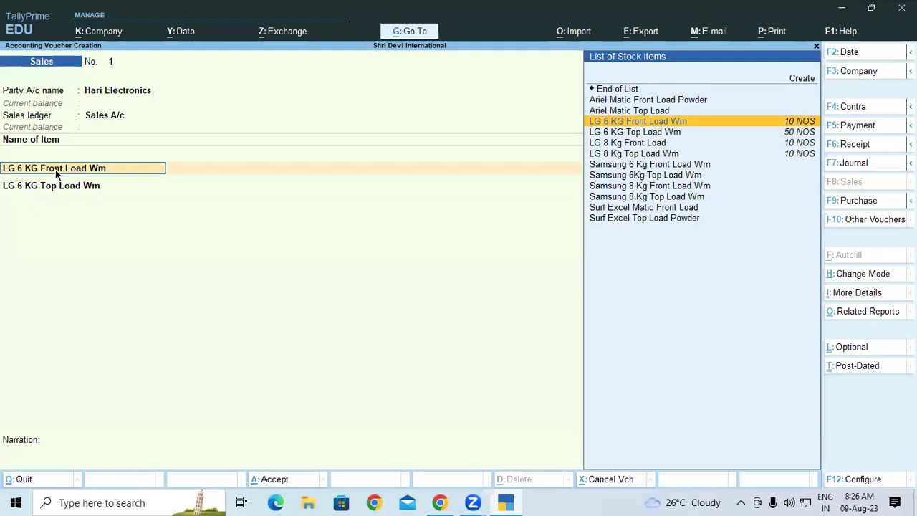
Keep the LG 6 KG Top Load Wm allocation as entered and end the item list to reach the bill-wise details.
{"action": "left_click", "coordinate": [55, 187]}
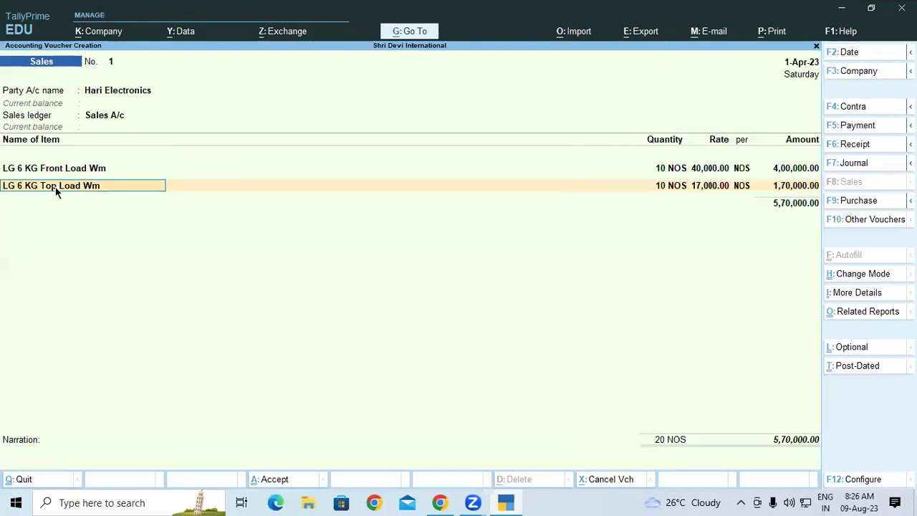
{"action": "key", "text": "Return"}
{"action": "key", "text": "Return"}
{"action": "key", "text": "Return"}
{"action": "key", "text": "Return"}
{"action": "key", "text": "Return"}
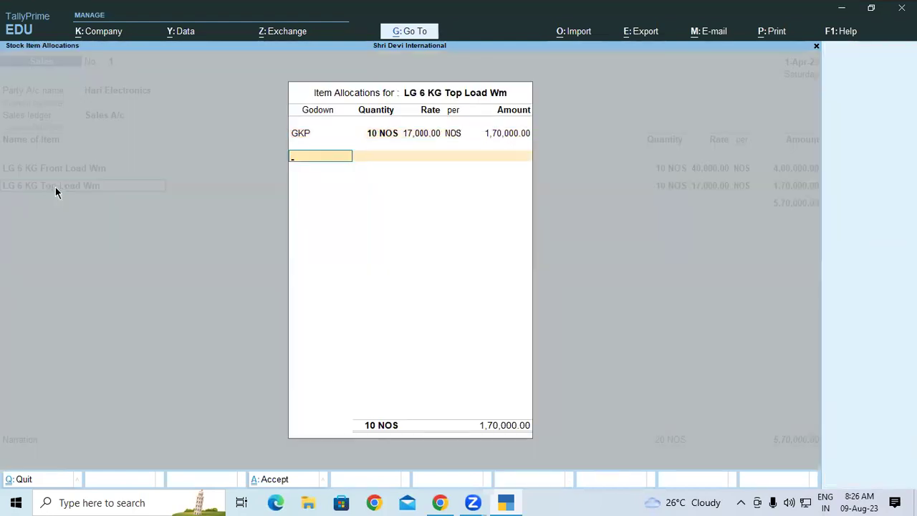
{"action": "key", "text": "Return"}
{"action": "key", "text": "Return"}
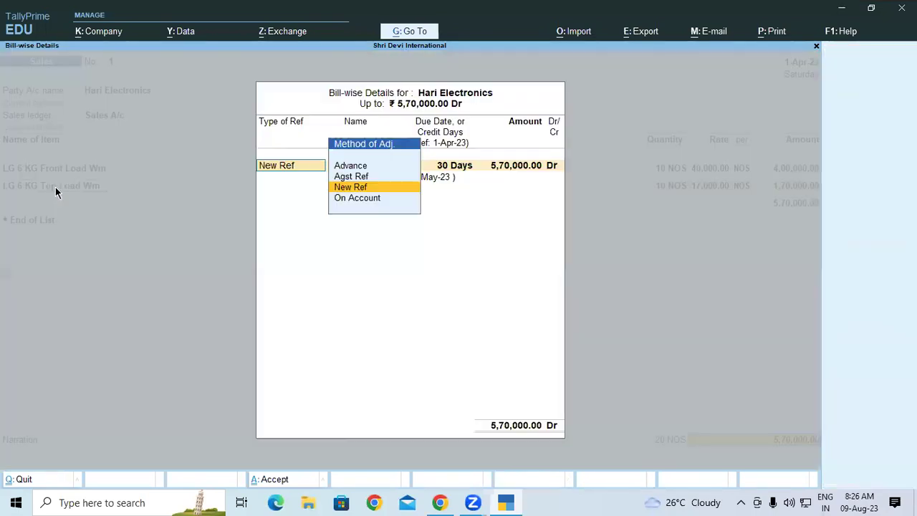
Record the bill as New Ref 7 per the course document with the default 30-day credit, and save the sales voucher without narration.
{"action": "key", "text": "Return"}
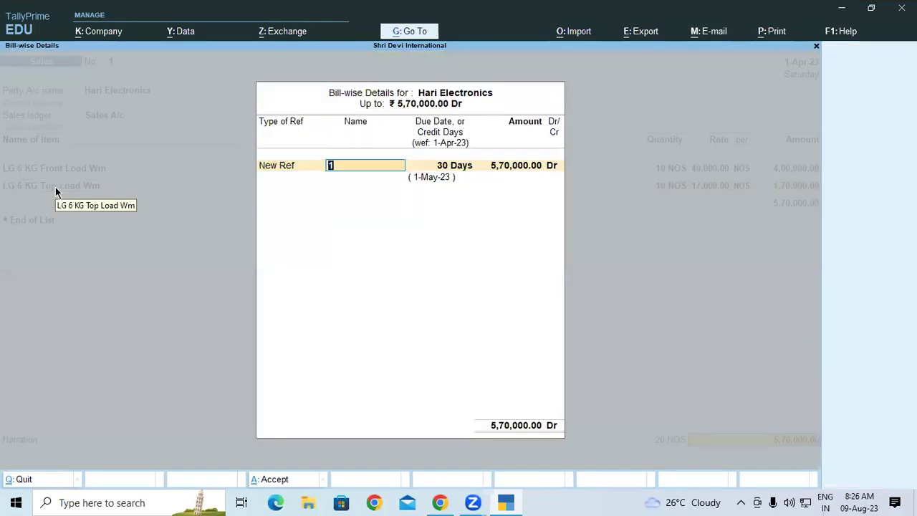
{"action": "left_click", "coordinate": [440, 502]}
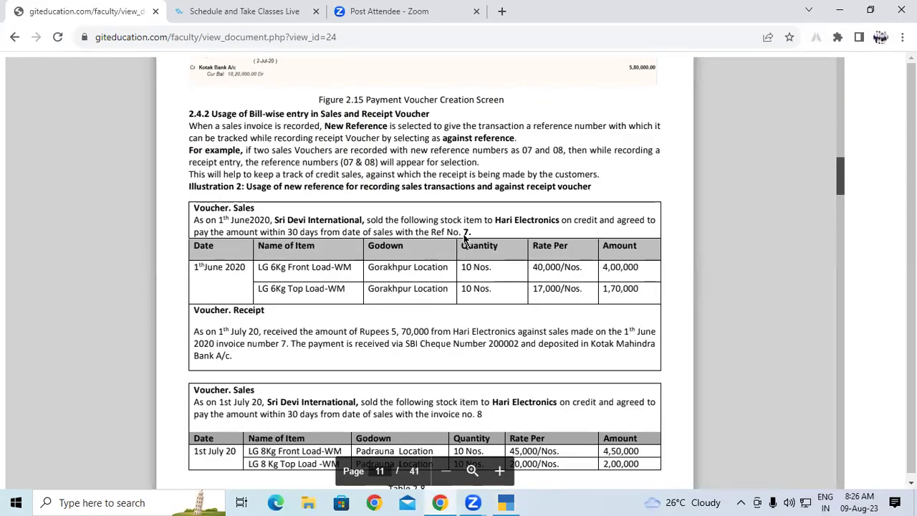
{"action": "left_click", "coordinate": [510, 500]}
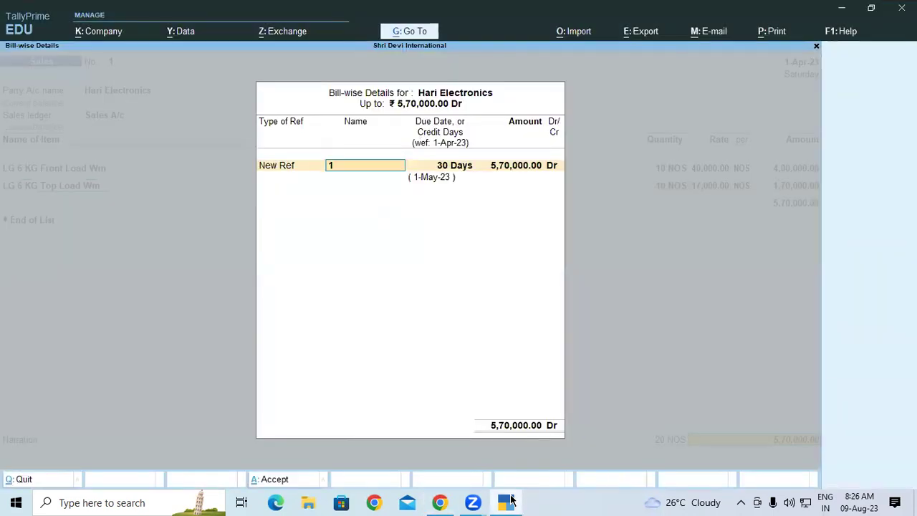
{"action": "key", "text": "BackSpace"}
{"action": "type", "text": "7"}
{"action": "key", "text": "Return"}
{"action": "key", "text": "Return"}
{"action": "key", "text": "Return"}
{"action": "key", "text": "Return"}
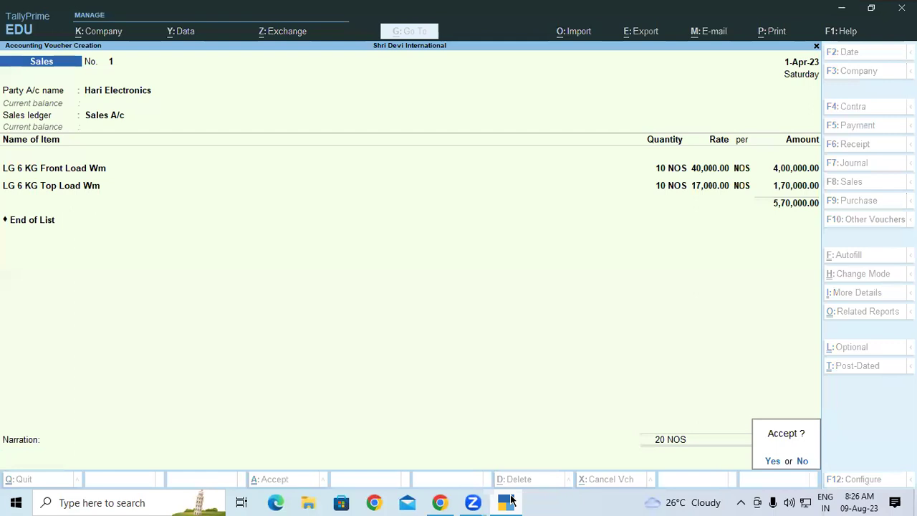
{"action": "key", "text": "Return"}
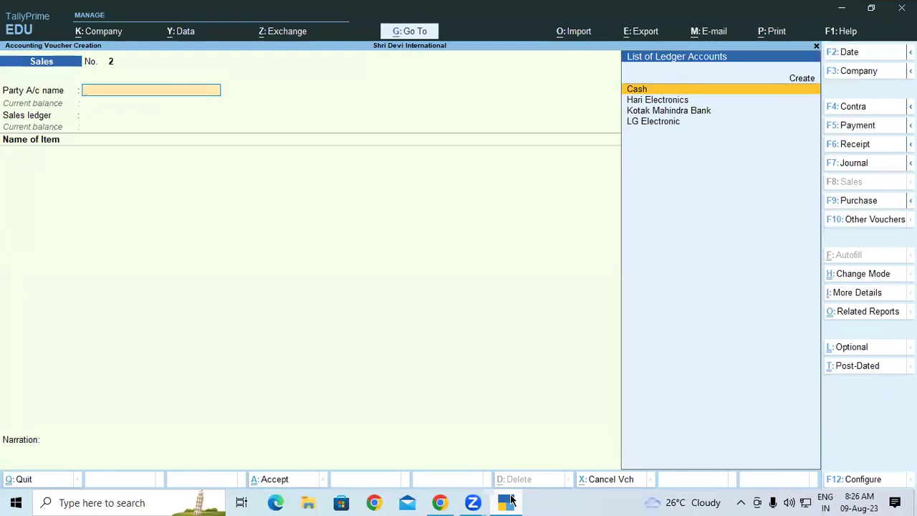
Read the receipt voucher exercise for Hari Electronics in the course document and return to TallyPrime.
{"action": "left_click", "coordinate": [440, 502]}
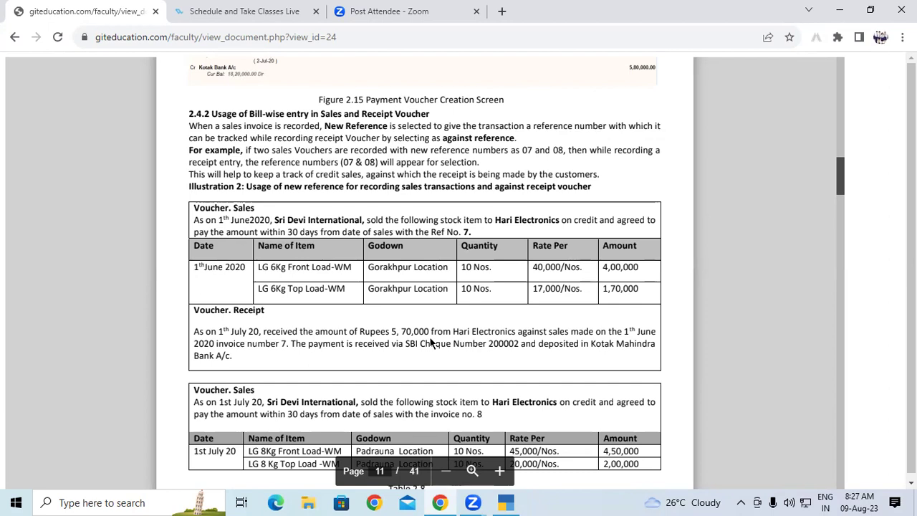
{"action": "left_click", "coordinate": [507, 501]}
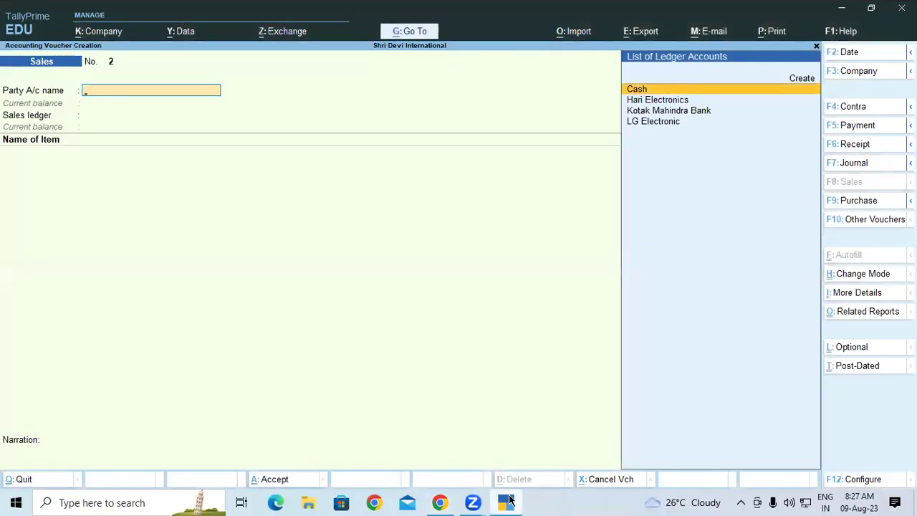
Start a receipt voucher and change its voucher mode to Double Entry.
{"action": "key", "text": "F6"}
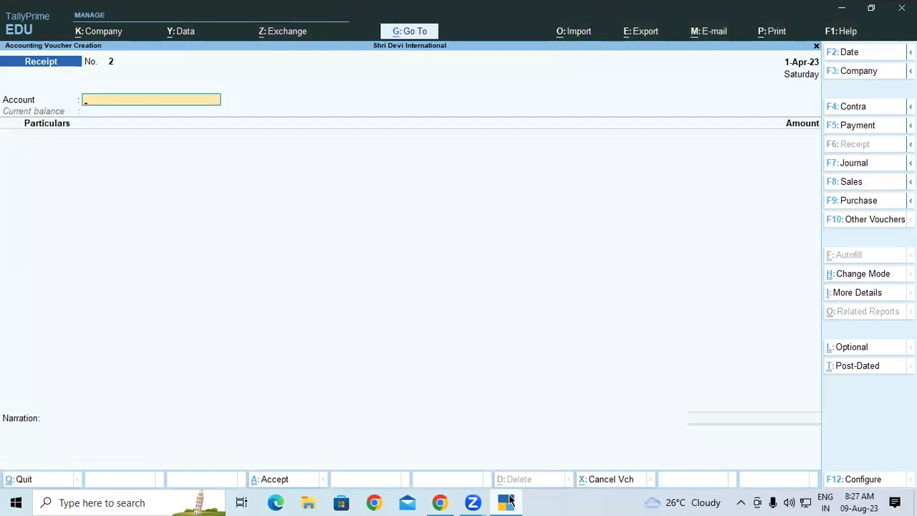
{"action": "type", "text": "H"}
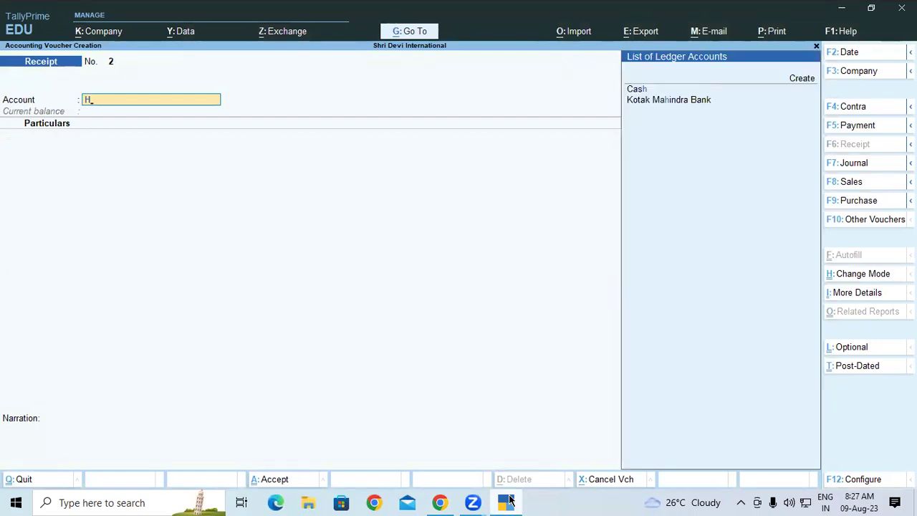
{"action": "key", "text": "BackSpace"}
{"action": "key", "text": "ctrl"}
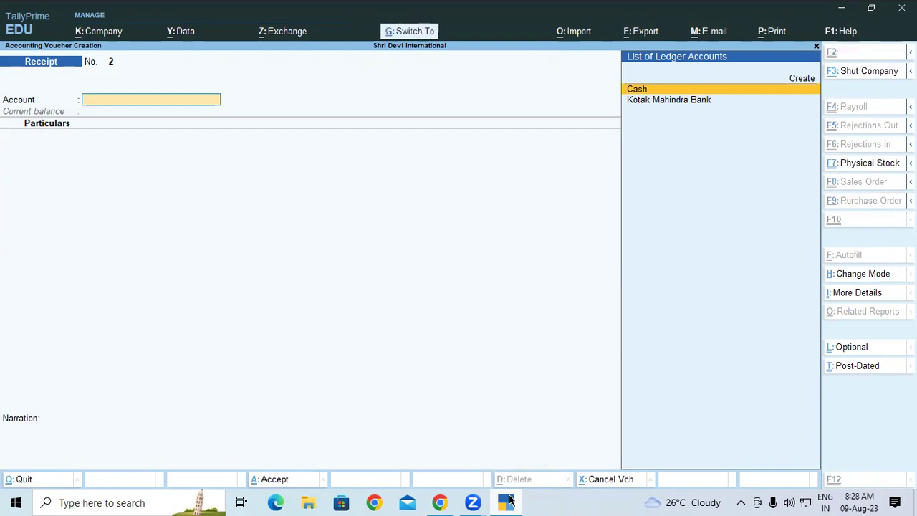
{"action": "key", "text": "ctrl+h"}
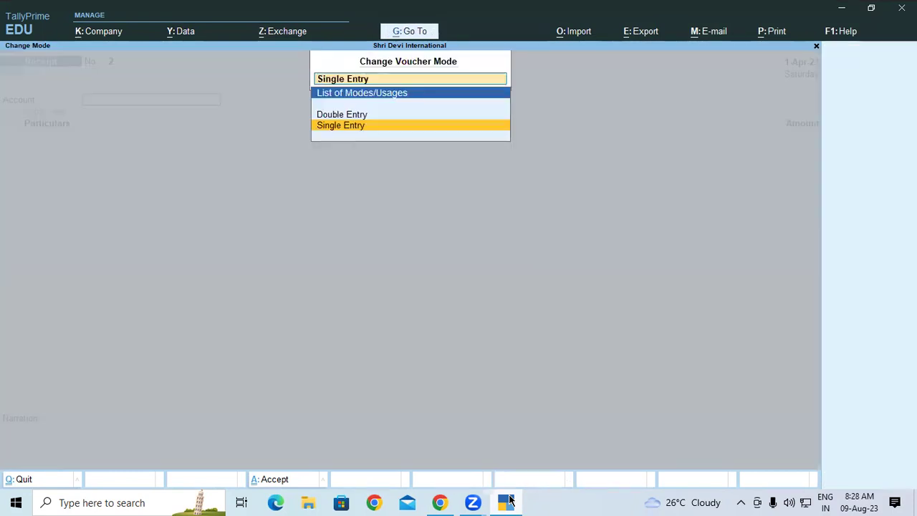
{"action": "key", "text": "Up"}
{"action": "key", "text": "Return"}
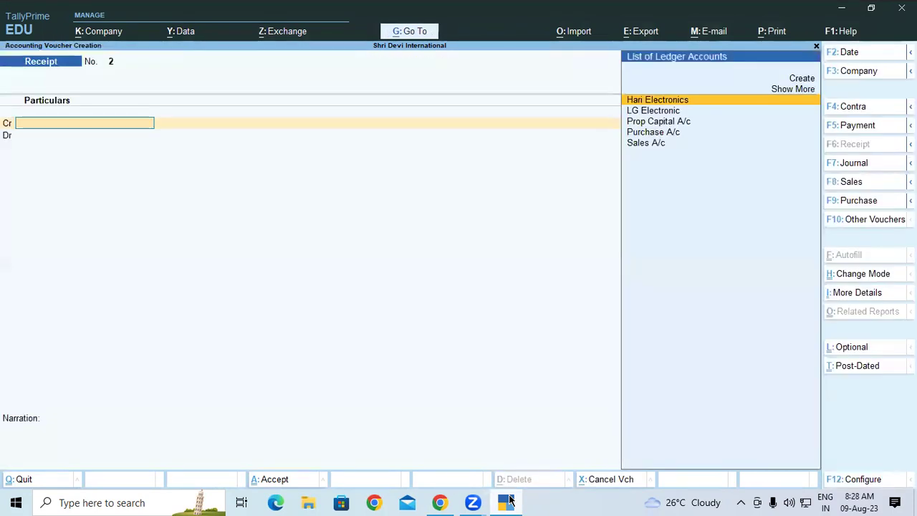
{"action": "type", "text": "H"}
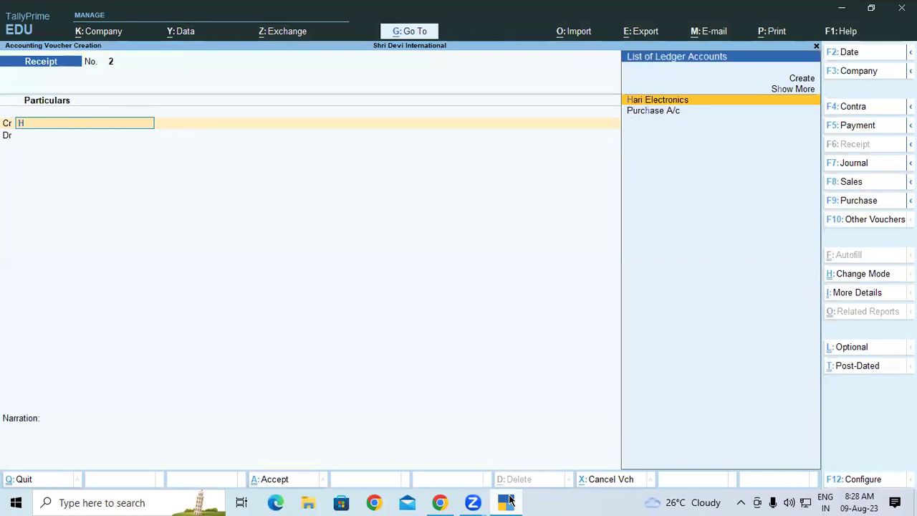
{"action": "key", "text": "Return"}
{"action": "key", "text": "Return"}
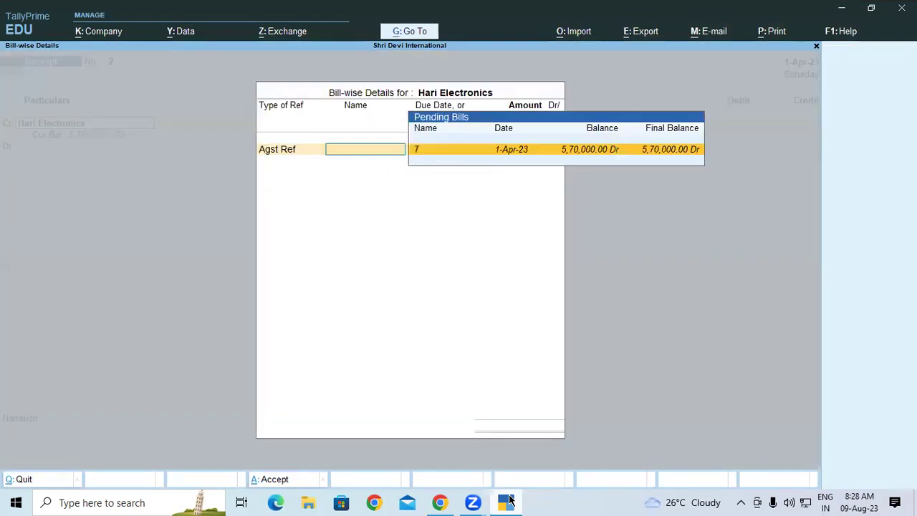
{"action": "key", "text": "Return"}
{"action": "key", "text": "Return"}
{"action": "key", "text": "Return"}
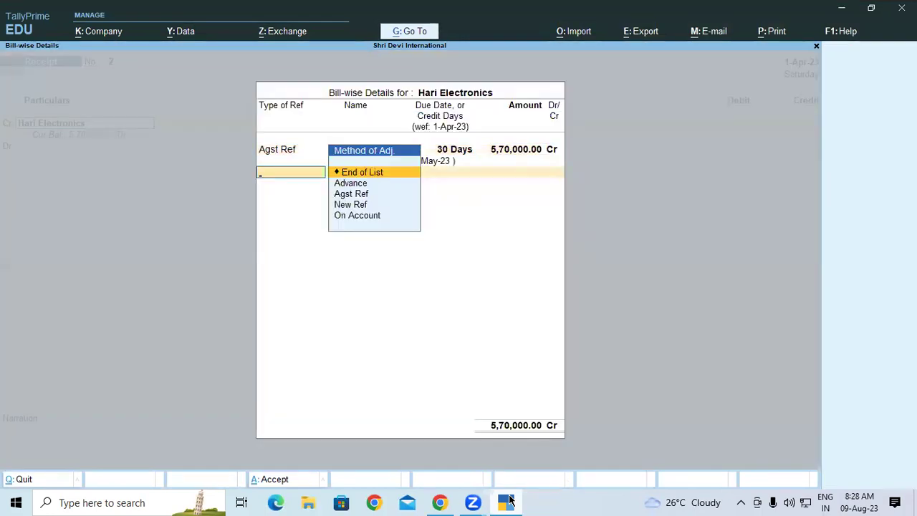
{"action": "key", "text": "Return"}
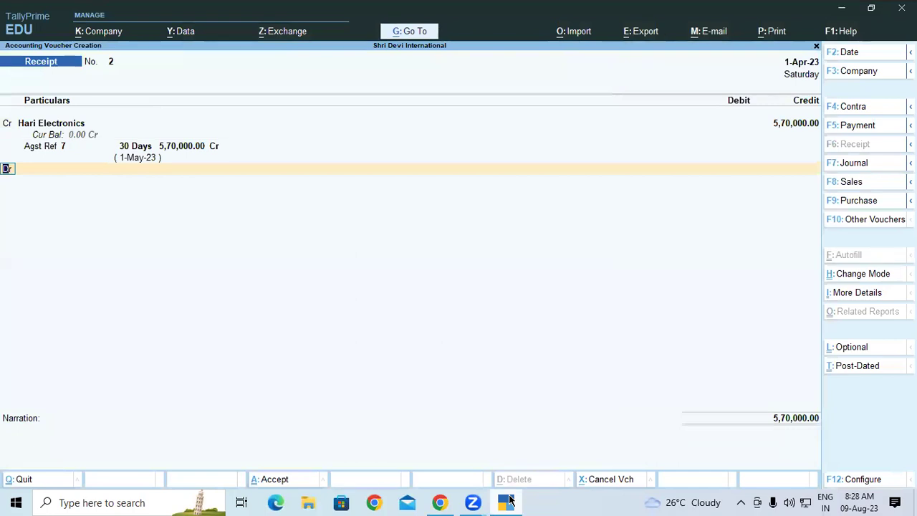
{"action": "key", "text": "Escape"}
{"action": "key", "text": "Escape"}
{"action": "key", "text": "n"}
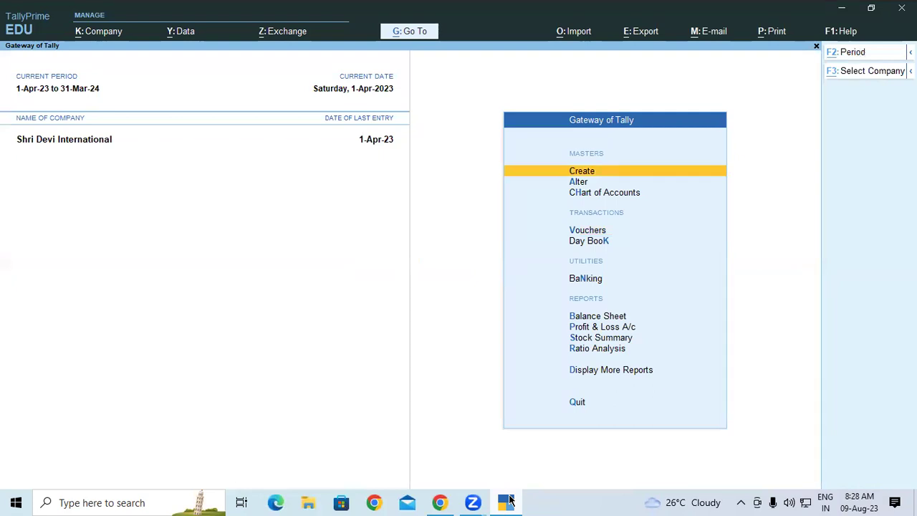
Review the Bills Receivable report in detailed format for the pending Hari Electronics bill, and close it.
{"action": "key", "text": "alt+g"}
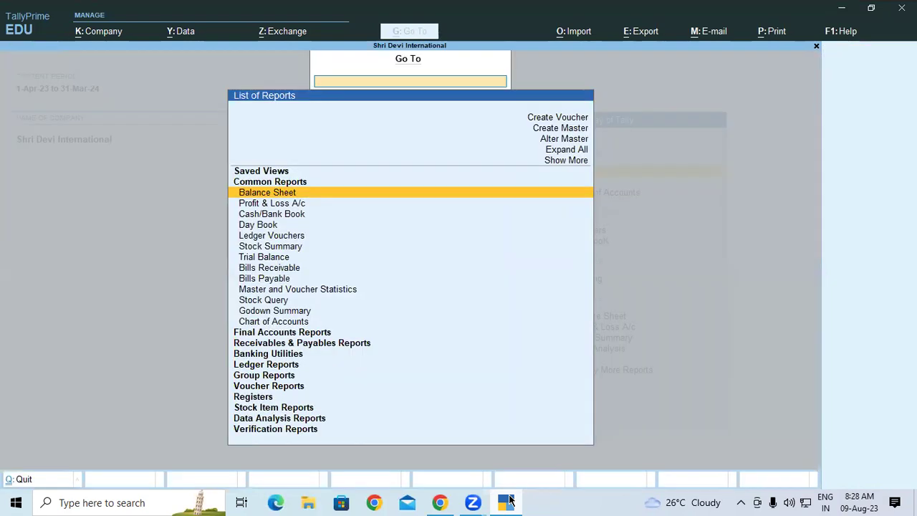
{"action": "type", "text": "Bill"}
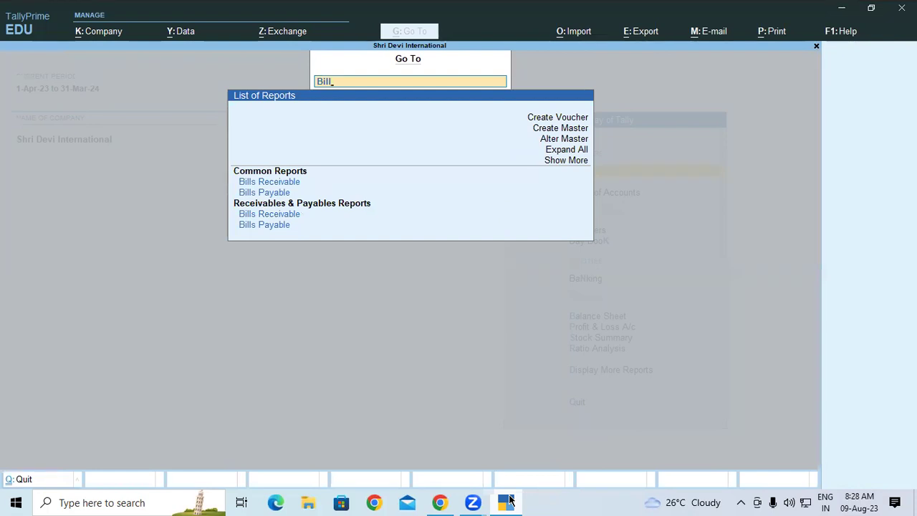
{"action": "left_click", "coordinate": [272, 183]}
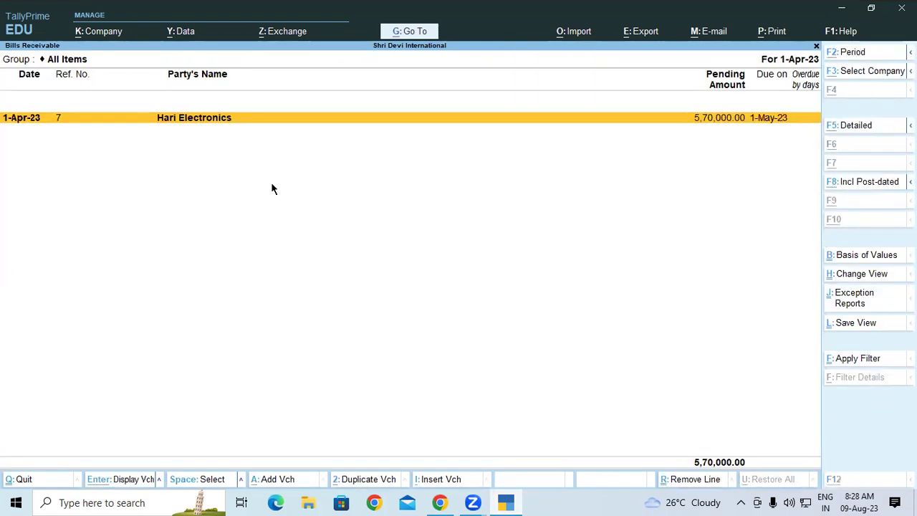
{"action": "key", "text": "alt+F5"}
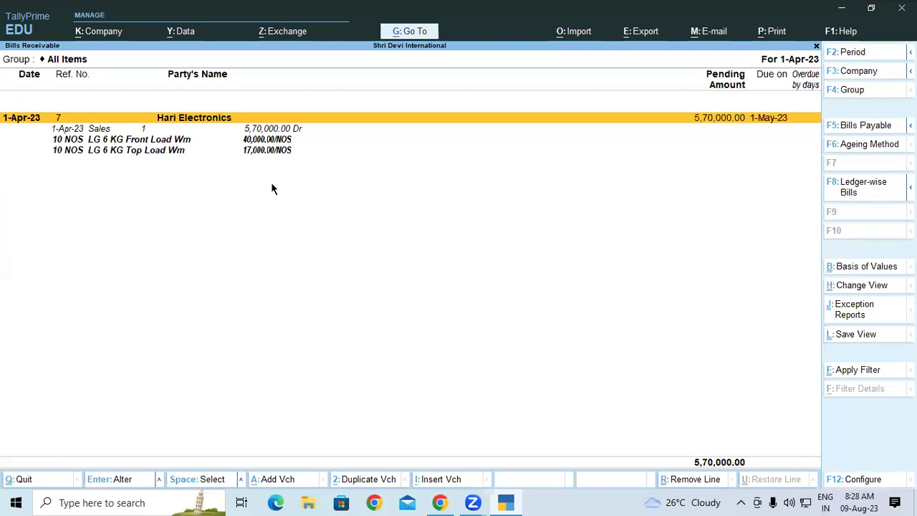
{"action": "key", "text": "Escape"}
Start a receipt voucher crediting Hari Electronics with 5,70,000 as Agst Ref against pending bill 7.
{"action": "key", "text": "v"}
{"action": "key", "text": "F6"}
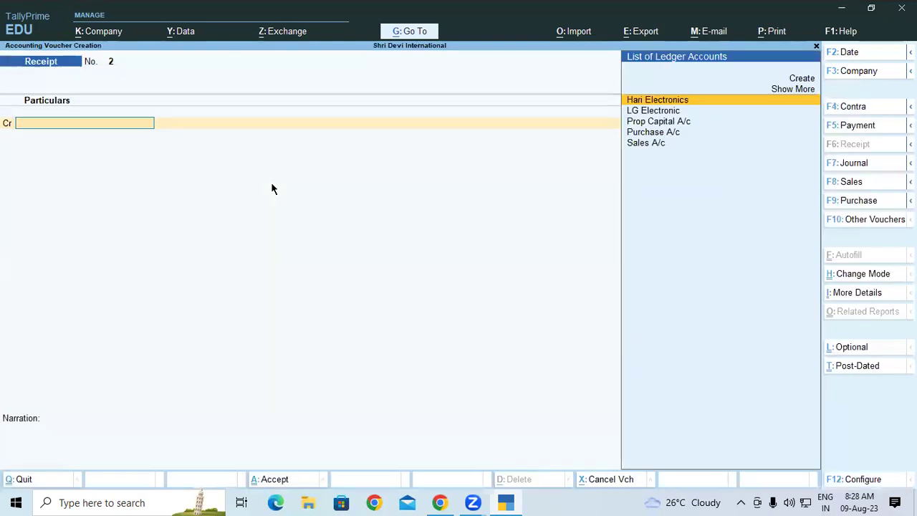
{"action": "key", "text": "Return"}
{"action": "key", "text": "Return"}
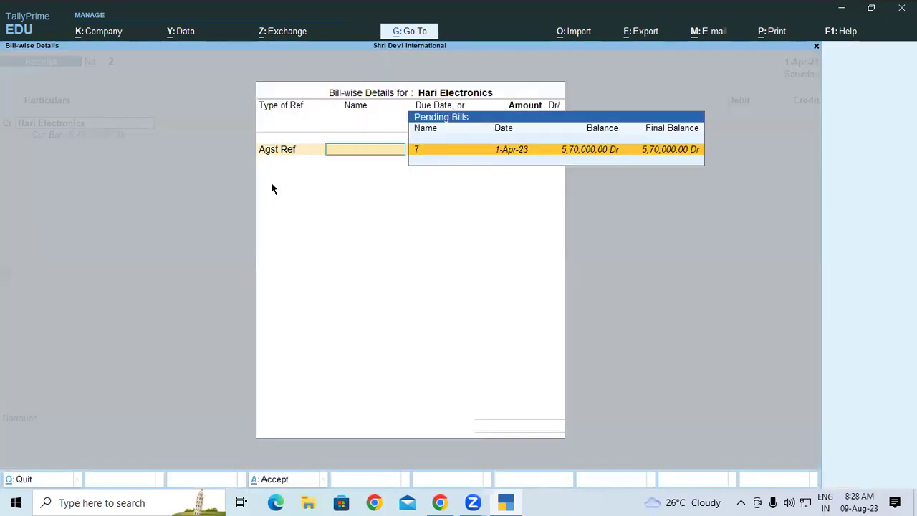
{"action": "key", "text": "Return"}
{"action": "key", "text": "Return"}
{"action": "key", "text": "Return"}
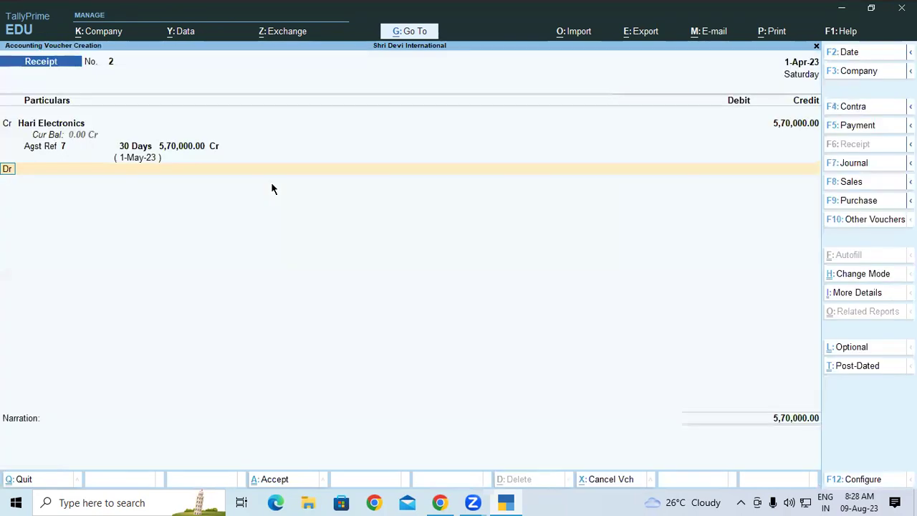
Debit Kotak Mahindra Bank with the full 5,70,000 to reach its bank allocations.
{"action": "key", "text": "Down"}
{"action": "key", "text": "Down"}
{"action": "key", "text": "Down"}
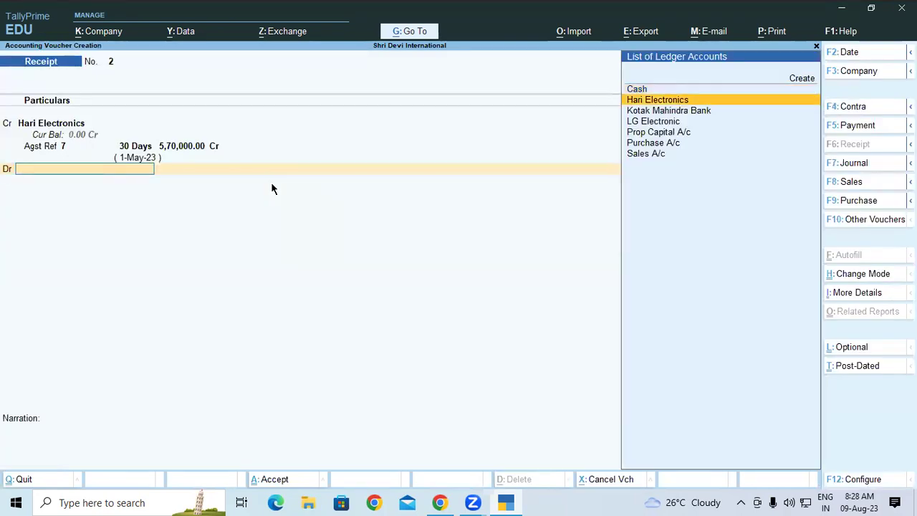
{"action": "key", "text": "Up"}
{"action": "key", "text": "Return"}
{"action": "key", "text": "Return"}
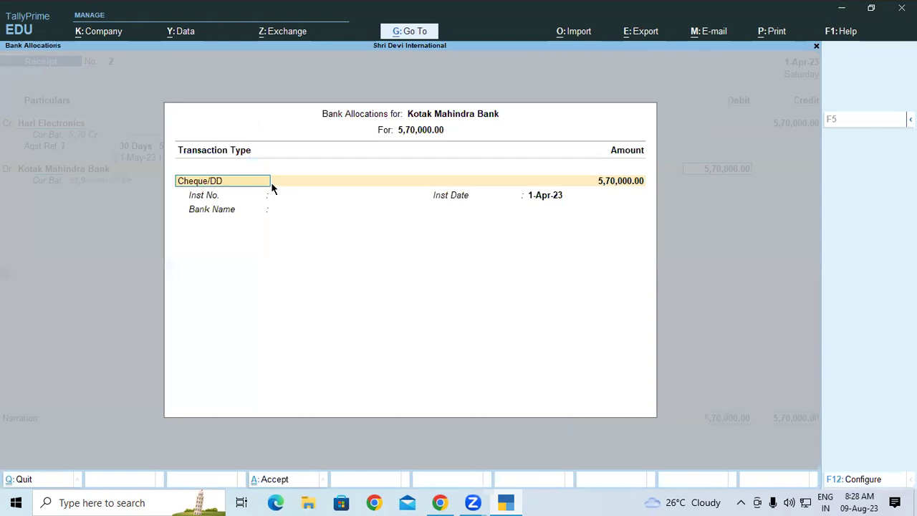
Keep Cheque/DD as the transaction type and enter instrument number 200002 from the course document, keeping the date 1-Apr-23.
{"action": "key", "text": "Return"}
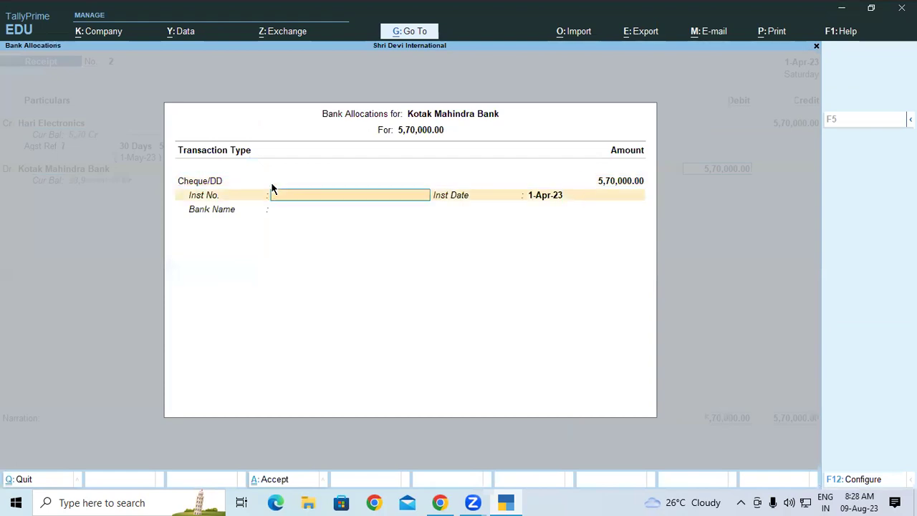
{"action": "left_click", "coordinate": [440, 502]}
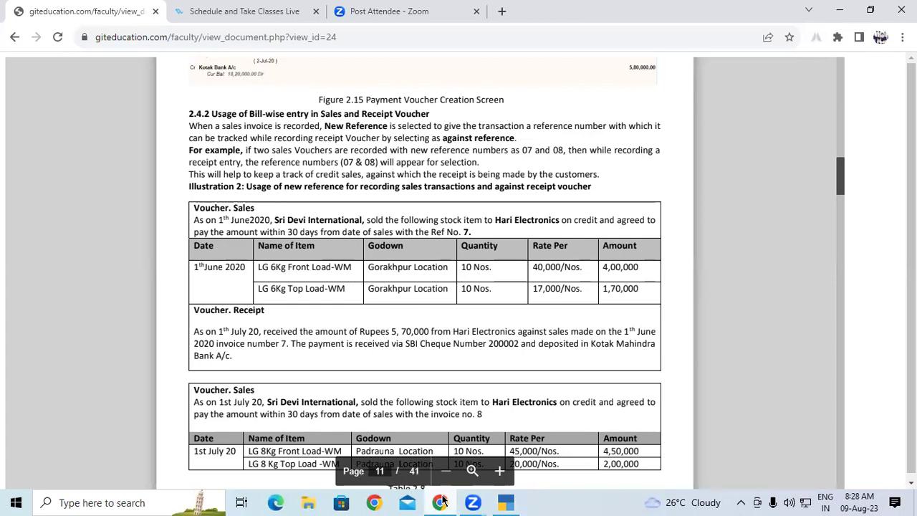
{"action": "left_click", "coordinate": [440, 502]}
{"action": "type", "text": "200002"}
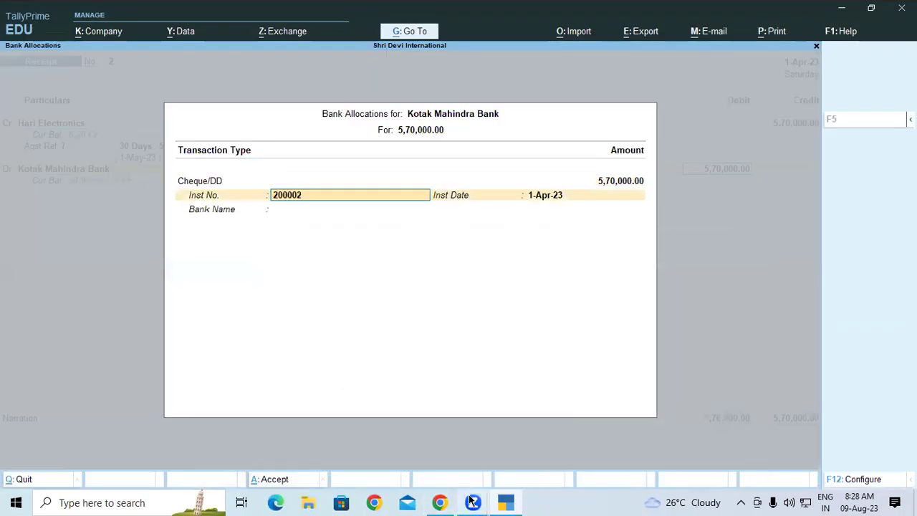
{"action": "key", "text": "Return"}
{"action": "key", "text": "Return"}
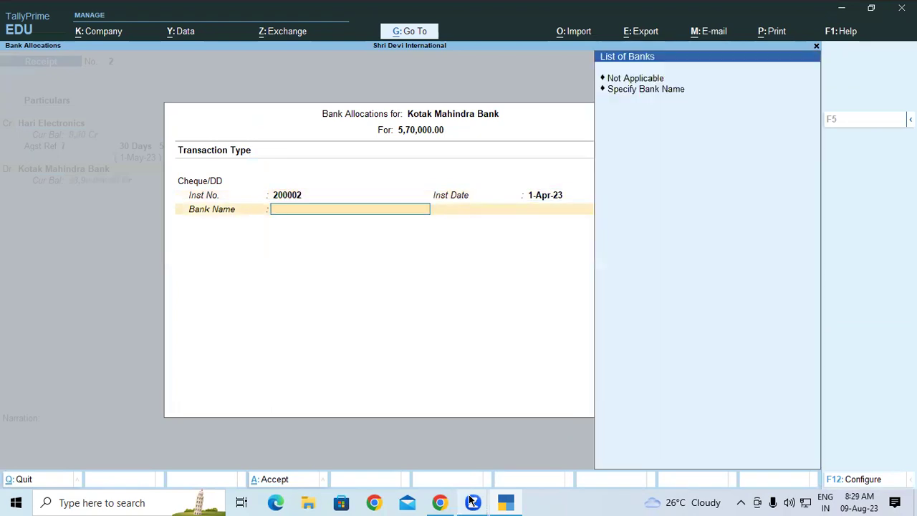
Specify SBI as the cheque's bank name, save the receipt voucher without narration, and return to the Gateway of Tally.
{"action": "key", "text": "Down"}
{"action": "key", "text": "Return"}
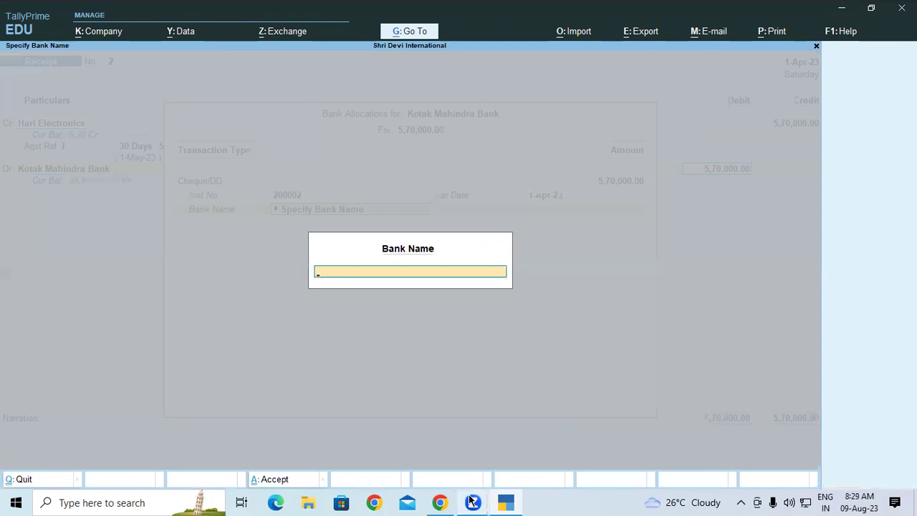
{"action": "type", "text": "SBI"}
{"action": "key", "text": "Return"}
{"action": "key", "text": "Return"}
{"action": "key", "text": "Return"}
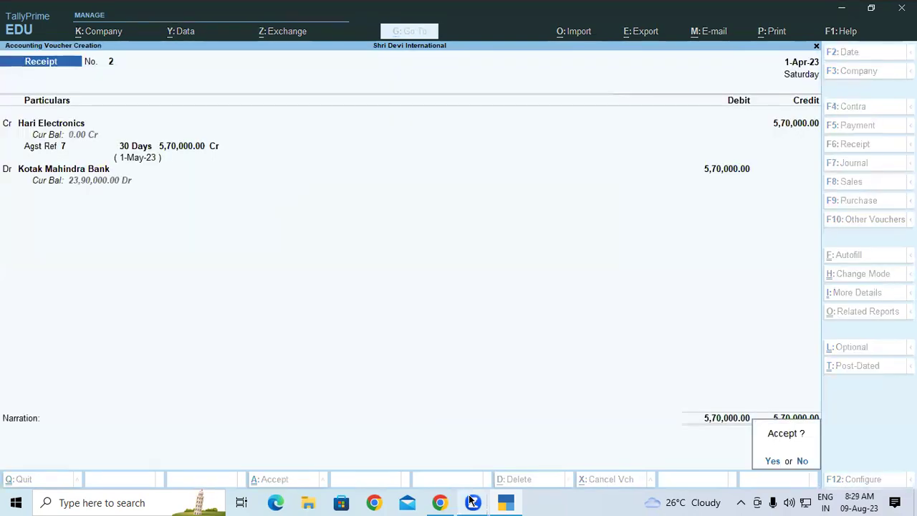
{"action": "key", "text": "Return"}
{"action": "key", "text": "Escape"}
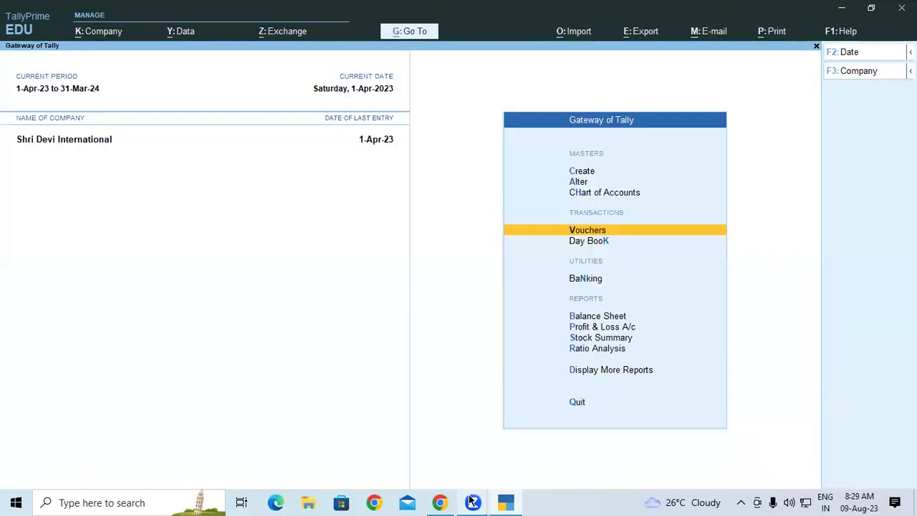
Check the Bills Receivable report for any pending bills after the receipt, and close it.
{"action": "key", "text": "alt+g"}
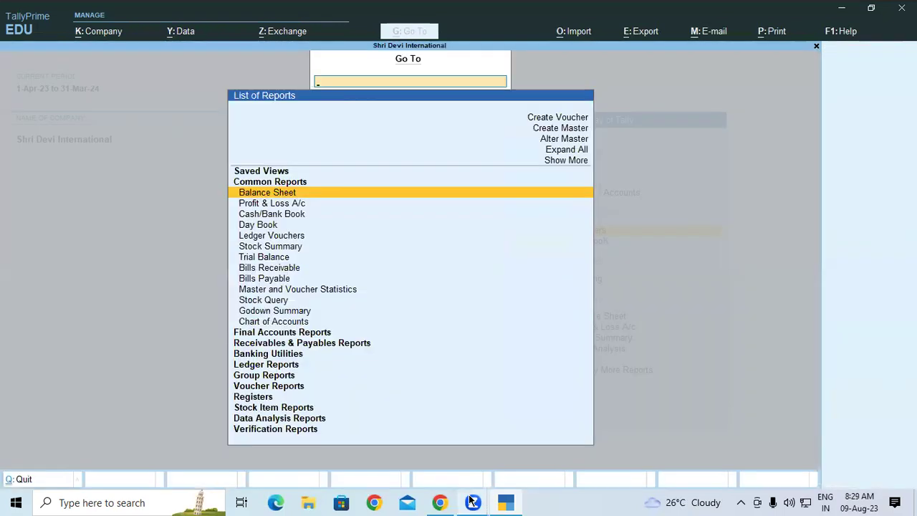
{"action": "type", "text": "s"}
{"action": "key", "text": "BackSpace"}
{"action": "type", "text": "Bill"}
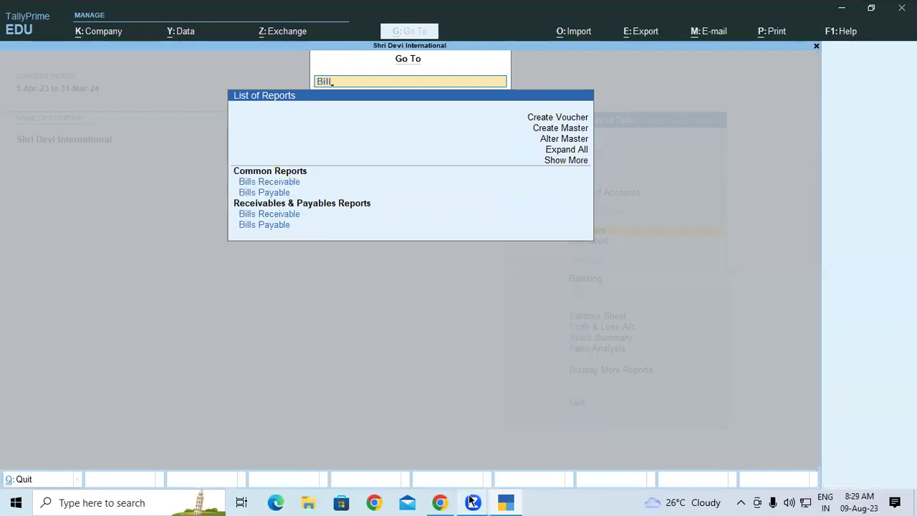
{"action": "key", "text": "Return"}
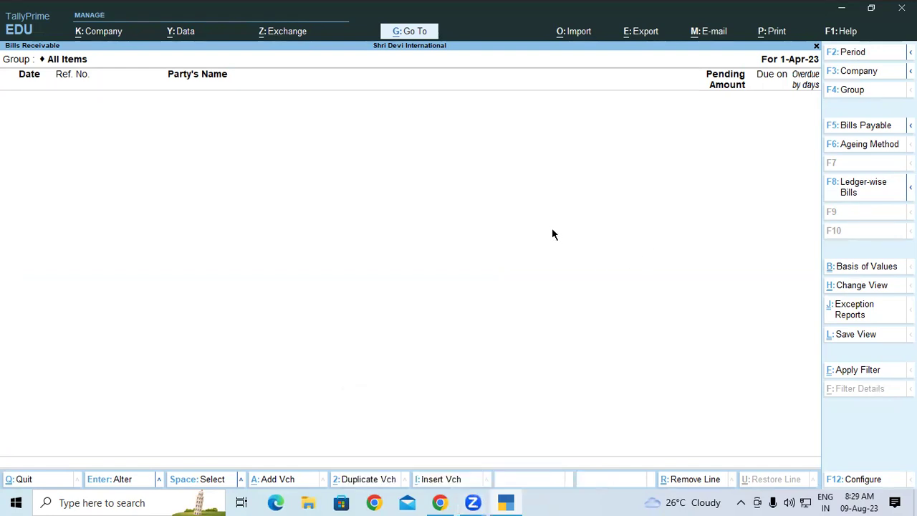
{"action": "key", "text": "Escape"}
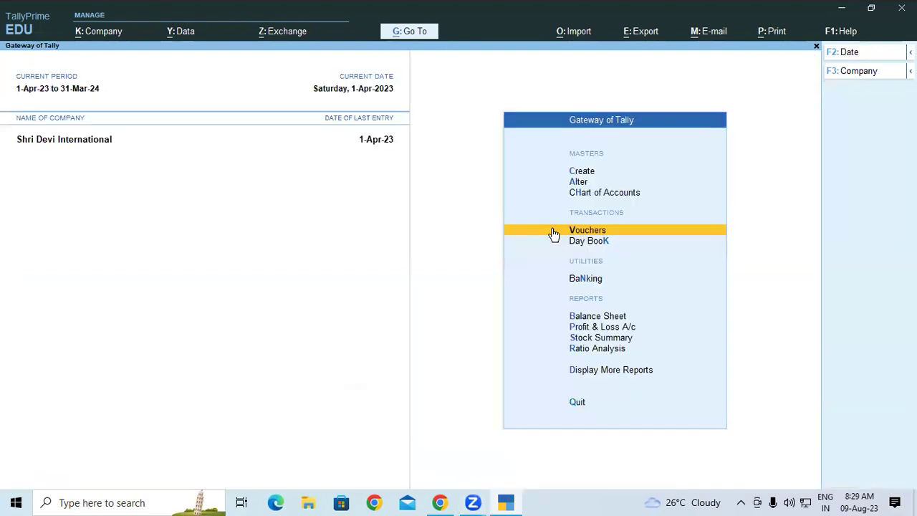
Read the sales voucher exercise for Hari Electronics with invoice no. 8 in the course document and return to TallyPrime.
{"action": "left_click", "coordinate": [508, 500]}
{"action": "left_click", "coordinate": [506, 501]}
{"action": "left_click", "coordinate": [439, 502]}
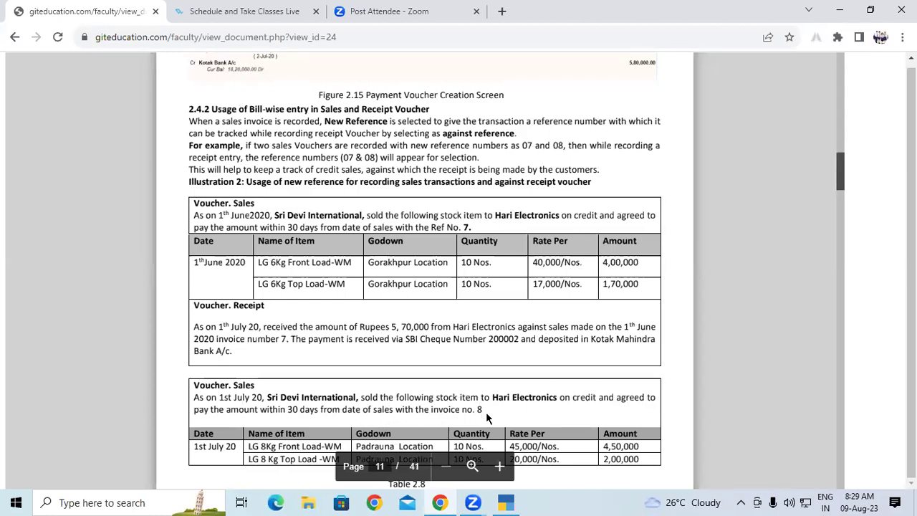
{"action": "left_click", "coordinate": [521, 500]}
Start a sales voucher with Hari Electronics as the party account and accept the default party details.
{"action": "key", "text": "Return"}
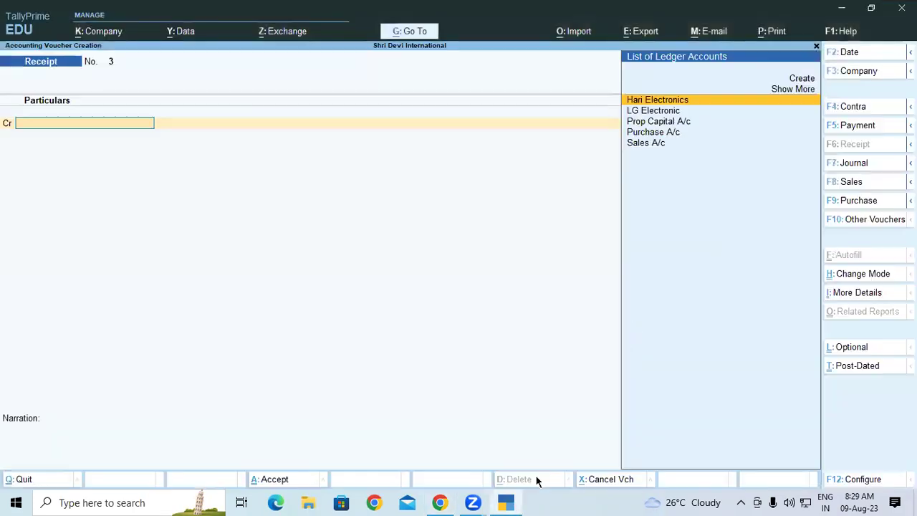
{"action": "key", "text": "F8"}
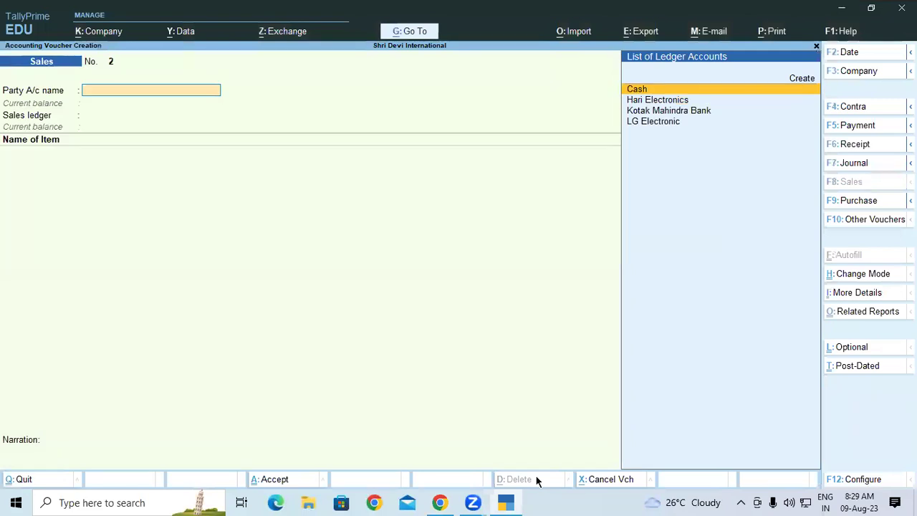
{"action": "type", "text": "Hari"}
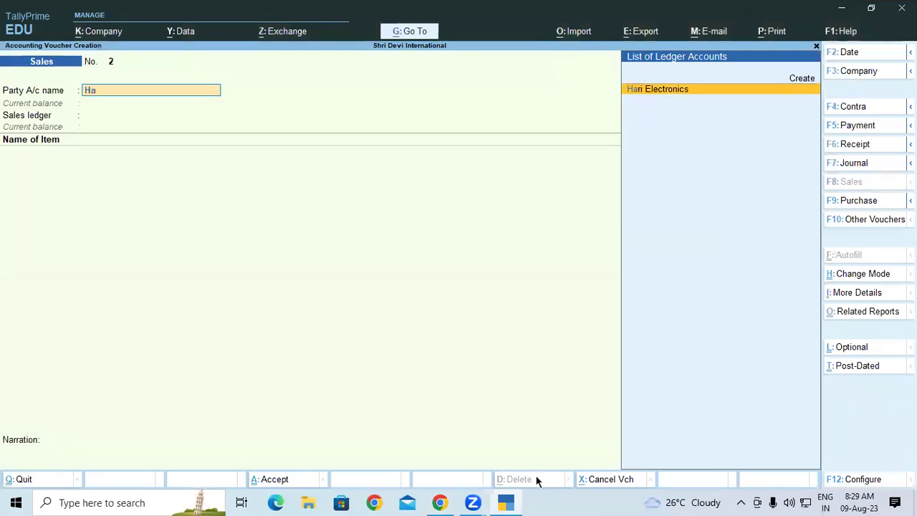
{"action": "key", "text": "Return"}
{"action": "key", "text": "ctrl+a"}
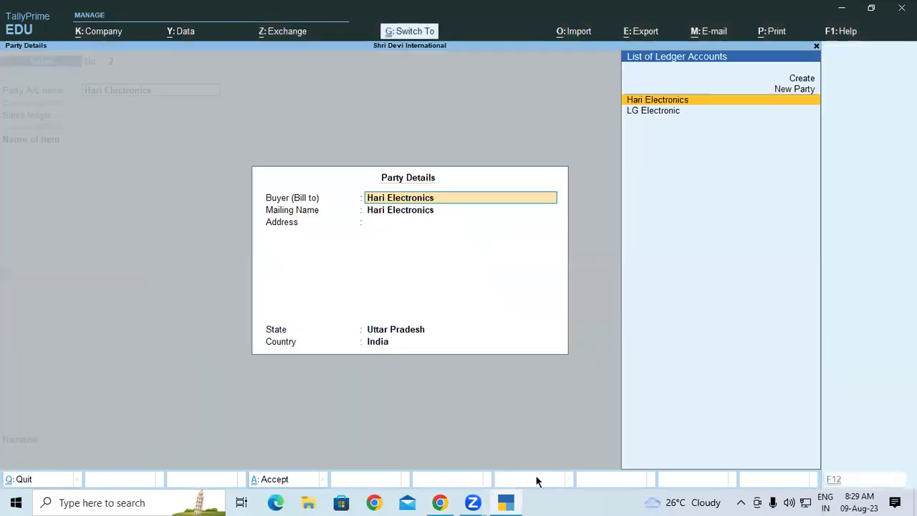
Accept the party details, use Sales A/c as the sales ledger, and choose LG 8 Kg Front Load as the first item.
{"action": "key", "text": "ctrl+a"}
{"action": "key", "text": "Return"}
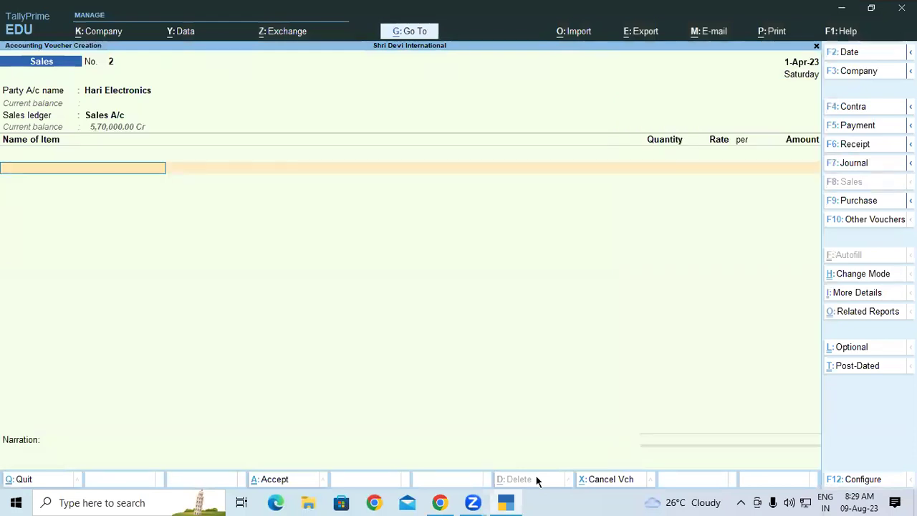
{"action": "type", "text": "Lg"}
{"action": "key", "text": "Down"}
{"action": "key", "text": "Down"}
{"action": "key", "text": "Down"}
{"action": "key", "text": "Return"}
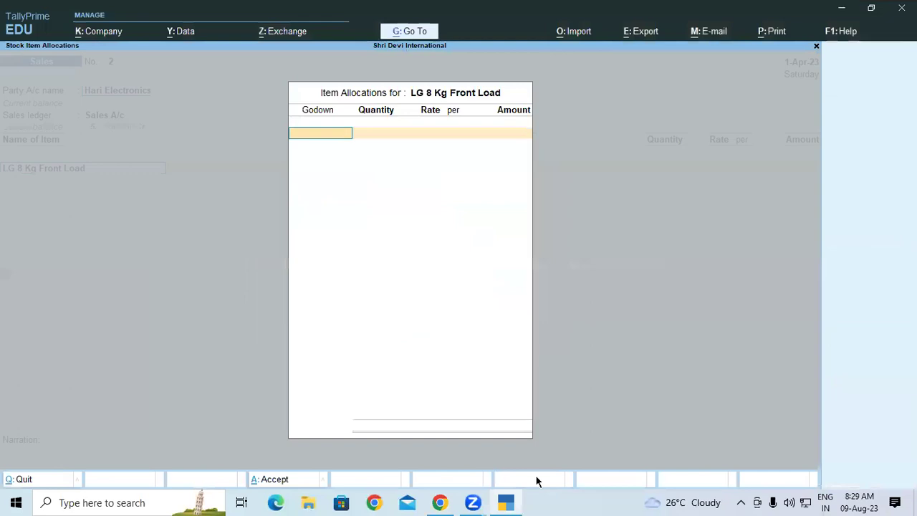
Allocate 10 NOS of LG 8 Kg Front Load from the Padrauna godown at a rate of 45,000 each.
{"action": "key", "text": "Return"}
{"action": "type", "text": "10"}
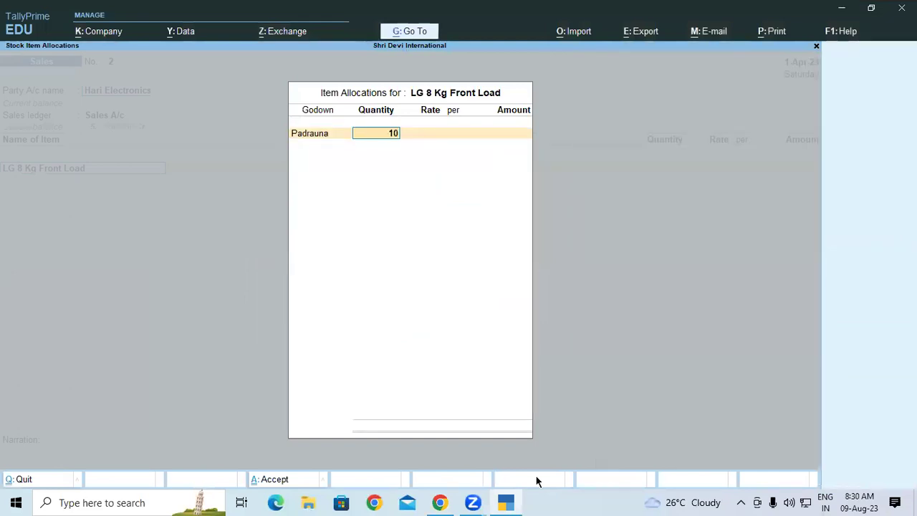
{"action": "key", "text": "Return"}
{"action": "type", "text": "45000"}
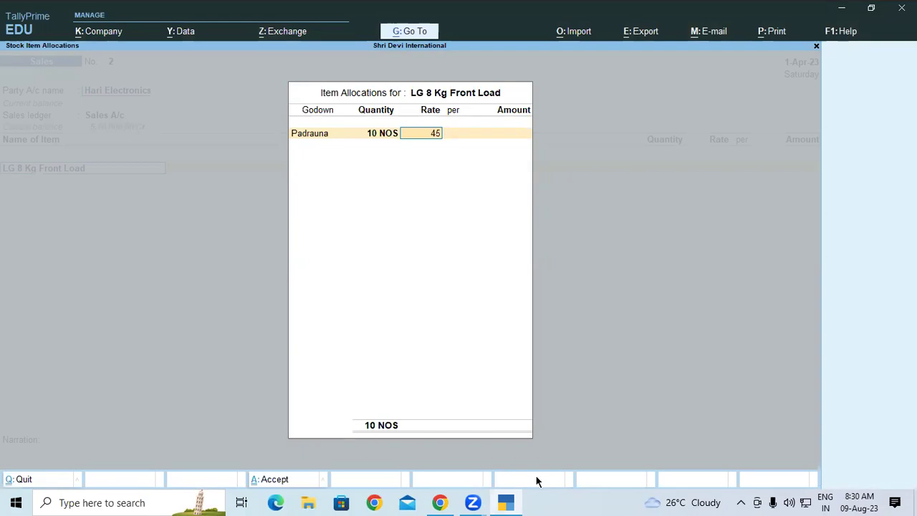
{"action": "key", "text": "Return"}
{"action": "key", "text": "Return"}
{"action": "key", "text": "Return"}
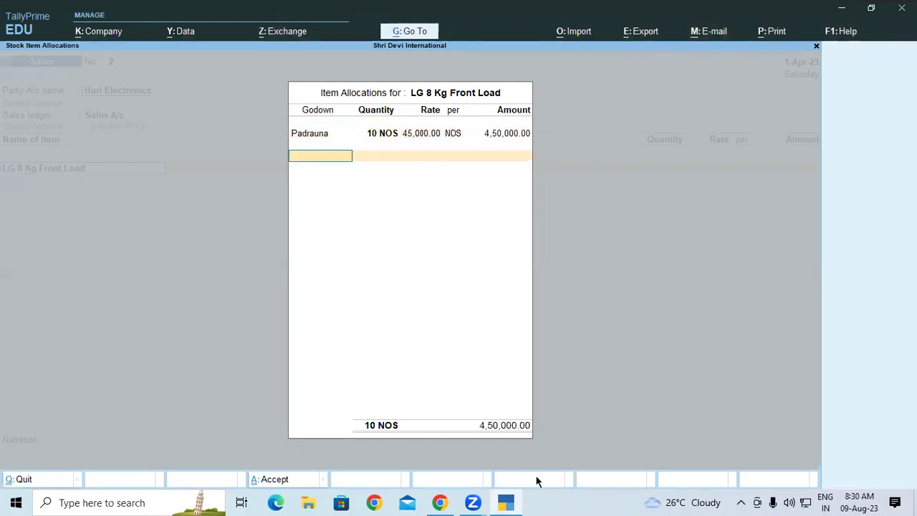
{"action": "key", "text": "Return"}
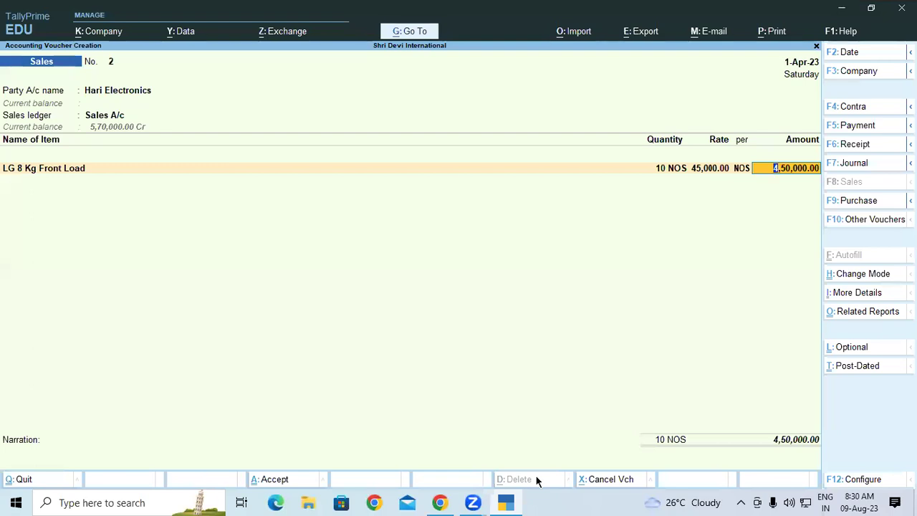
{"action": "key", "text": "Return"}
Choose LG 8 Kg Top Load Wm as the second item of the sales voucher.
{"action": "type", "text": "Lg"}
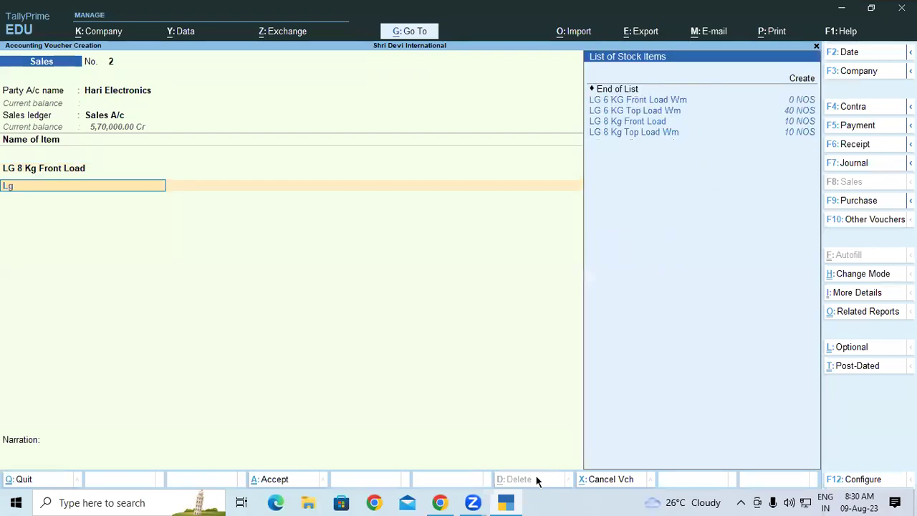
{"action": "key", "text": "Down"}
{"action": "key", "text": "Down"}
{"action": "key", "text": "Down"}
{"action": "key", "text": "Return"}
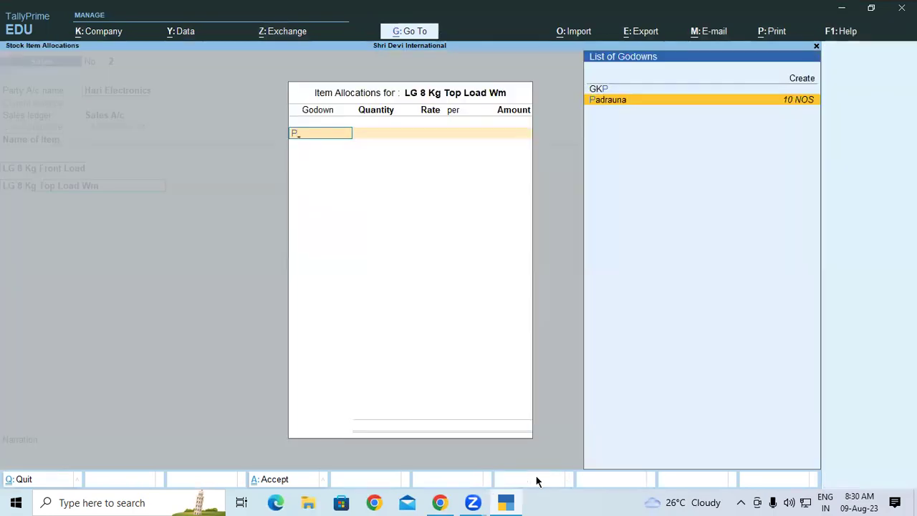
Allocate 10 NOS of LG 8 Kg Top Load Wm from the Padrauna godown at a rate of 20,000 each.
{"action": "key", "text": "Return"}
{"action": "type", "text": "10"}
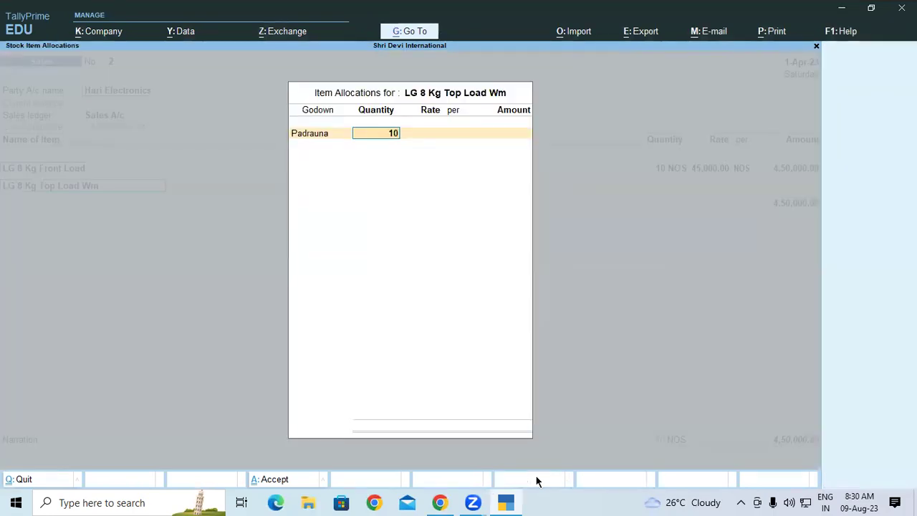
{"action": "key", "text": "Return"}
{"action": "type", "text": "20000"}
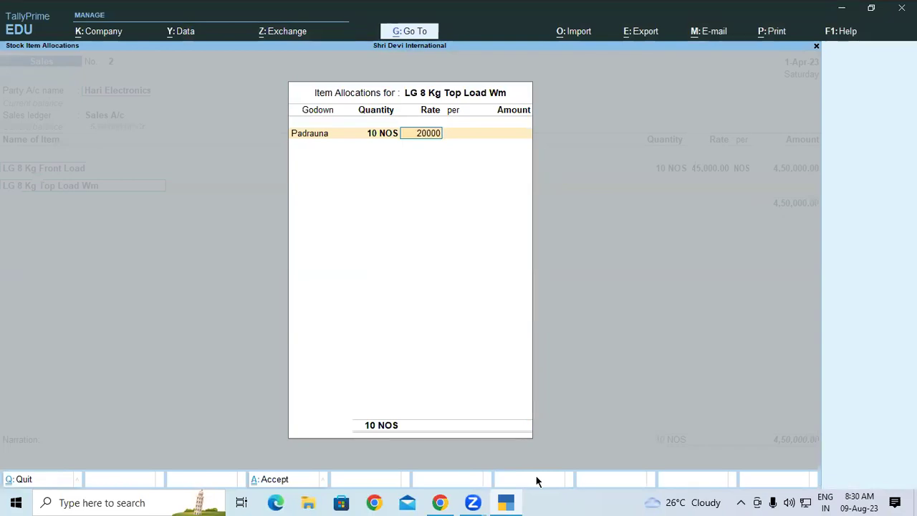
{"action": "key", "text": "Return"}
{"action": "key", "text": "Return"}
{"action": "key", "text": "Return"}
{"action": "key", "text": "Return"}
{"action": "key", "text": "Return"}
End the item list, enter 8 as the new bill reference with the default credit period and amount, and save the voucher without narration.
{"action": "key", "text": "Return"}
{"action": "key", "text": "Return"}
{"action": "type", "text": "8"}
{"action": "key", "text": "Return"}
{"action": "key", "text": "Return"}
{"action": "key", "text": "Return"}
{"action": "key", "text": "Return"}
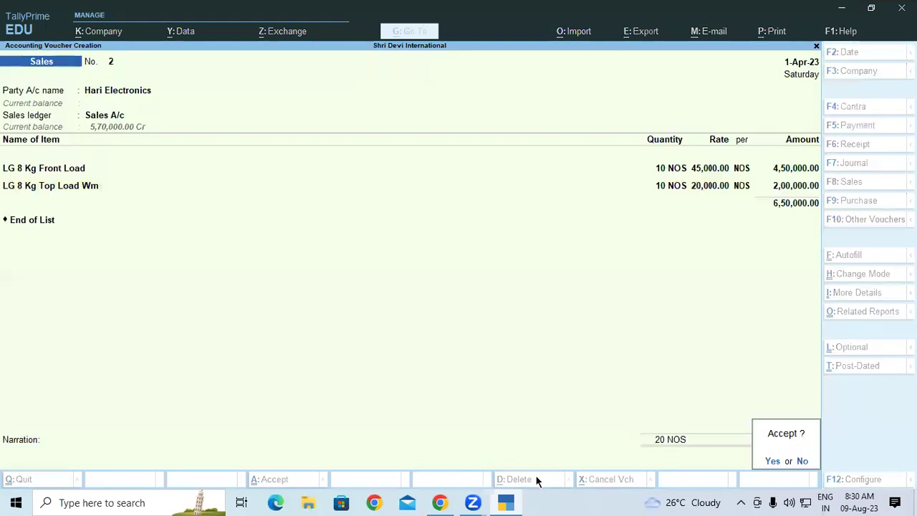
{"action": "key", "text": "Return"}
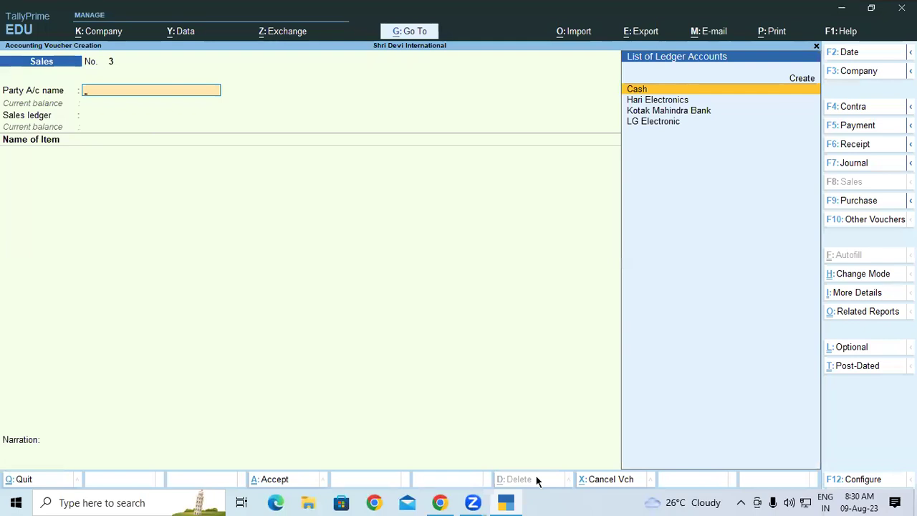
Check the Bills Receivable report for the pending Hari Electronics bill, and return to the Gateway of Tally.
{"action": "key", "text": "alt+g"}
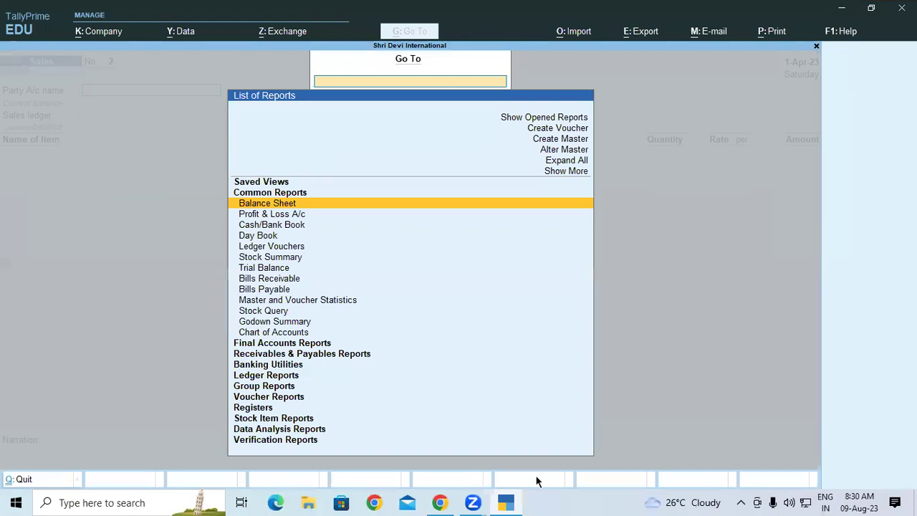
{"action": "type", "text": "Bill"}
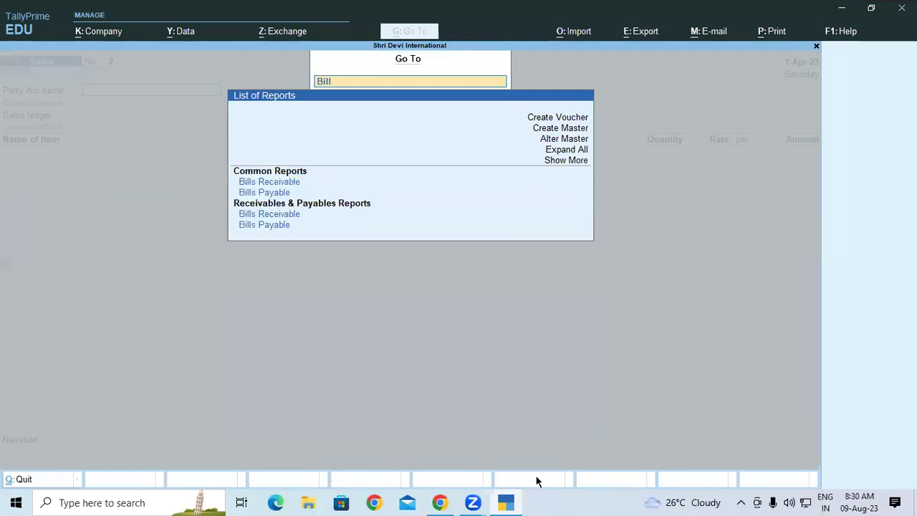
{"action": "left_click", "coordinate": [289, 184]}
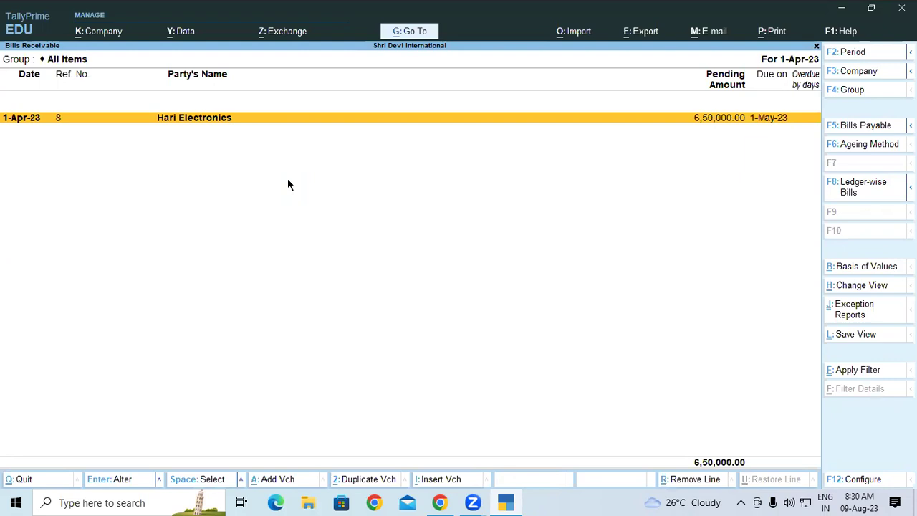
{"action": "key", "text": "Escape"}
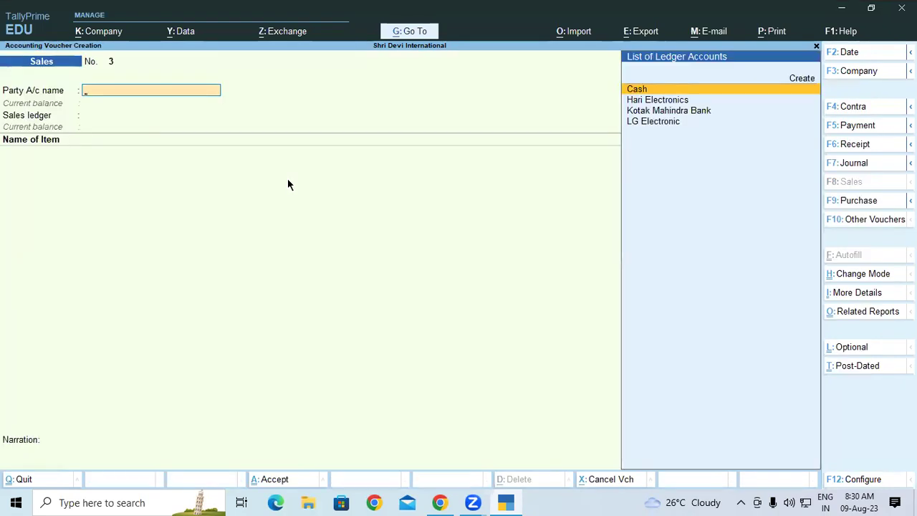
{"action": "key", "text": "Escape"}
{"action": "key", "text": "y"}
{"action": "key", "text": "Return"}
Switch to the course document in Chrome and review the sales voucher steps, the Bills Receivable instructions and the Balance Sheet activity.
{"action": "left_click", "coordinate": [440, 502]}
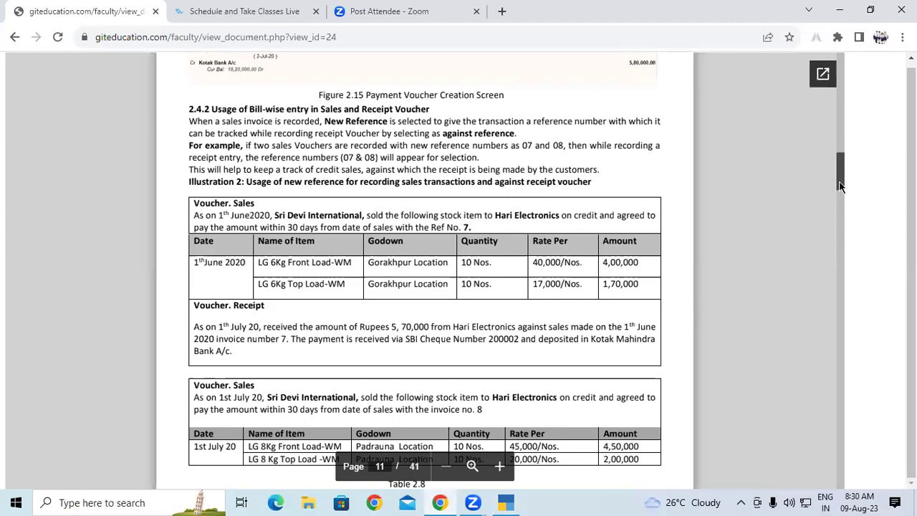
{"action": "scroll", "coordinate": [840, 188], "scroll_direction": "down", "scroll_amount": 2}
{"action": "scroll", "coordinate": [840, 188], "scroll_direction": "down", "scroll_amount": 2}
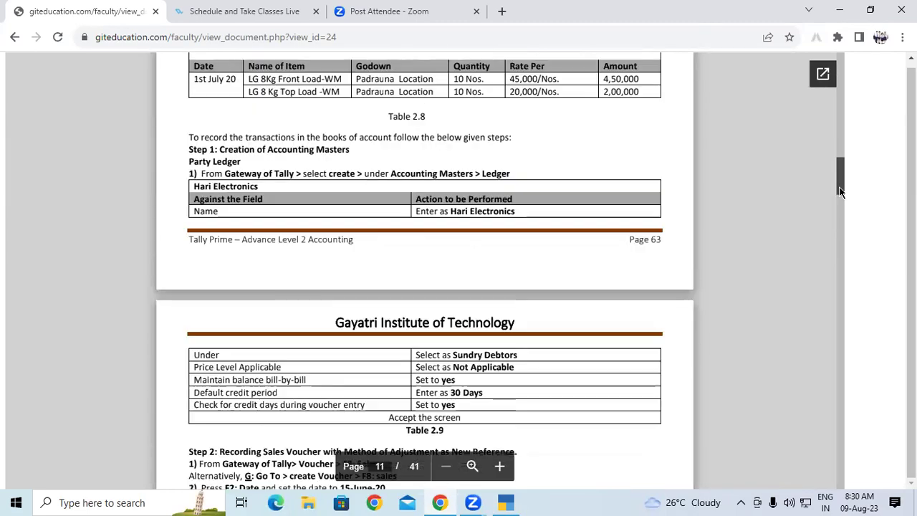
{"action": "scroll", "coordinate": [841, 192], "scroll_direction": "down", "scroll_amount": 1}
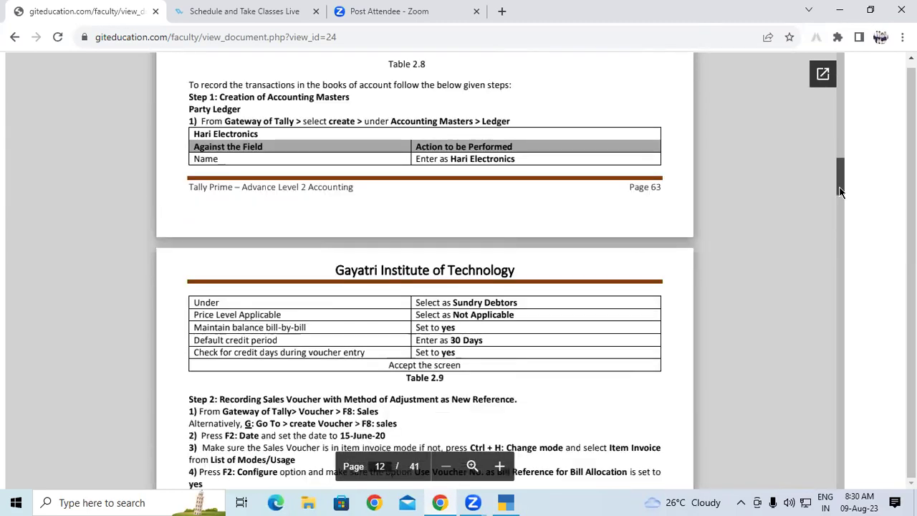
{"action": "scroll", "coordinate": [840, 192], "scroll_direction": "down", "scroll_amount": 3}
{"action": "scroll", "coordinate": [841, 198], "scroll_direction": "down", "scroll_amount": 2}
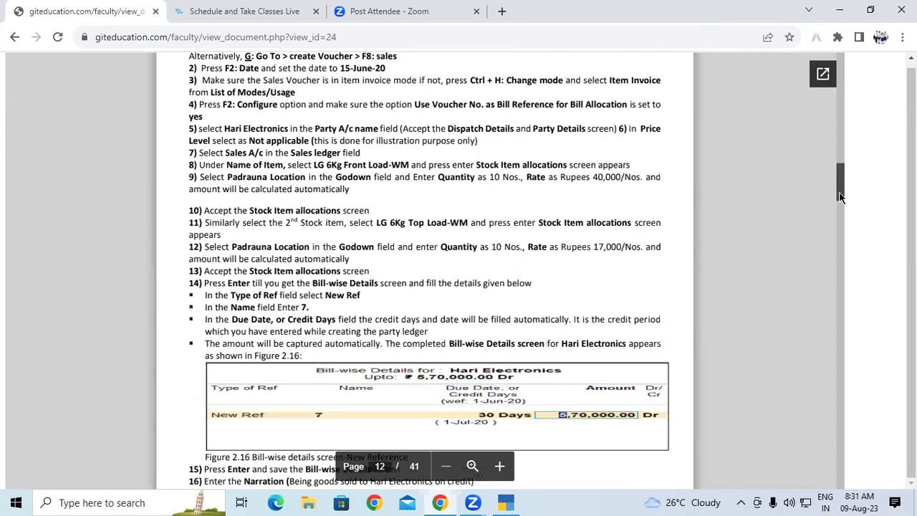
{"action": "scroll", "coordinate": [840, 197], "scroll_direction": "down", "scroll_amount": 5}
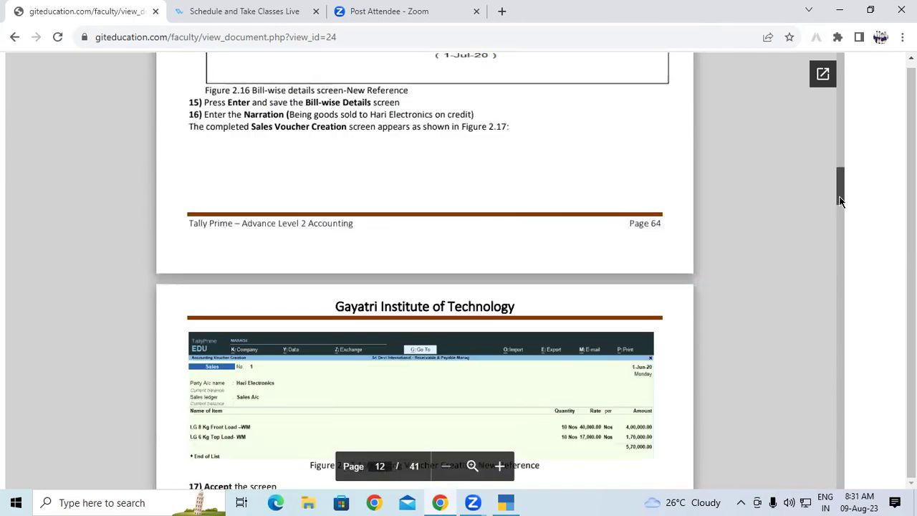
{"action": "scroll", "coordinate": [840, 202], "scroll_direction": "down", "scroll_amount": 2}
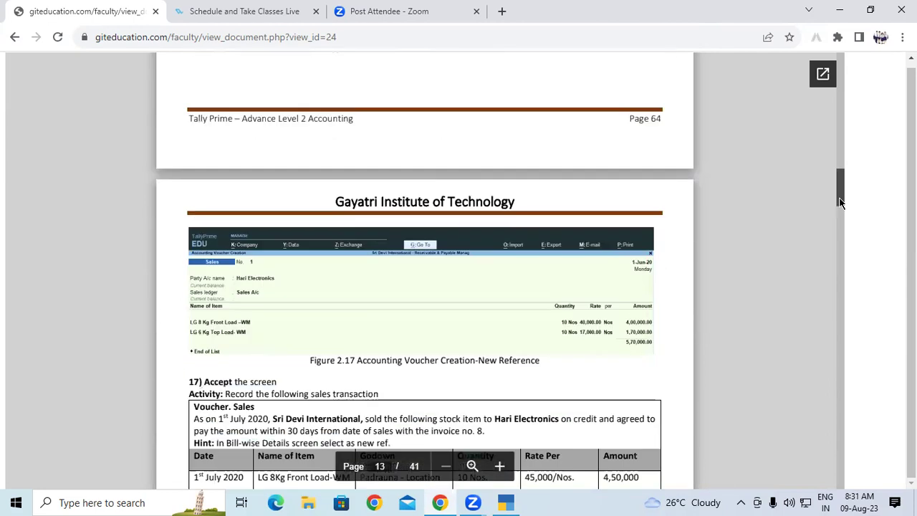
{"action": "scroll", "coordinate": [840, 202], "scroll_direction": "down", "scroll_amount": 2}
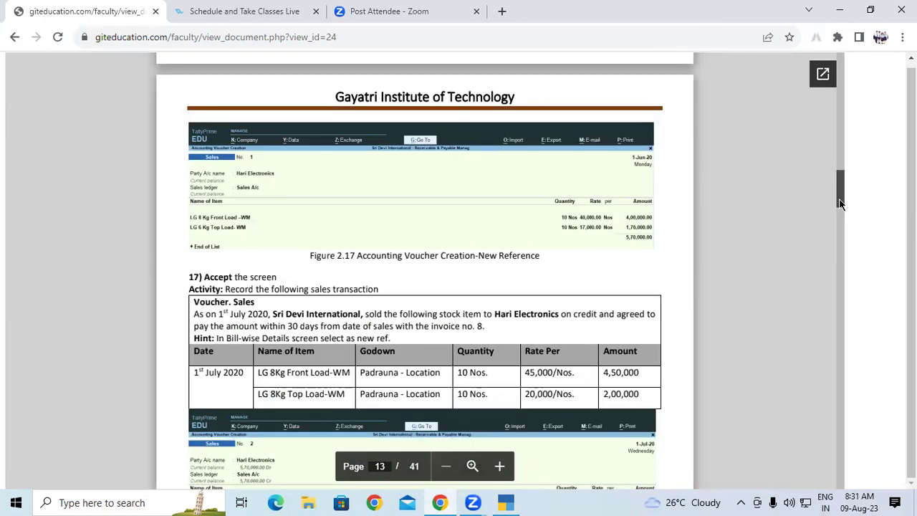
{"action": "left_click_drag", "start_coordinate": [840, 204], "coordinate": [840, 206]}
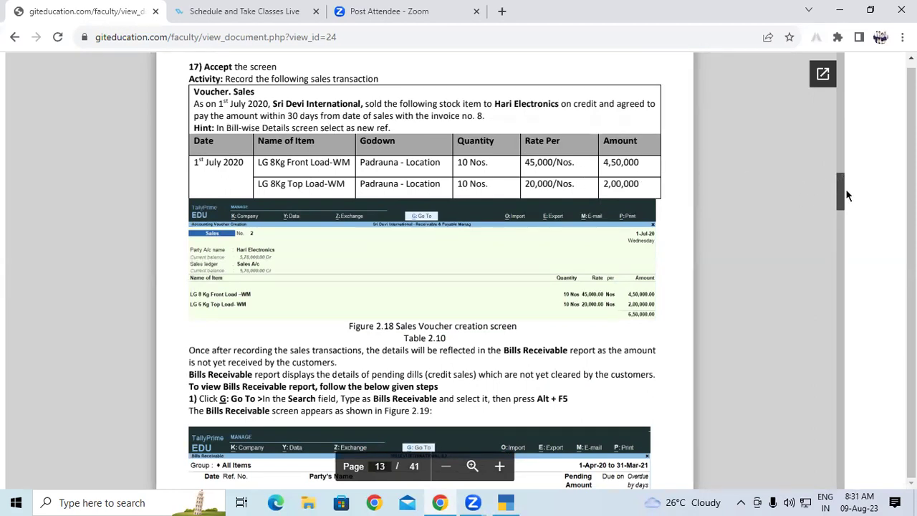
{"action": "left_click_drag", "start_coordinate": [841, 196], "coordinate": [841, 200]}
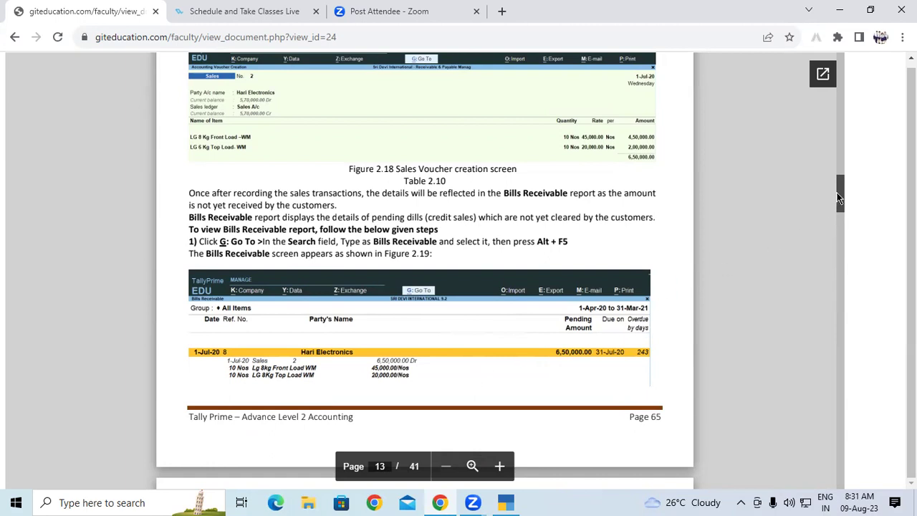
{"action": "left_click_drag", "start_coordinate": [839, 200], "coordinate": [841, 206]}
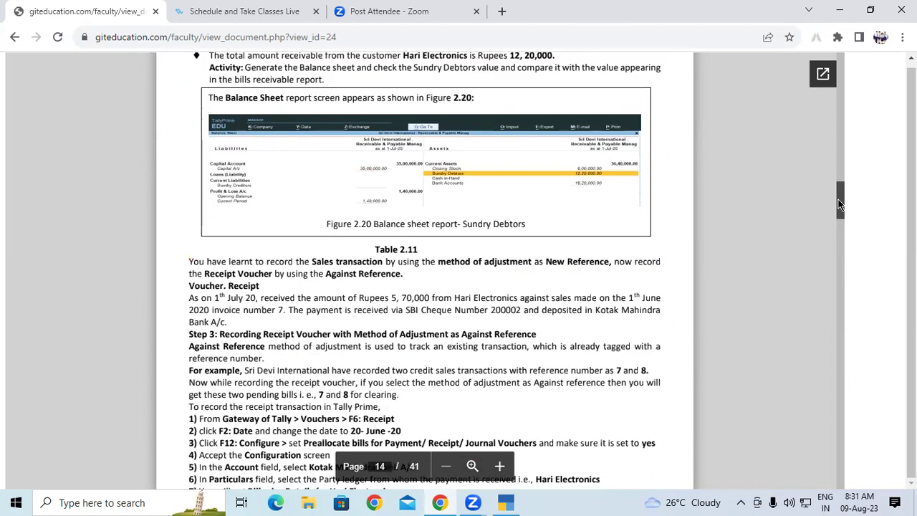
Switch to TallyPrime and examine the Sundry Debtors value in the detailed Balance Sheet.
{"action": "left_click", "coordinate": [501, 500]}
{"action": "key", "text": "Escape"}
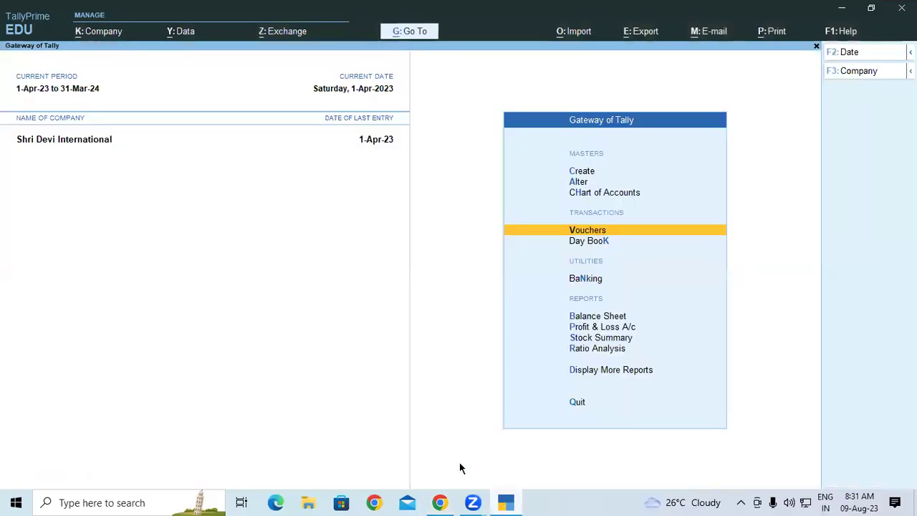
{"action": "key", "text": "b"}
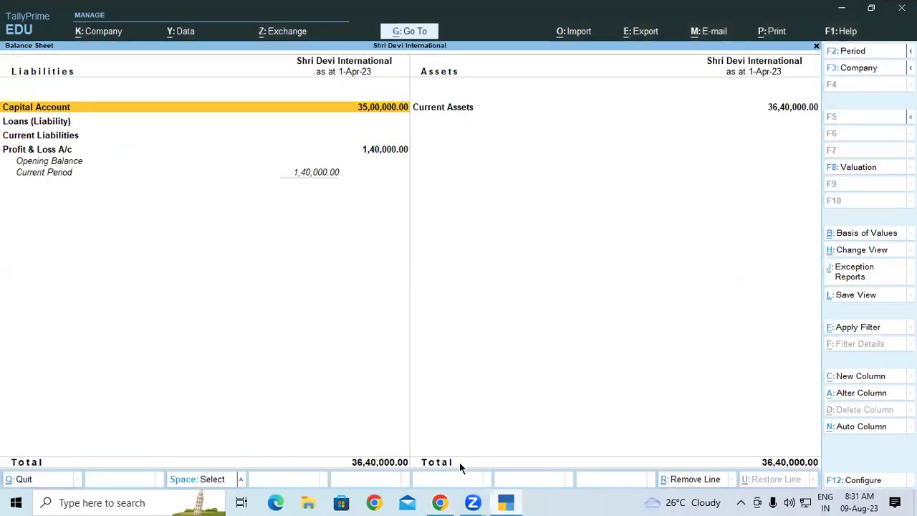
{"action": "key", "text": "alt+F5"}
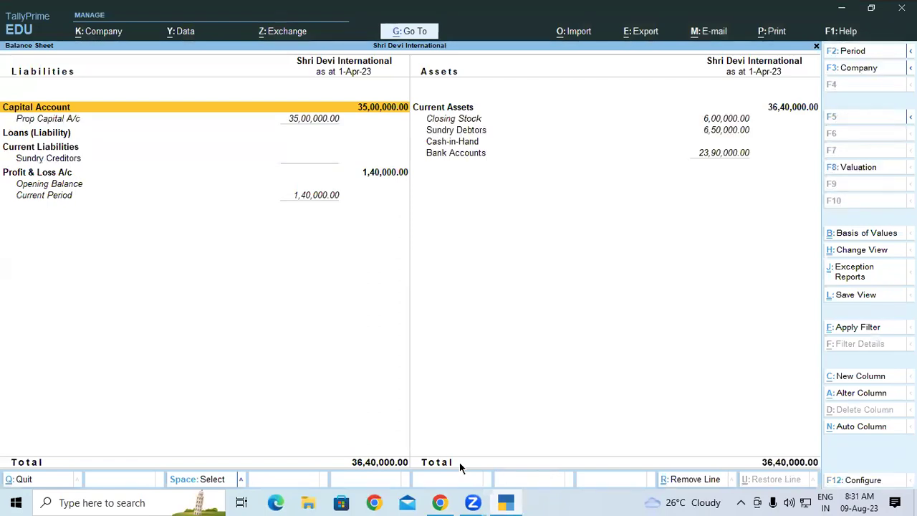
{"action": "left_click", "coordinate": [486, 136]}
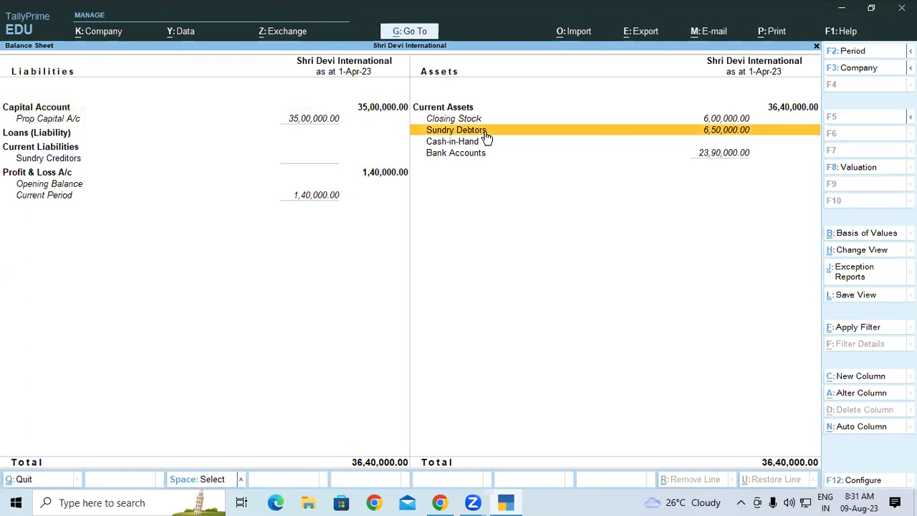
Read the Bills Receivable observations and section 2.4.3 in the course document, return to TallyPrime and close the Balance Sheet.
{"action": "left_click", "coordinate": [440, 502]}
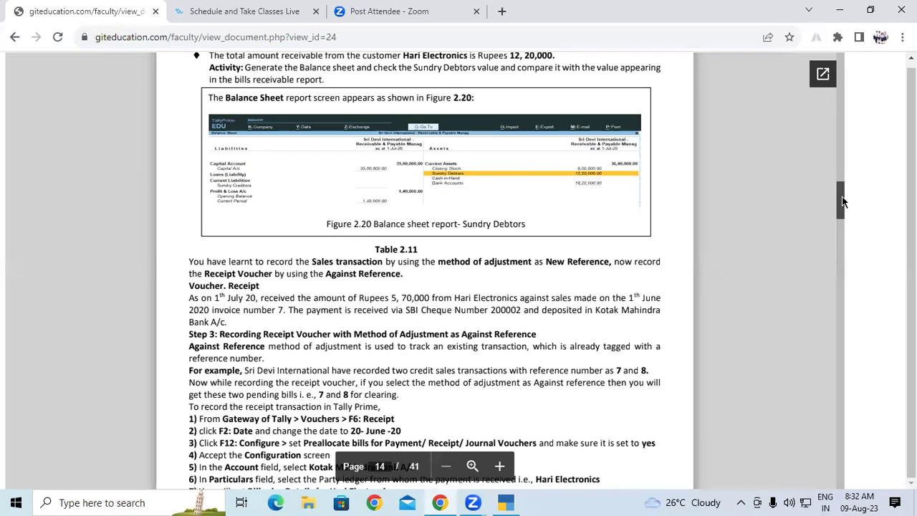
{"action": "left_click_drag", "start_coordinate": [842, 199], "coordinate": [840, 214]}
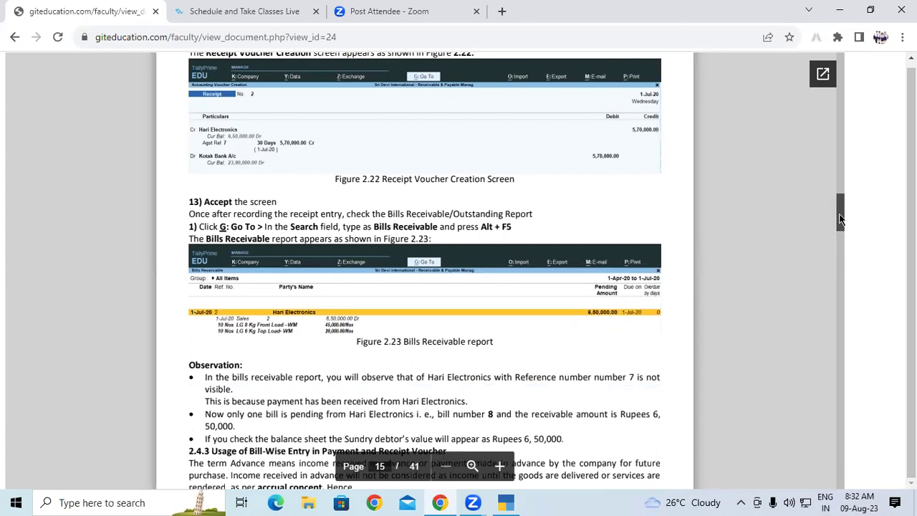
{"action": "left_click_drag", "start_coordinate": [840, 218], "coordinate": [840, 221]}
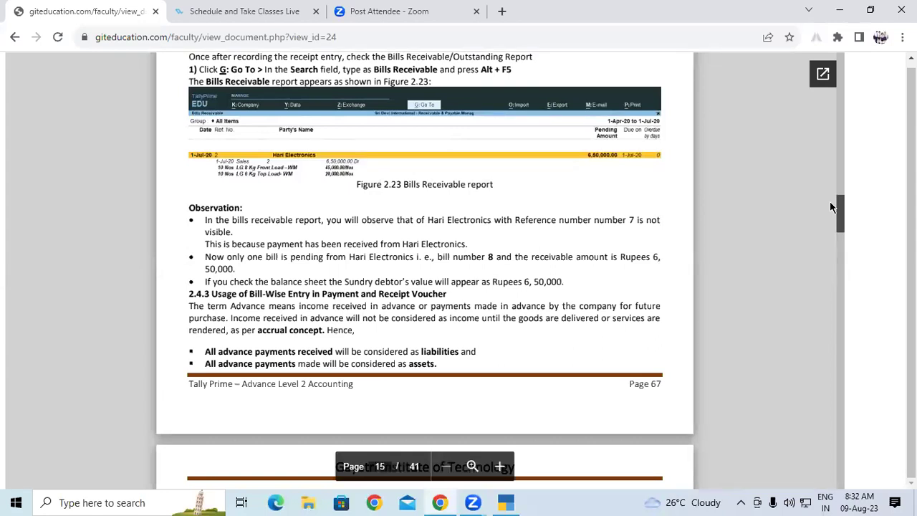
{"action": "left_click", "coordinate": [506, 502]}
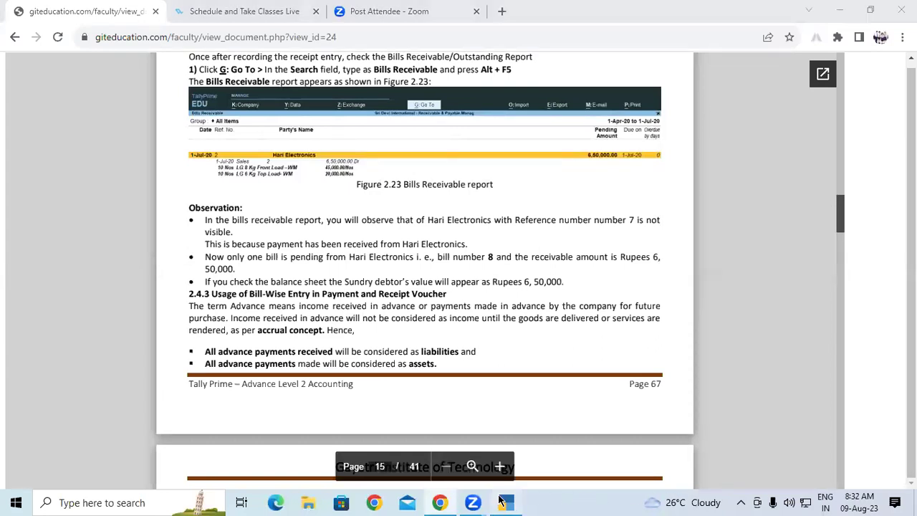
{"action": "key", "text": "Escape"}
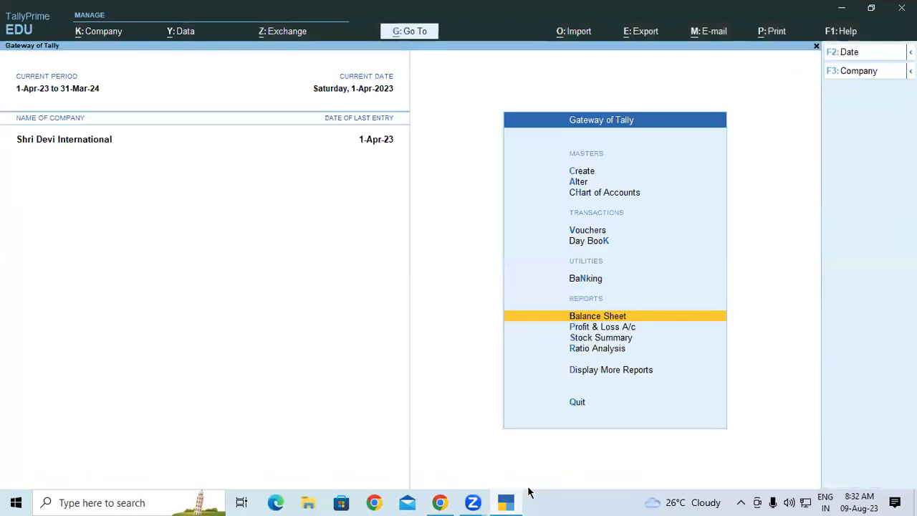
Open the Bills Receivable report and show it in detailed view to examine the pending Hari Electronics bill.
{"action": "key", "text": "alt+g"}
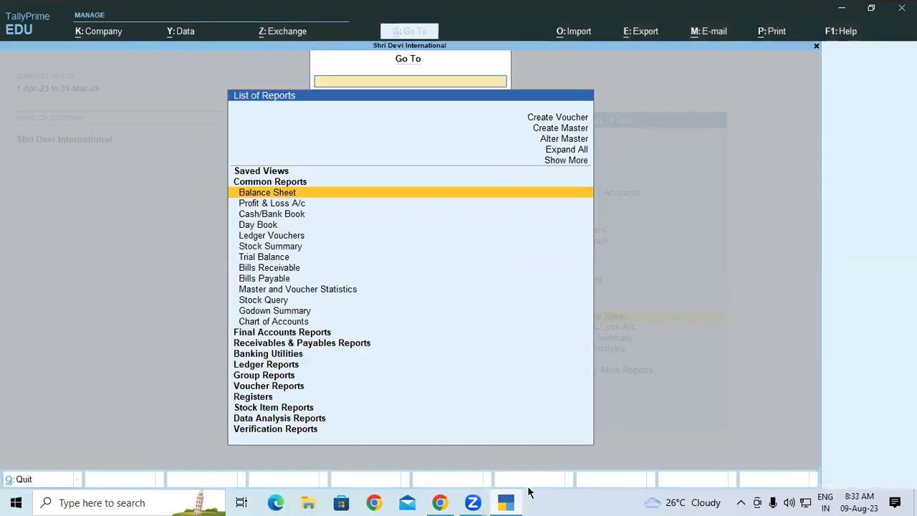
{"action": "type", "text": "Bill"}
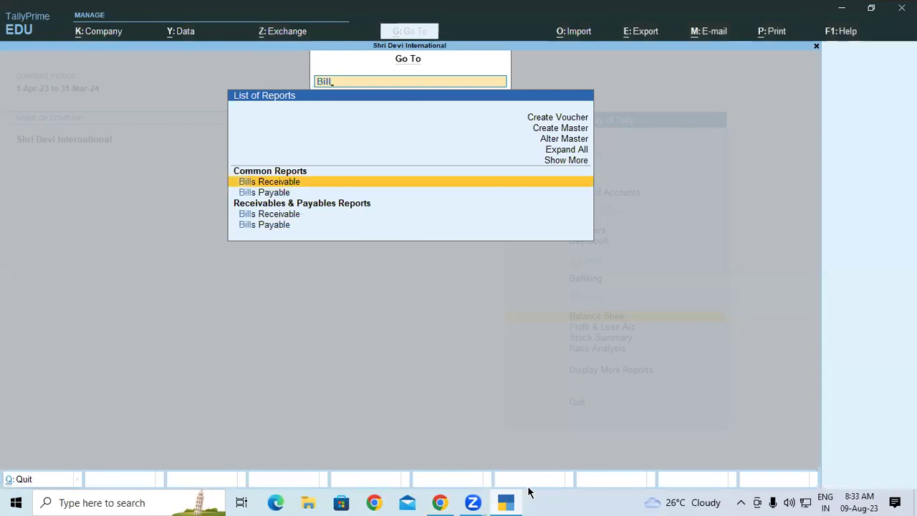
{"action": "key", "text": "Return"}
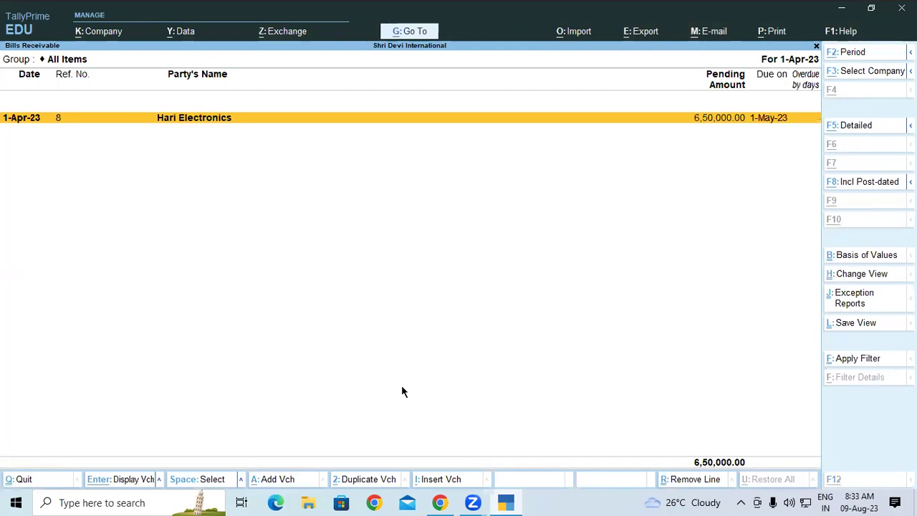
{"action": "key", "text": "alt+F5"}
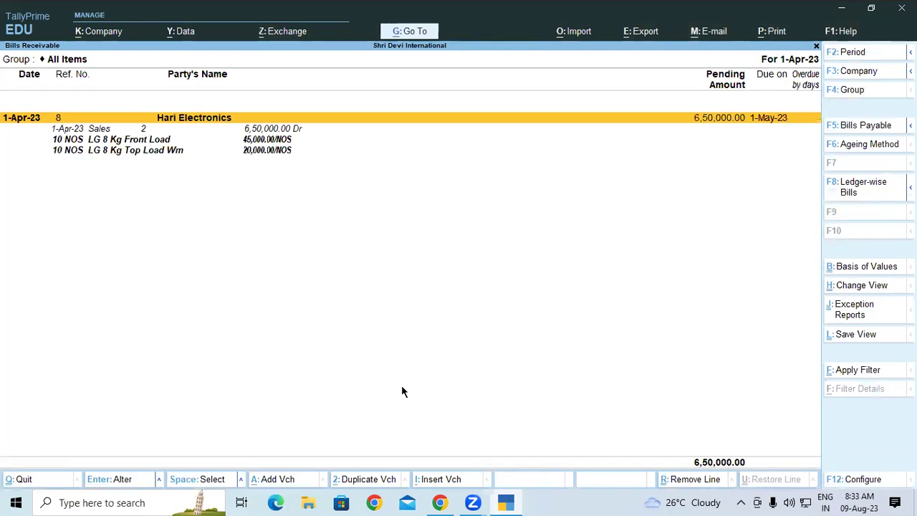
Read the accrual concept and Illustration 3 on advance payments in the Chrome course document, return to TallyPrime and close the Bills Receivable report.
{"action": "left_click", "coordinate": [507, 502]}
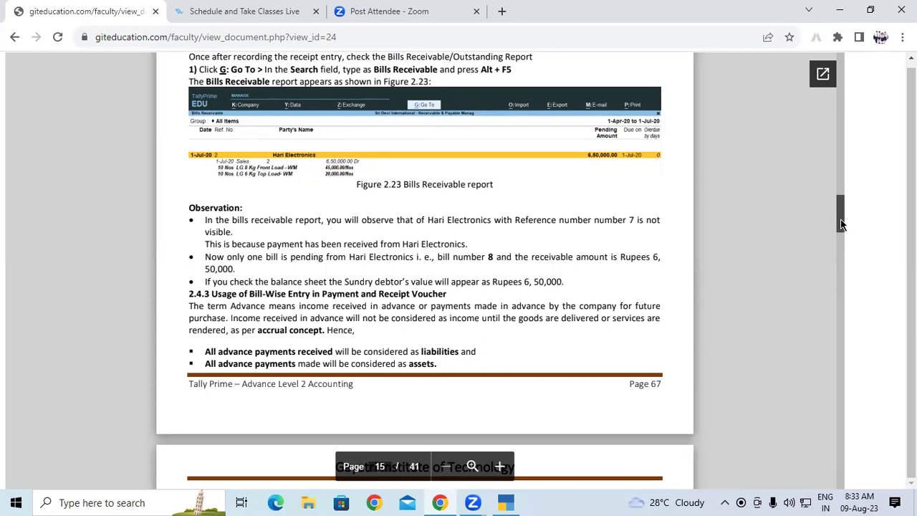
{"action": "left_click_drag", "start_coordinate": [841, 223], "coordinate": [842, 225]}
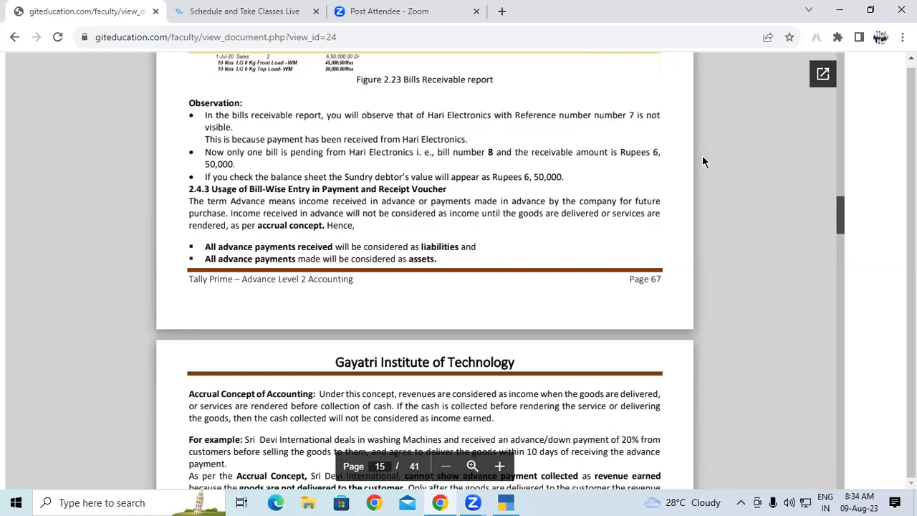
{"action": "left_click_drag", "start_coordinate": [840, 205], "coordinate": [840, 208]}
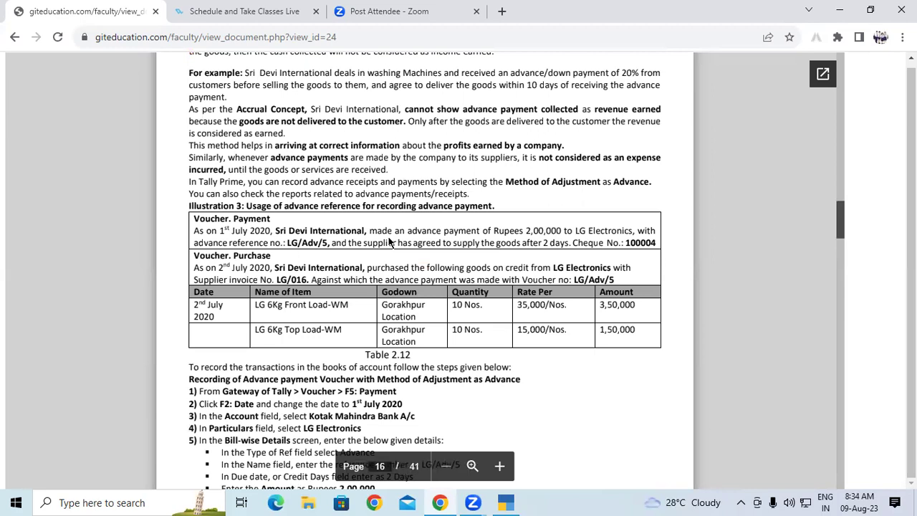
{"action": "left_click", "coordinate": [503, 501]}
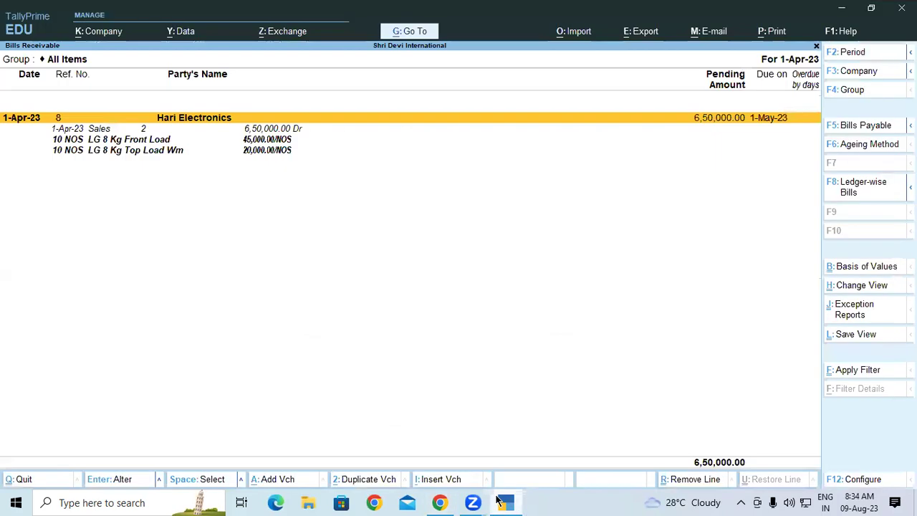
{"action": "key", "text": "Escape"}
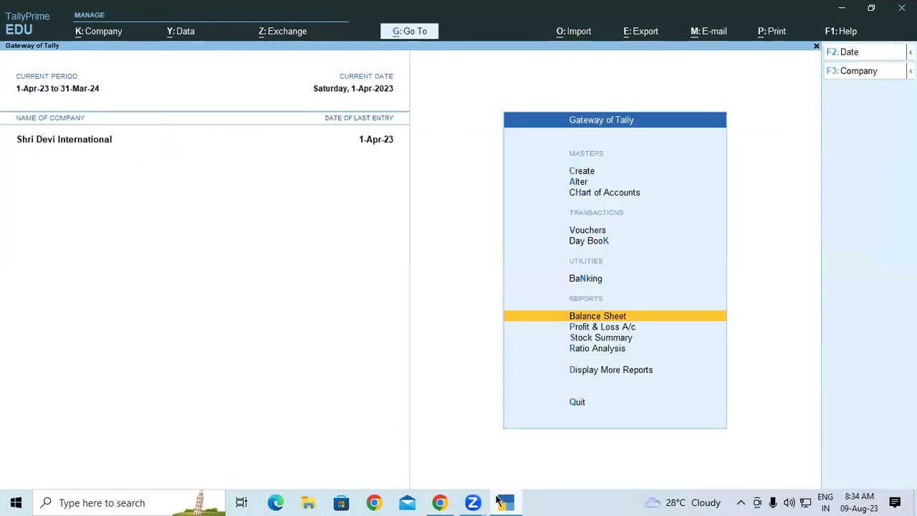
{"action": "key", "text": "v"}
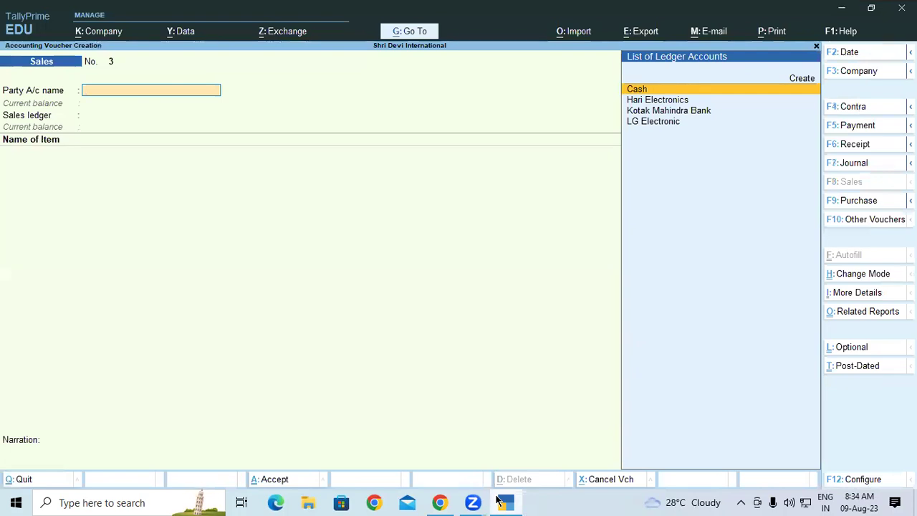
{"action": "key", "text": "F9"}
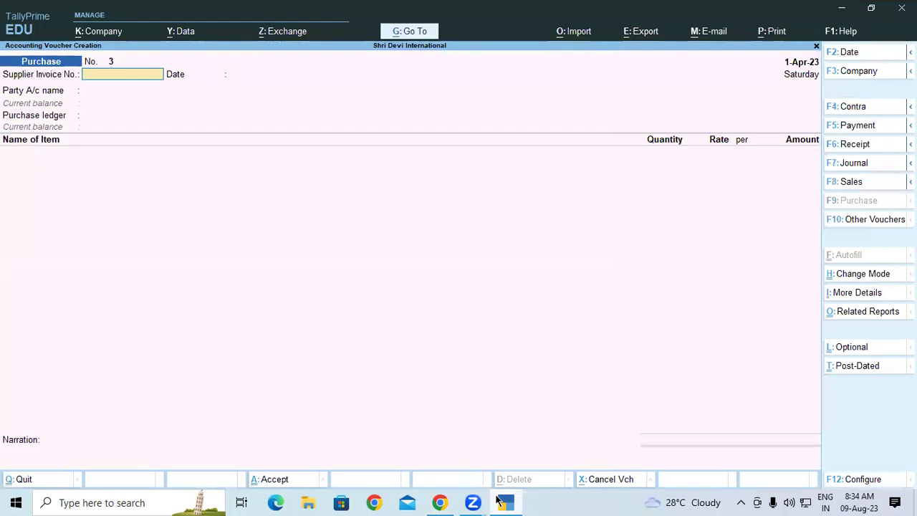
{"action": "left_click", "coordinate": [499, 499]}
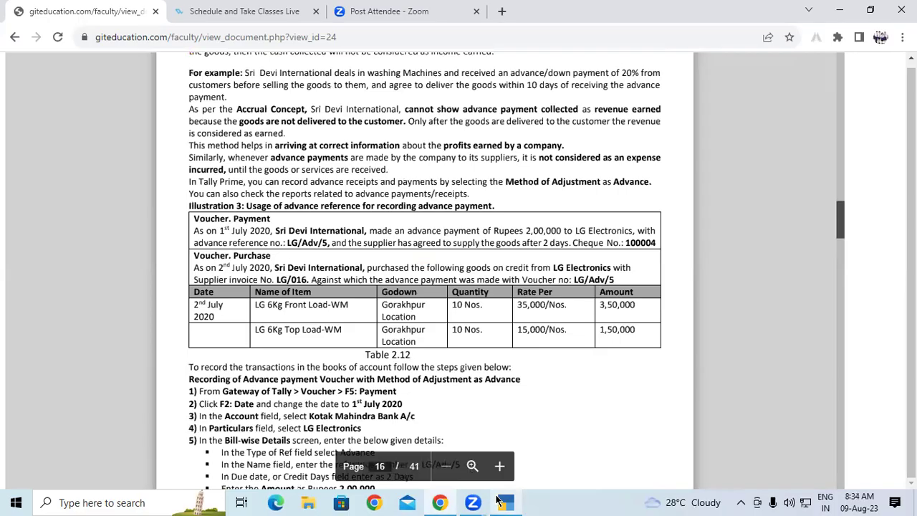
{"action": "left_click", "coordinate": [499, 499]}
{"action": "left_click", "coordinate": [500, 499]}
{"action": "left_click", "coordinate": [499, 499]}
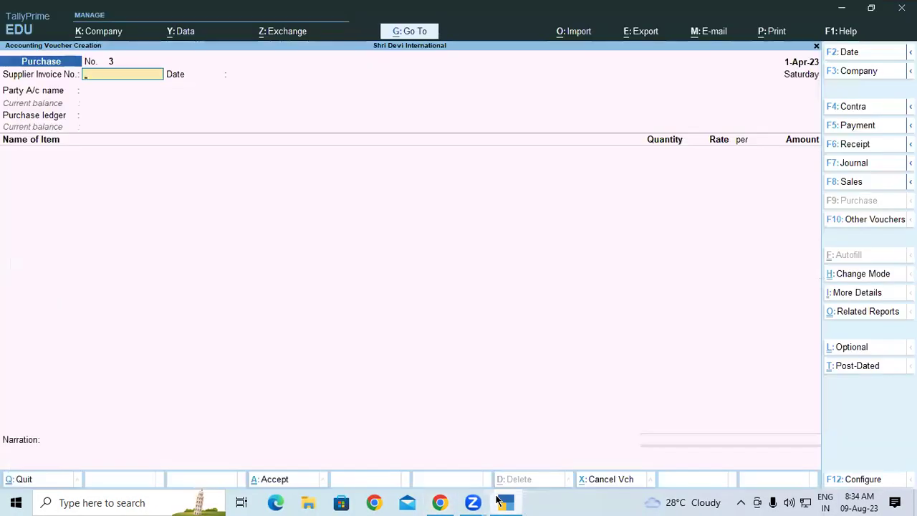
{"action": "type", "text": "LG/Adv/5"}
{"action": "key", "text": "Return"}
{"action": "key", "text": "Return"}
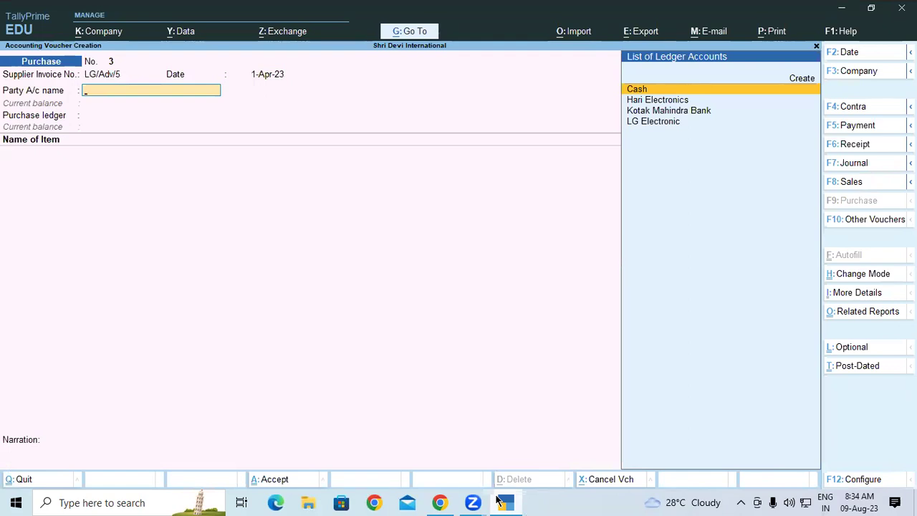
{"action": "key", "text": "Escape"}
{"action": "key", "text": "y"}
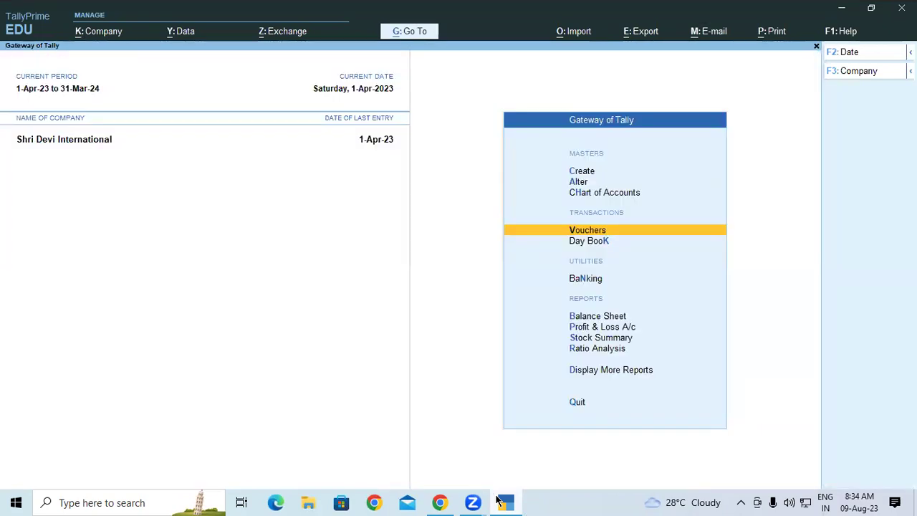
Open a new payment voucher for Shri Devi International.
{"action": "key", "text": "Return"}
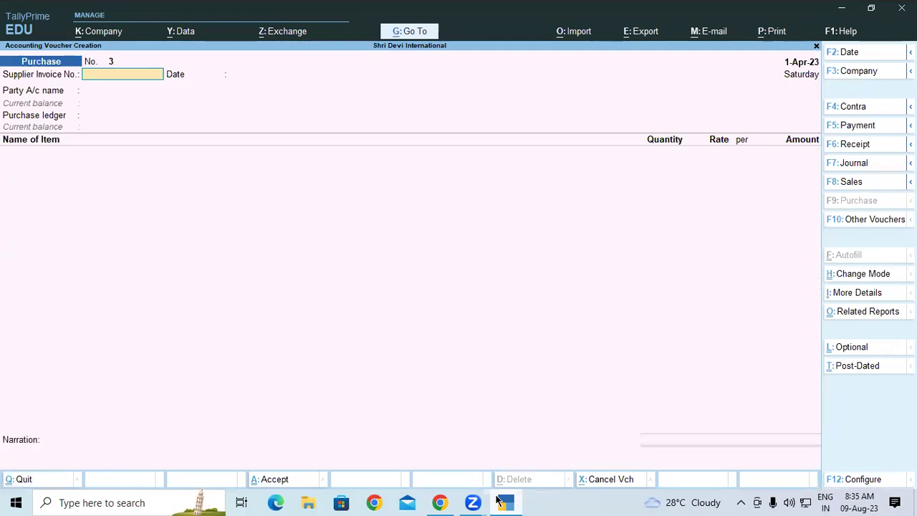
{"action": "key", "text": "F5"}
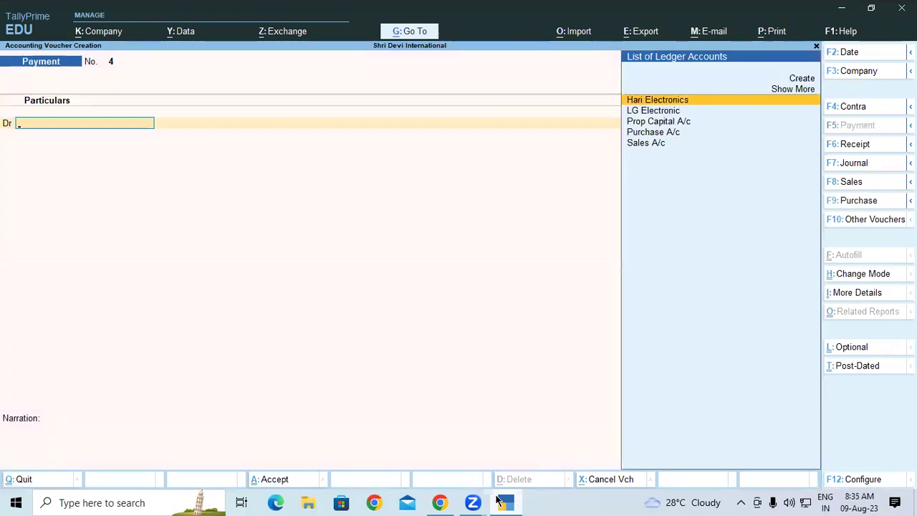
{"action": "key", "text": "Return"}
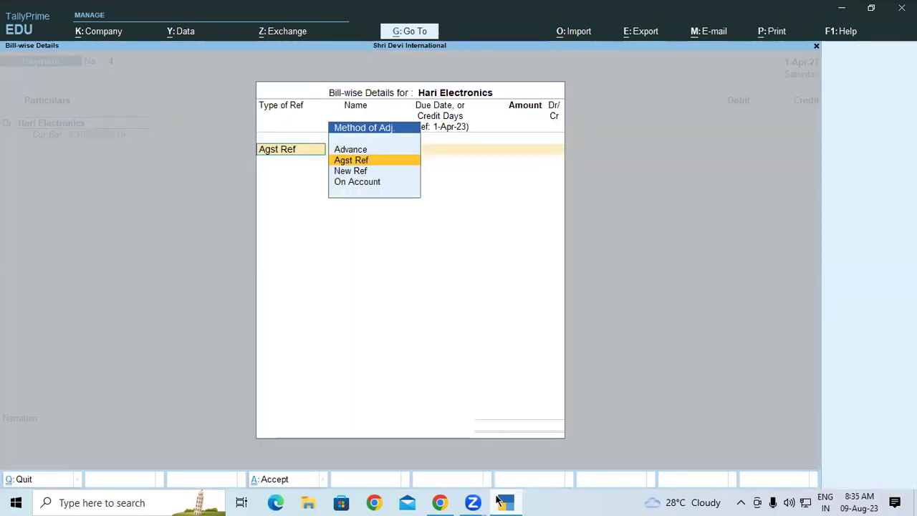
{"action": "key", "text": "Escape"}
{"action": "key", "text": "Escape"}
{"action": "key", "text": "y"}
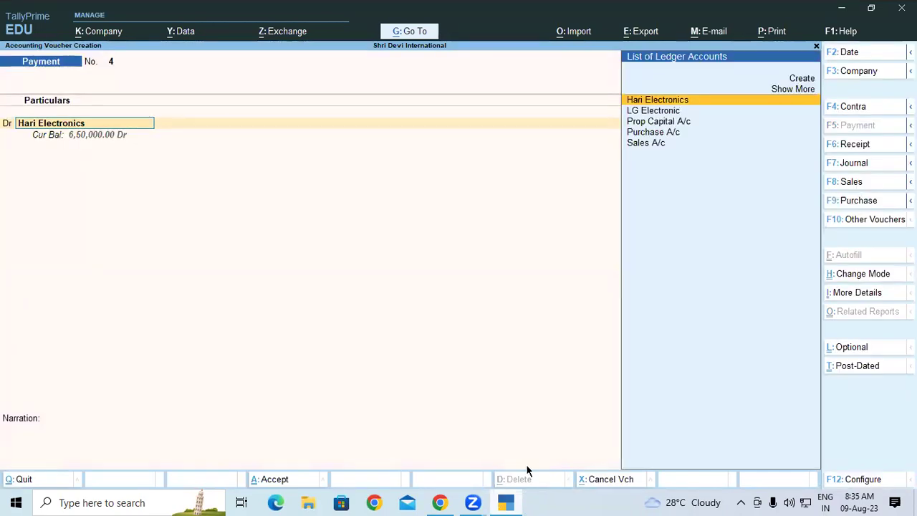
Check the advance payment illustration, debit LG Electronic and add an Advance bill reference named LG/Adv/5 with the default 30 days.
{"action": "left_click", "coordinate": [518, 500]}
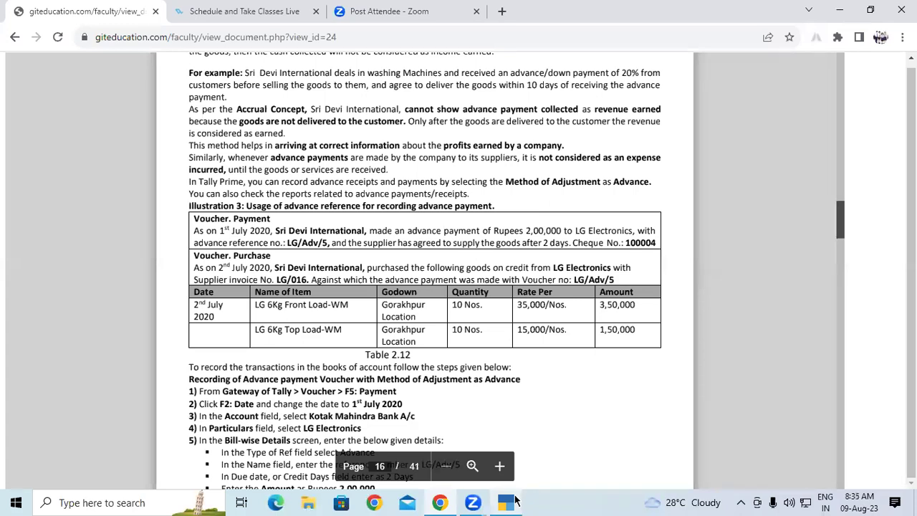
{"action": "left_click", "coordinate": [515, 500]}
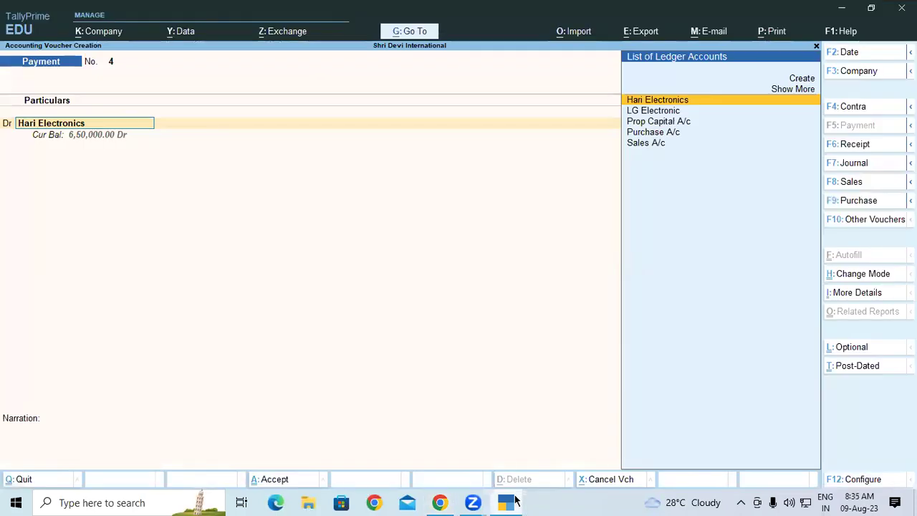
{"action": "key", "text": "Down"}
{"action": "key", "text": "Return"}
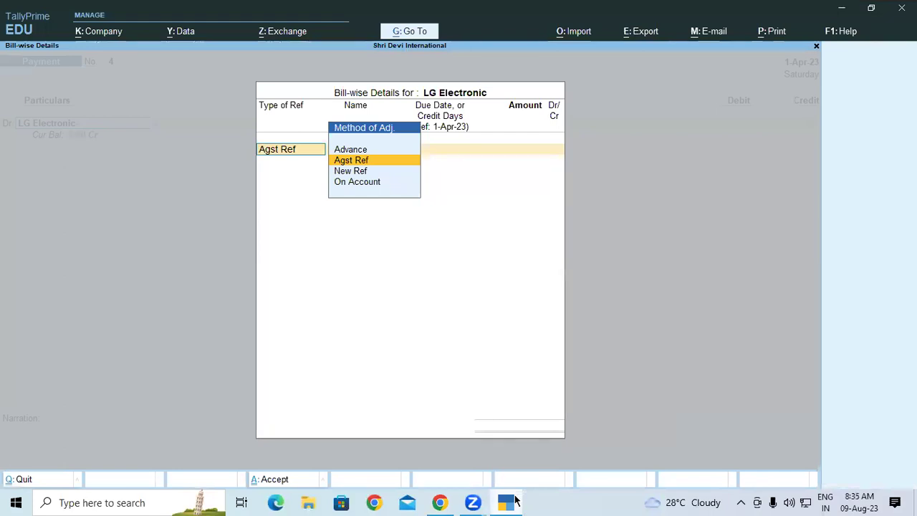
{"action": "key", "text": "Up"}
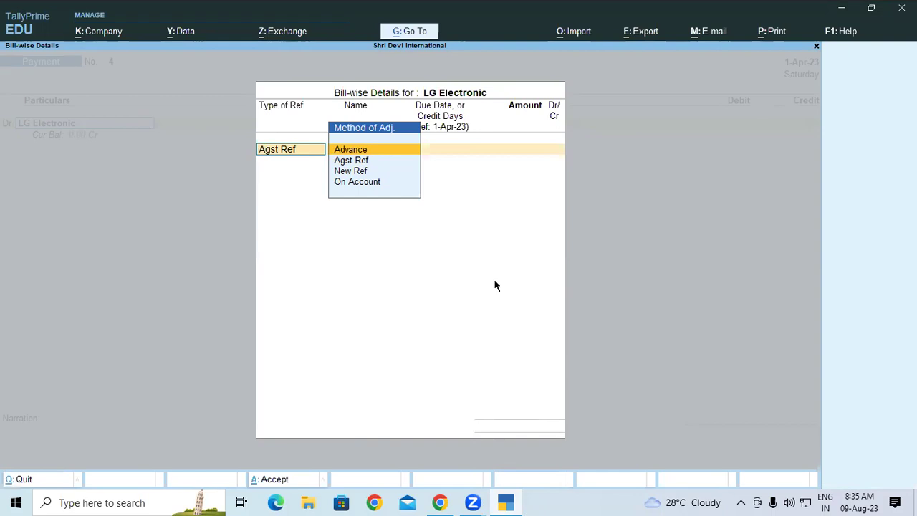
{"action": "key", "text": "Return"}
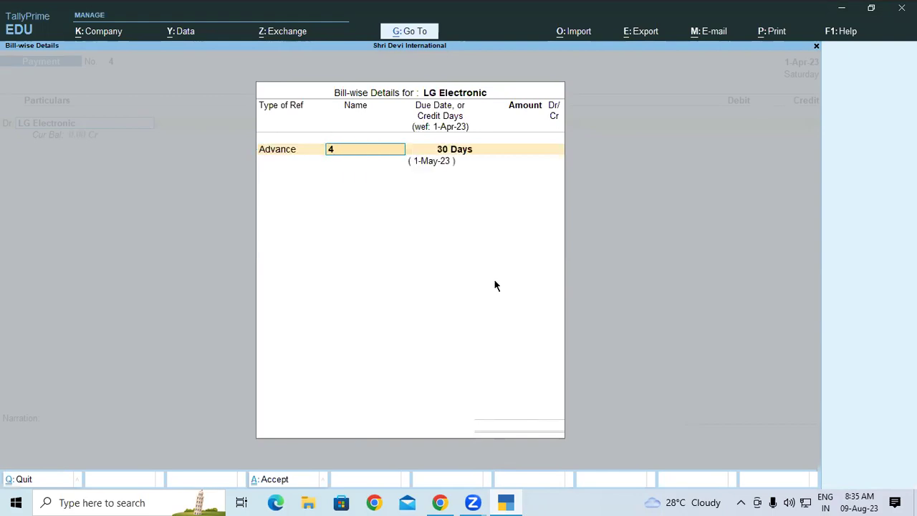
{"action": "type", "text": "LG/Adv/5"}
{"action": "key", "text": "Return"}
{"action": "key", "text": "Return"}
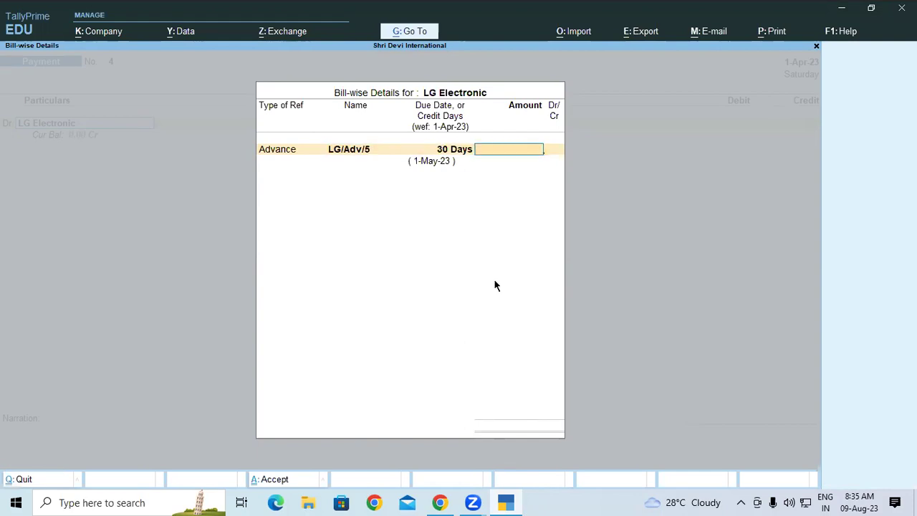
Set the LG/Adv/5 advance amount to 200000 after checking the course document, and select Kotak Mahindra Bank as the credit account.
{"action": "left_click", "coordinate": [440, 502]}
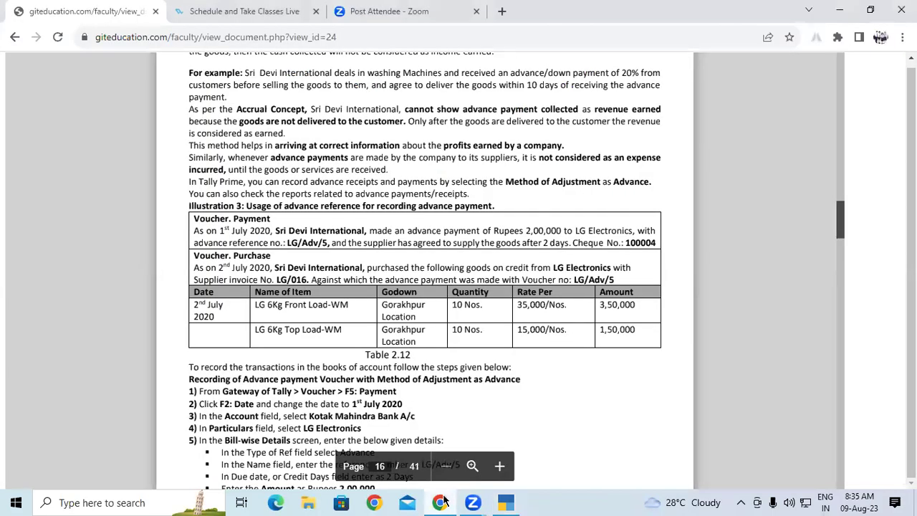
{"action": "left_click", "coordinate": [442, 499]}
{"action": "type", "text": "200000"}
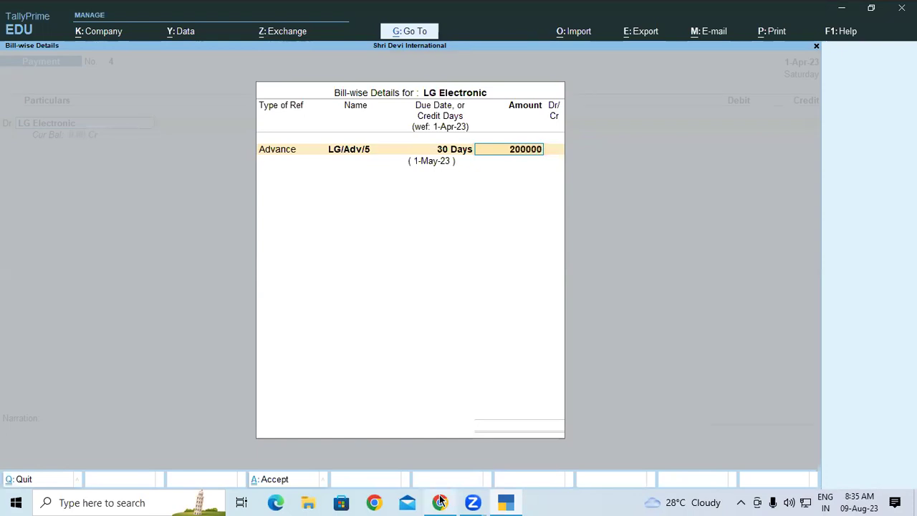
{"action": "key", "text": "Return"}
{"action": "key", "text": "Return"}
{"action": "key", "text": "Return"}
{"action": "key", "text": "Return"}
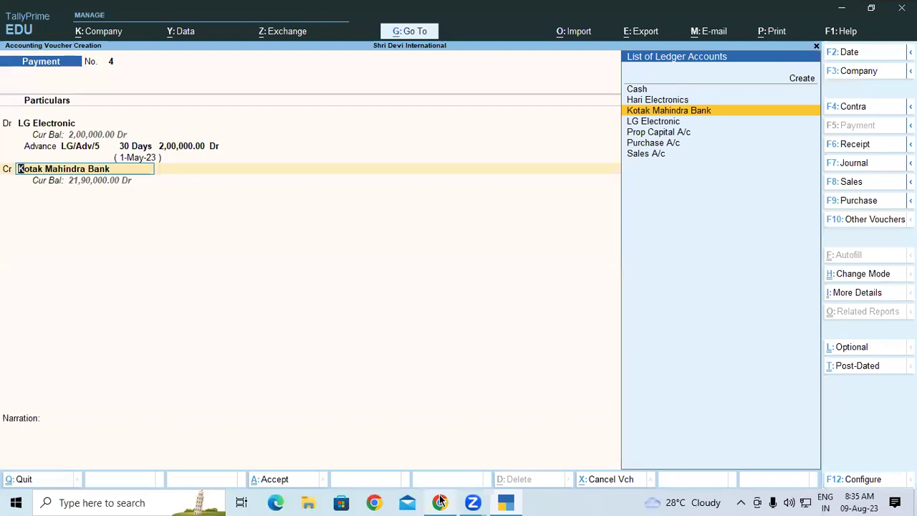
{"action": "key", "text": "Return"}
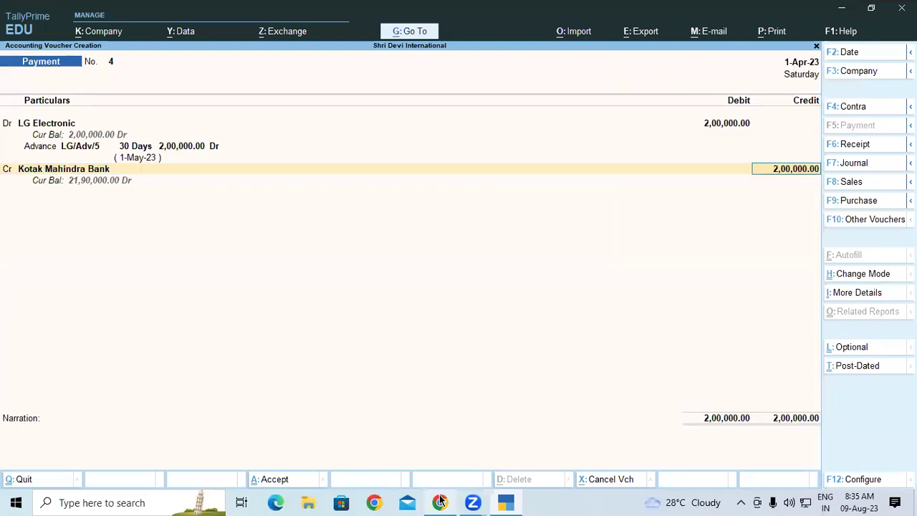
Allocate the Kotak Mahindra Bank credit to cheque number 100004 dated 1-Apr-23, as given in the course document, and save the payment voucher.
{"action": "key", "text": "Return"}
{"action": "key", "text": "Return"}
{"action": "key", "text": "Return"}
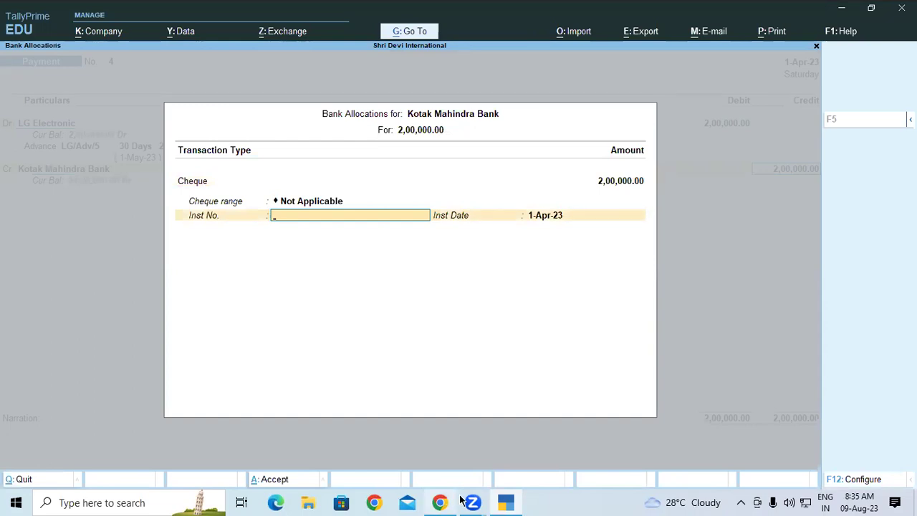
{"action": "left_click", "coordinate": [507, 501]}
{"action": "left_click", "coordinate": [506, 501]}
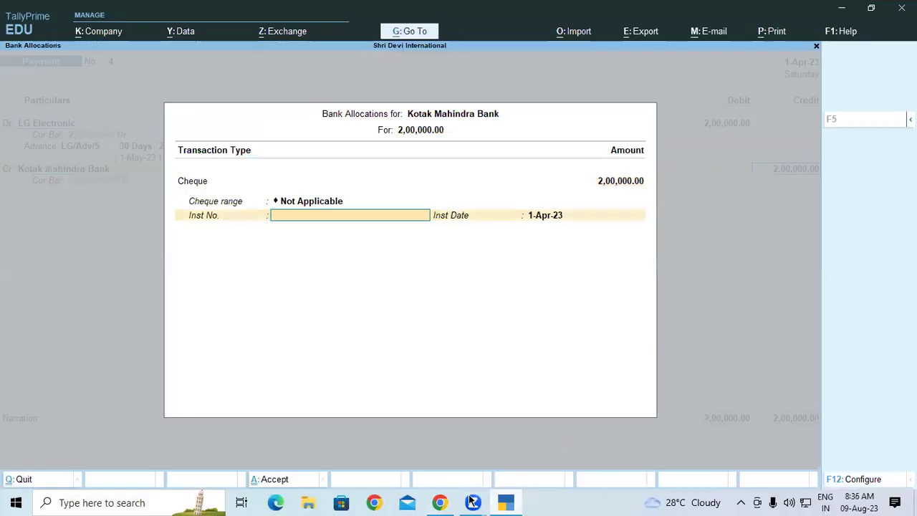
{"action": "left_click", "coordinate": [440, 502]}
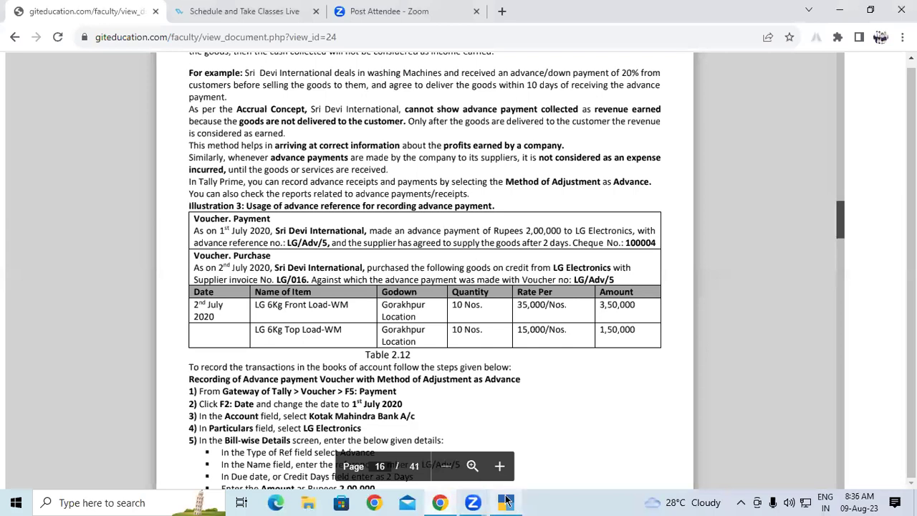
{"action": "left_click", "coordinate": [492, 501]}
{"action": "type", "text": "100"}
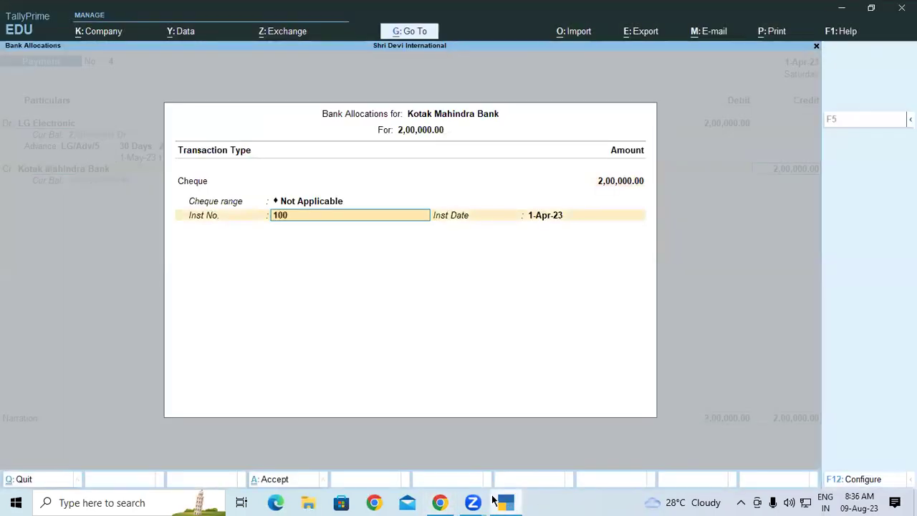
{"action": "type", "text": "004"}
{"action": "key", "text": "Return"}
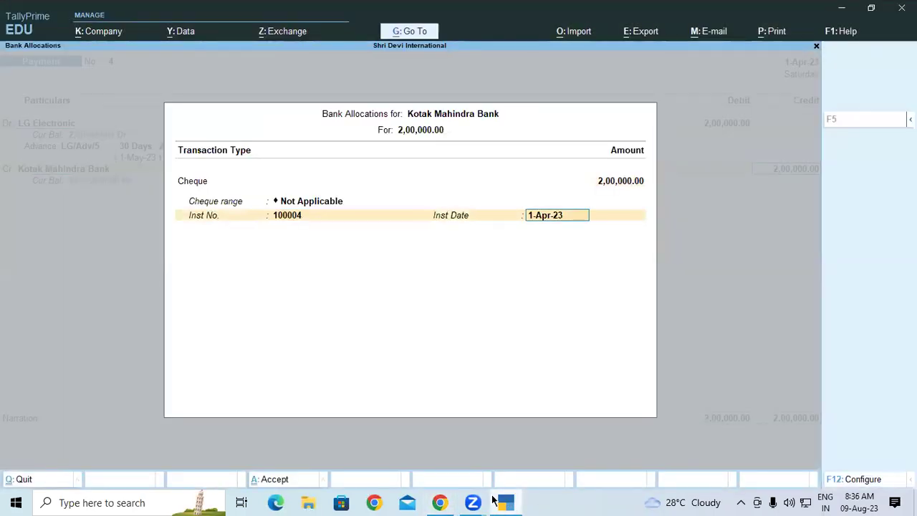
{"action": "key", "text": "Return"}
{"action": "key", "text": "Return"}
{"action": "key", "text": "Return"}
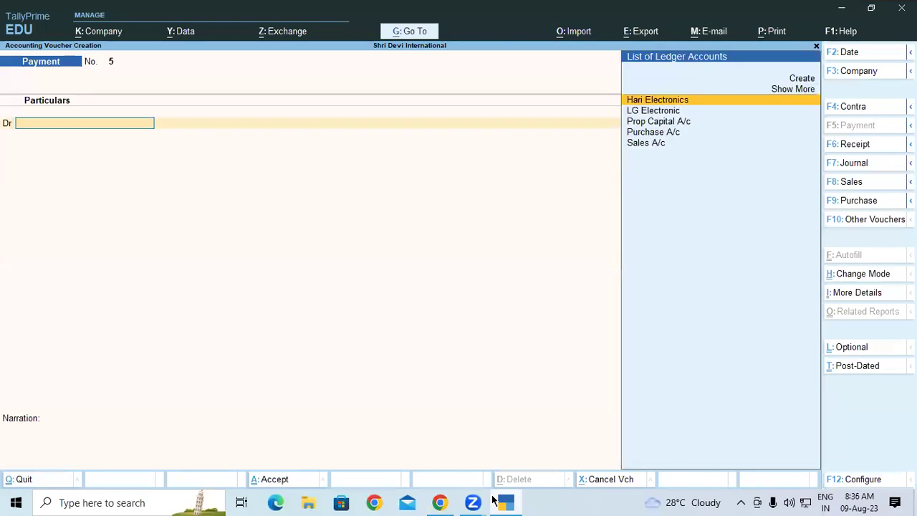
Open a purchase voucher dated 2-Apr-23 with supplier invoice number LG/016, checking the number against the course document.
{"action": "key", "text": "F9"}
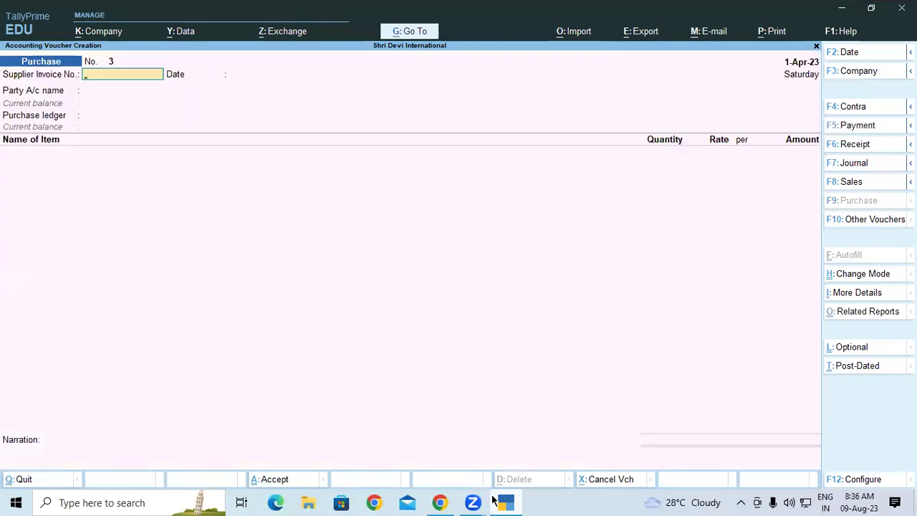
{"action": "key", "text": "F2"}
{"action": "key", "text": "Return"}
{"action": "type", "text": "G"}
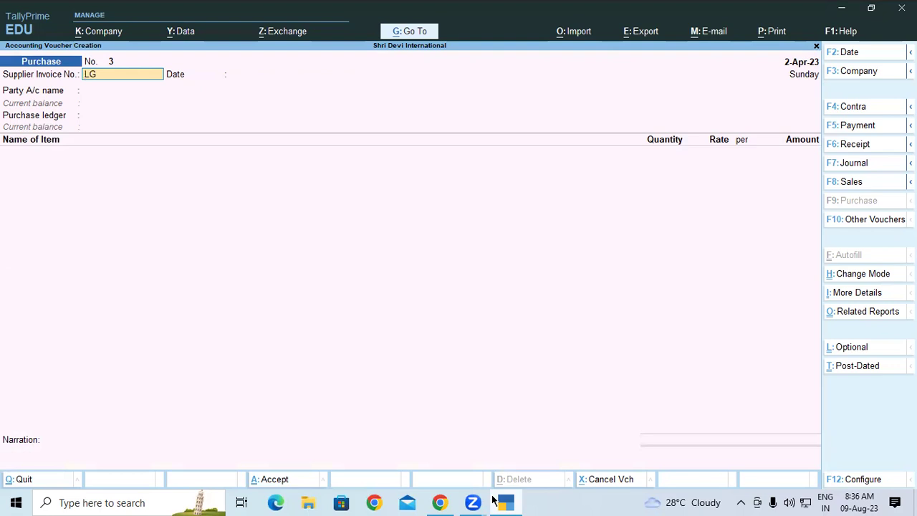
{"action": "type", "text": "/016"}
{"action": "left_click", "coordinate": [440, 502]}
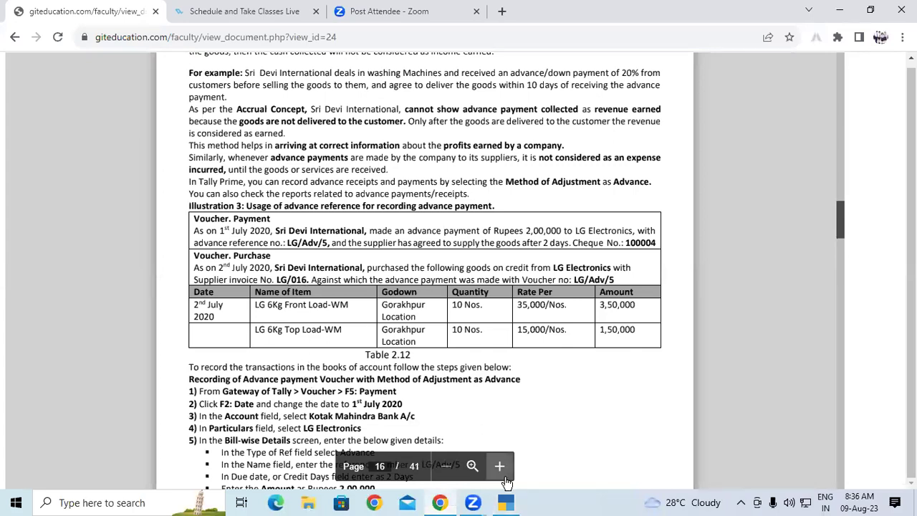
{"action": "left_click", "coordinate": [508, 501]}
{"action": "key", "text": "Return"}
{"action": "key", "text": "Return"}
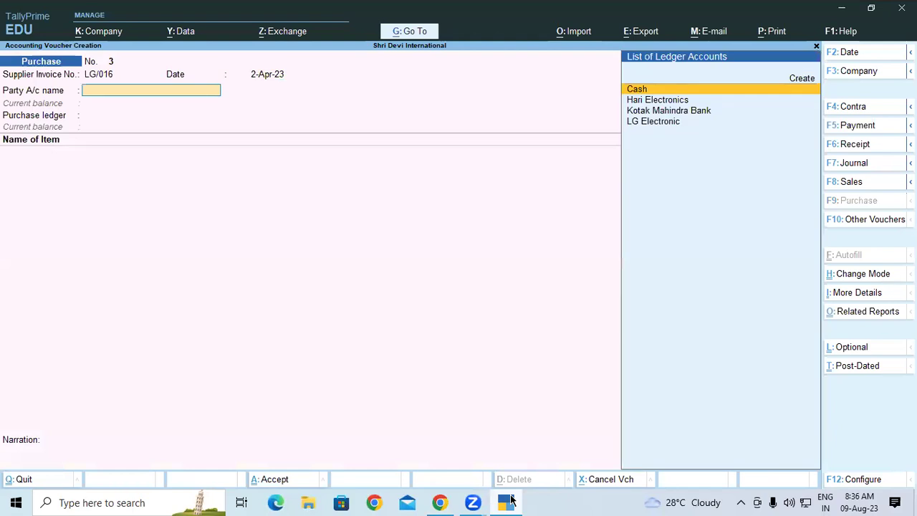
Choose LG Electronic as the party account with its default party details, and Purchase A/c as the purchase ledger.
{"action": "key", "text": "Down"}
{"action": "key", "text": "Down"}
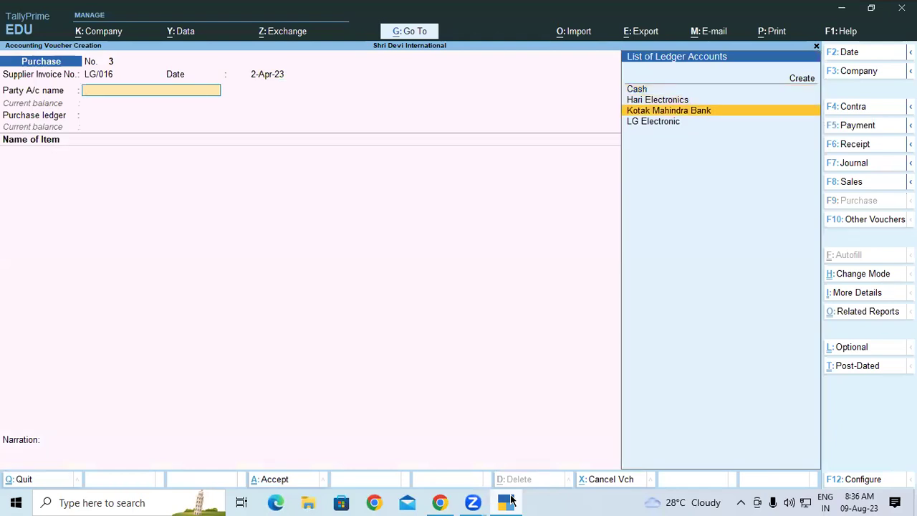
{"action": "key", "text": "Down"}
{"action": "key", "text": "Return"}
{"action": "key", "text": "Return"}
{"action": "key", "text": "Return"}
{"action": "key", "text": "Return"}
{"action": "key", "text": "Return"}
{"action": "key", "text": "Return"}
{"action": "key", "text": "Return"}
{"action": "key", "text": "Return"}
{"action": "key", "text": "Return"}
{"action": "key", "text": "Return"}
{"action": "key", "text": "Return"}
{"action": "key", "text": "Return"}
{"action": "key", "text": "Return"}
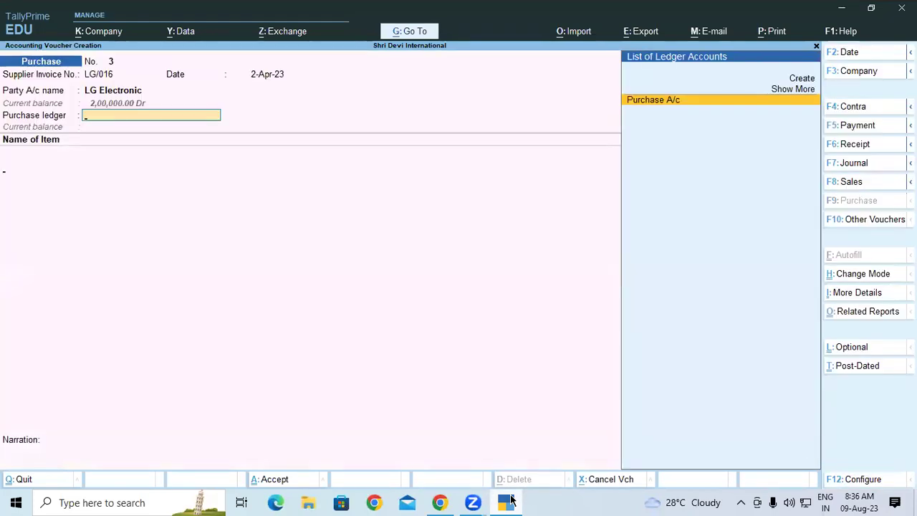
{"action": "key", "text": "Return"}
{"action": "left_click", "coordinate": [507, 501]}
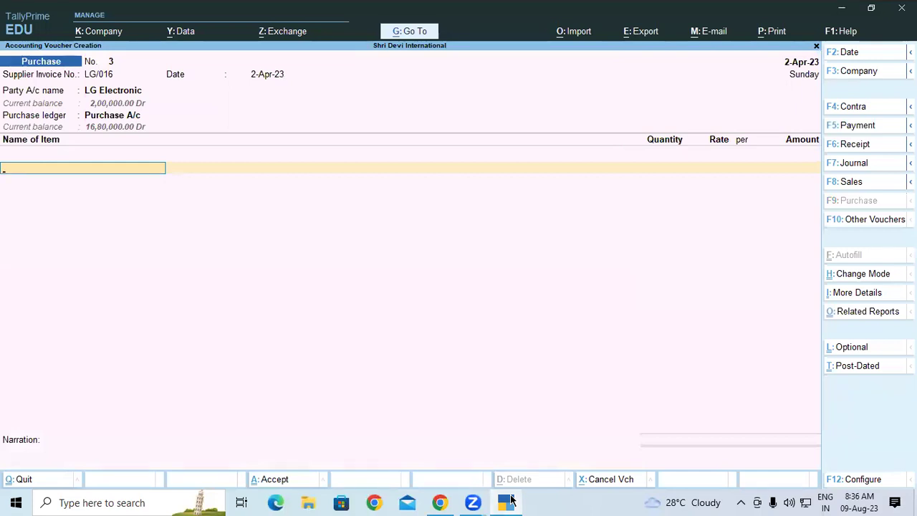
{"action": "left_click", "coordinate": [510, 500]}
Add the item LG 6 KG Front Load Wm to the purchase, allocating 10 NOS at 35,000 to the GKP godown.
{"action": "type", "text": "Lg"}
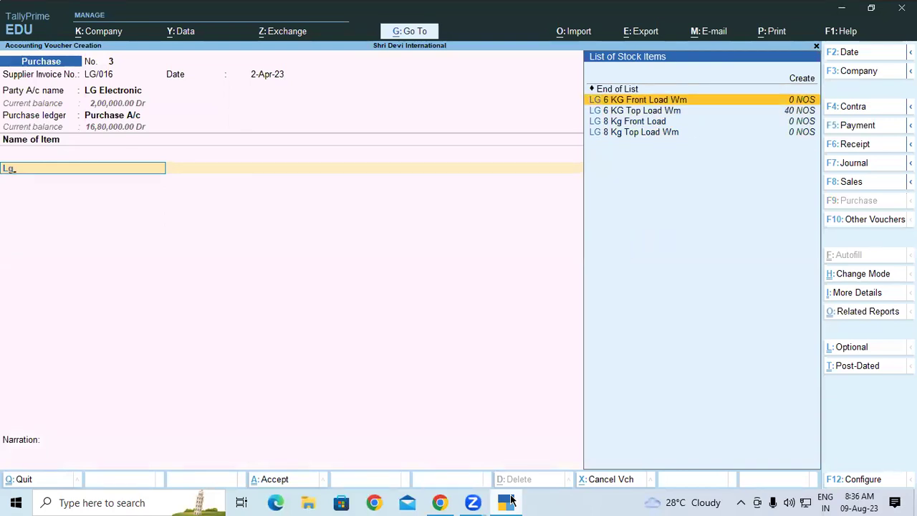
{"action": "key", "text": "Return"}
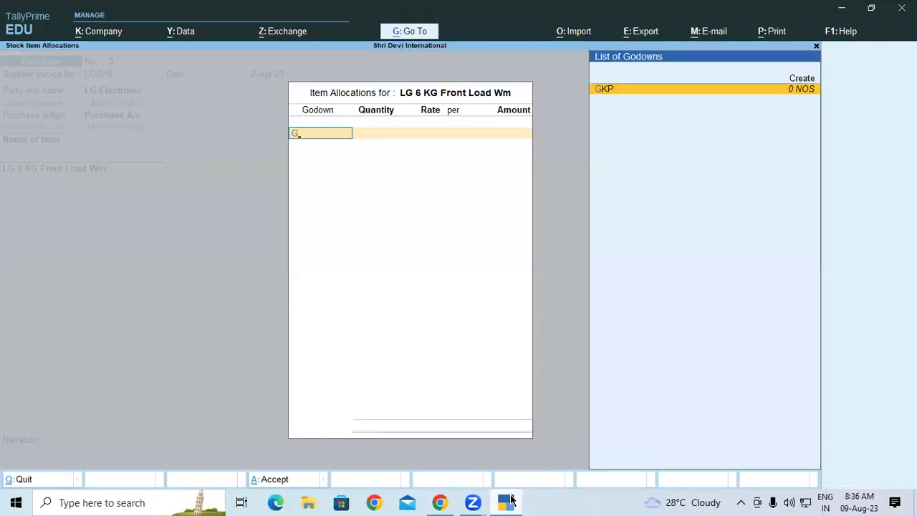
{"action": "key", "text": "Return"}
{"action": "type", "text": "10 NOS"}
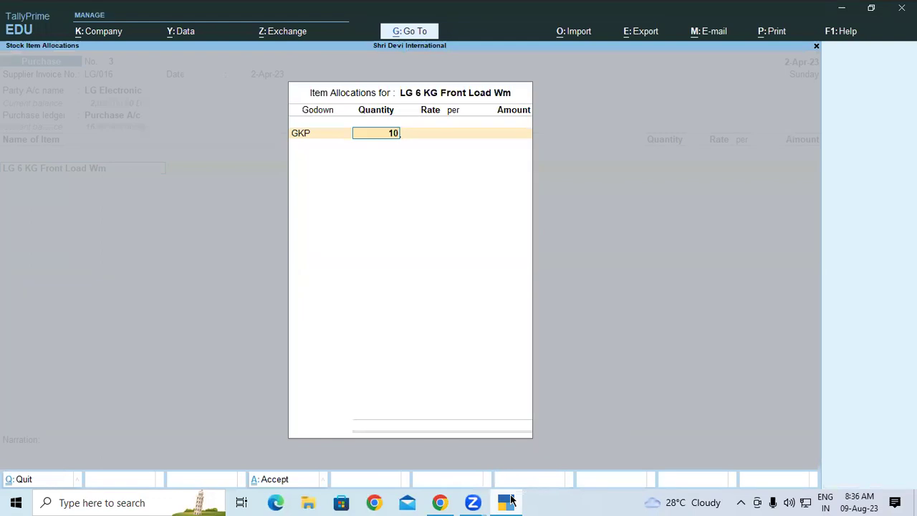
{"action": "key", "text": "Return"}
{"action": "key", "text": "Return"}
{"action": "key", "text": "Return"}
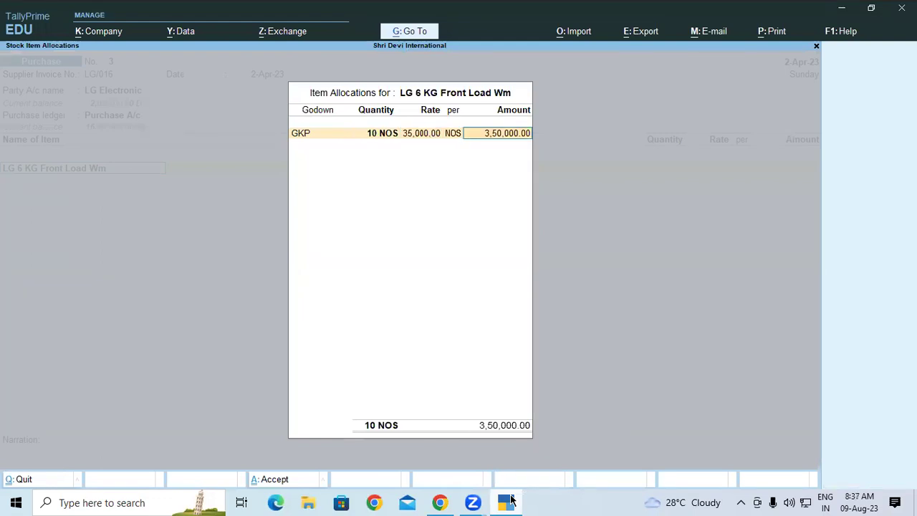
{"action": "key", "text": "Return"}
{"action": "key", "text": "Return"}
{"action": "key", "text": "Return"}
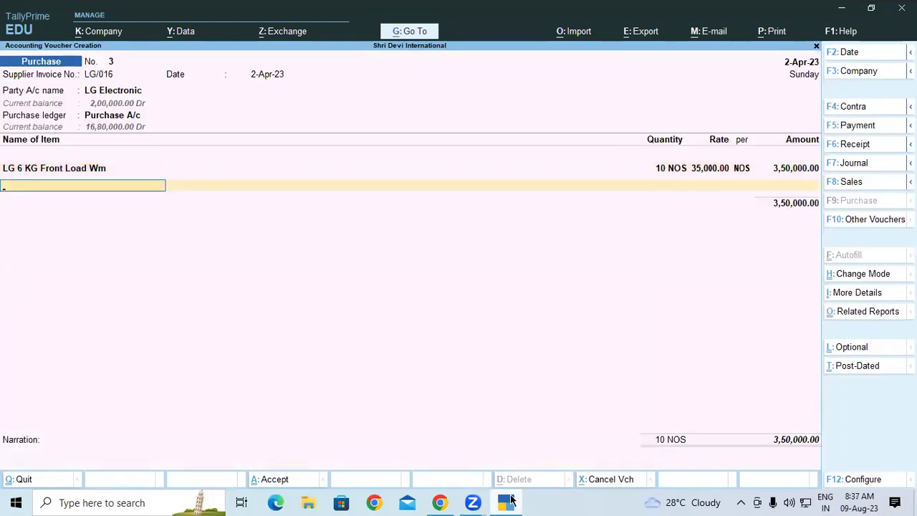
Add the item LG 6 KG Top Load Wm, allocating 10 NOS at 15,000 to the GKP godown.
{"action": "type", "text": "Lg"}
{"action": "key", "text": "Down"}
{"action": "key", "text": "Down"}
{"action": "key", "text": "Return"}
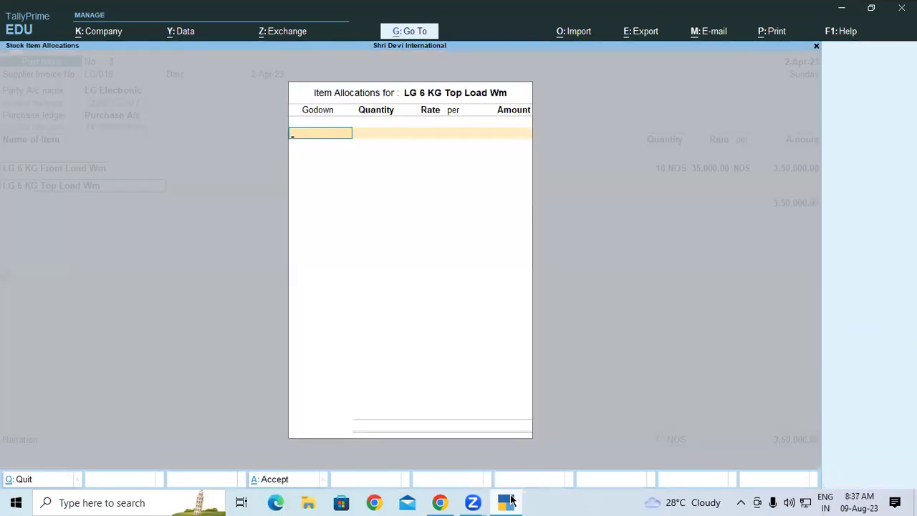
{"action": "key", "text": "Return"}
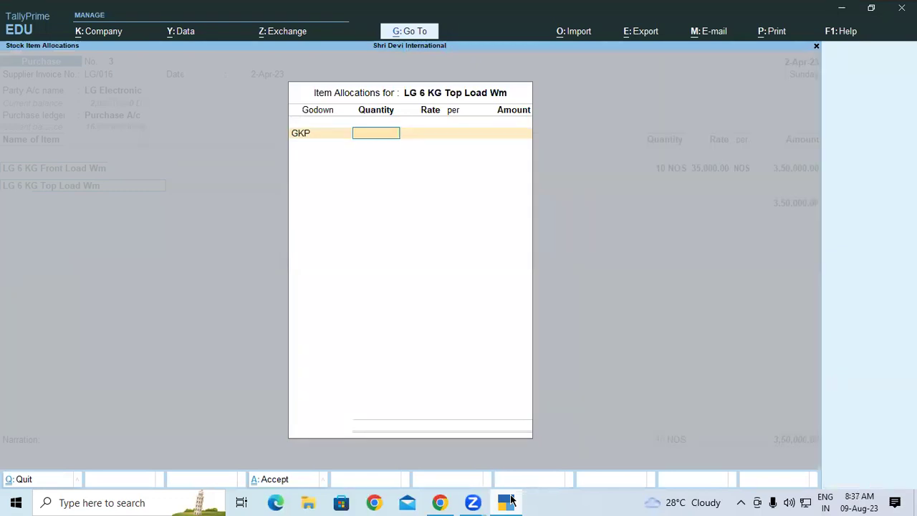
{"action": "type", "text": "10"}
{"action": "key", "text": "Return"}
{"action": "key", "text": "Return"}
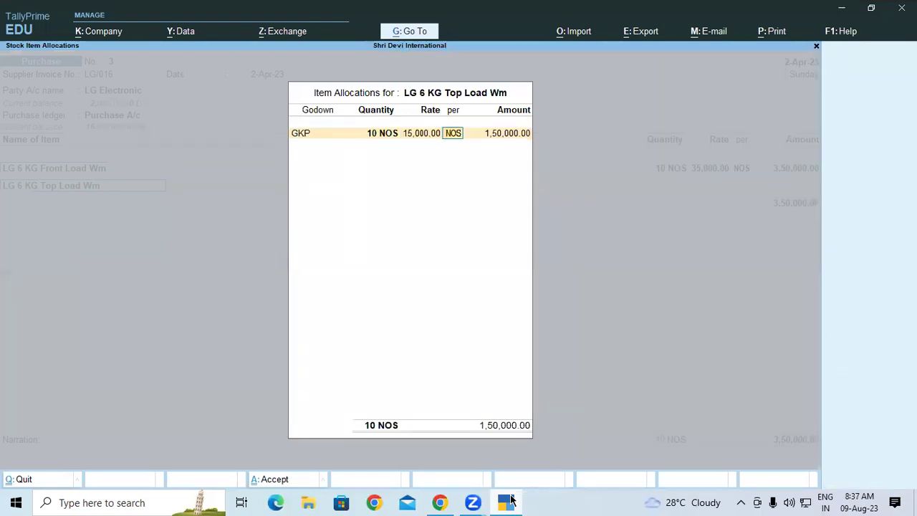
{"action": "key", "text": "Return"}
{"action": "key", "text": "Return"}
{"action": "key", "text": "Return"}
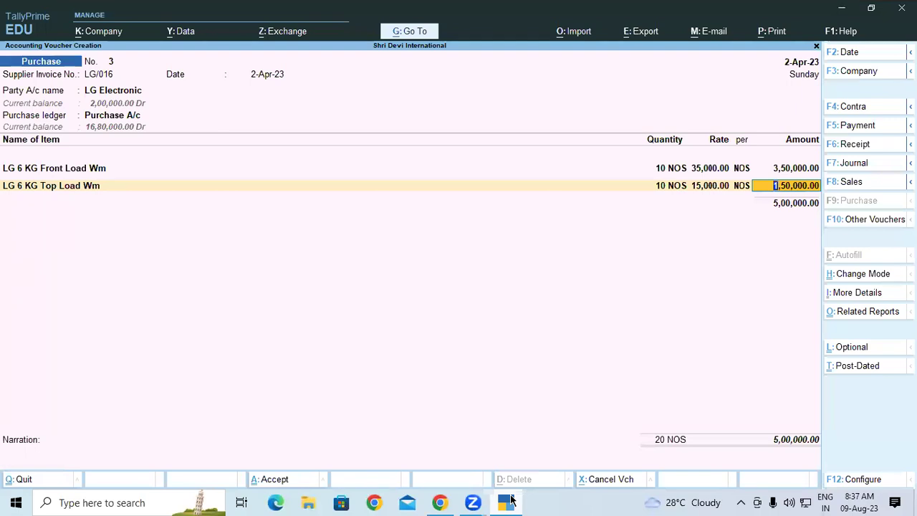
{"action": "key", "text": "Return"}
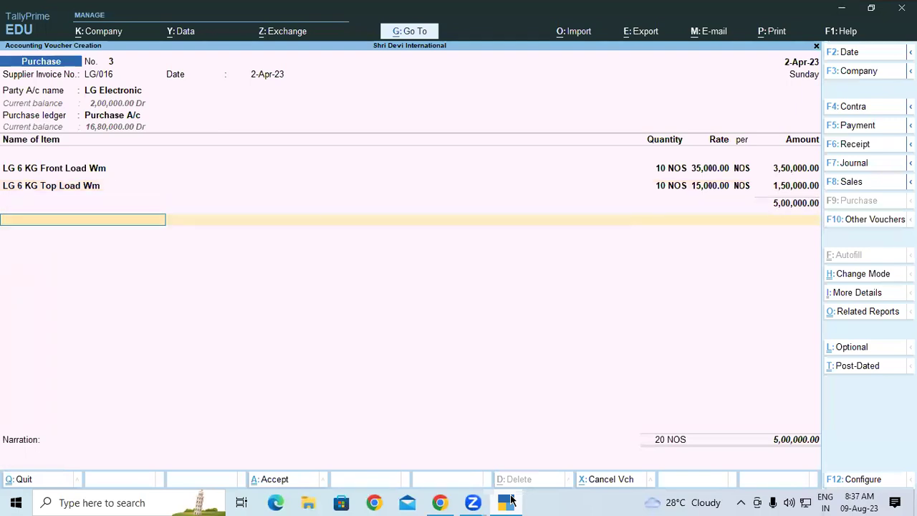
End the item list to reach LG Electronic's bill-wise details, and check the course document for the advance reference.
{"action": "key", "text": "Return"}
{"action": "key", "text": "Return"}
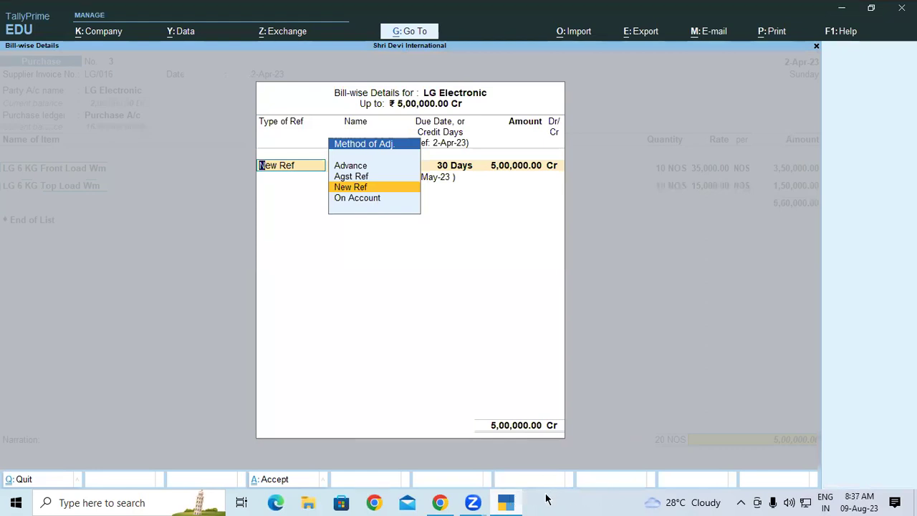
{"action": "left_click", "coordinate": [439, 502]}
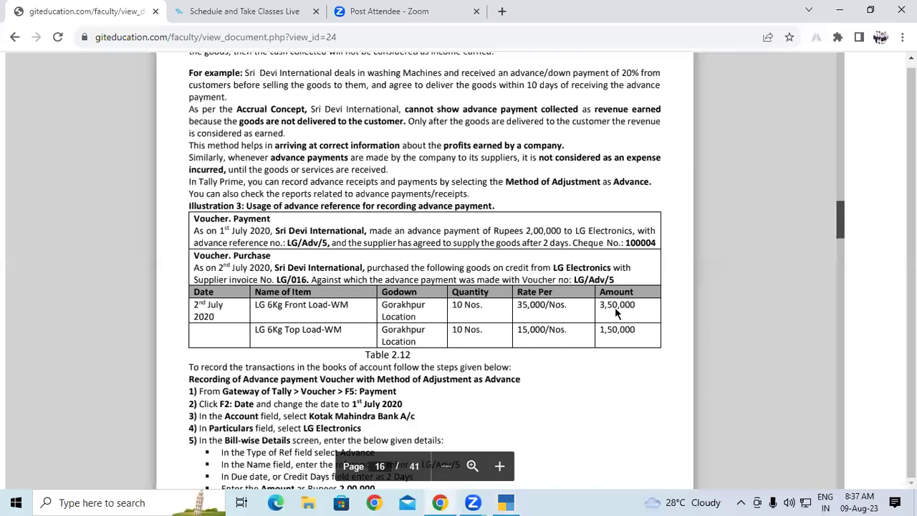
{"action": "scroll", "coordinate": [841, 219], "scroll_direction": "down", "scroll_amount": 4}
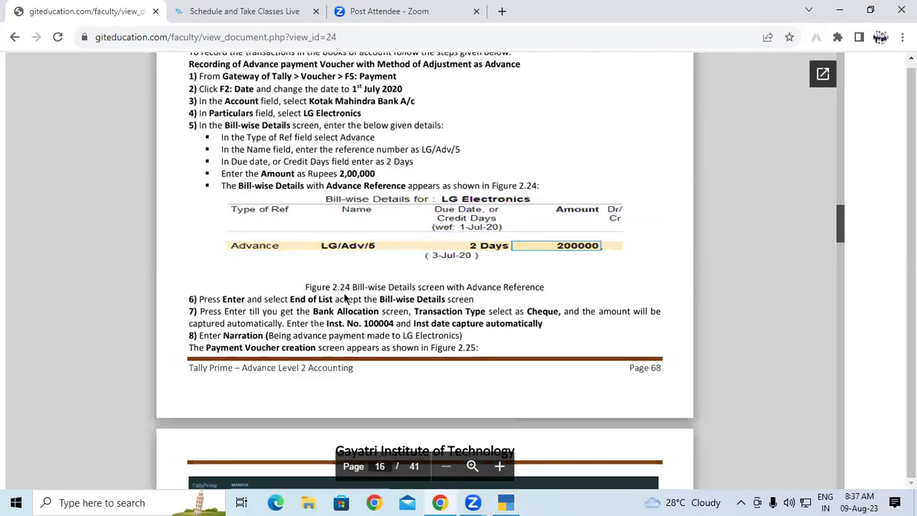
{"action": "left_click", "coordinate": [509, 501]}
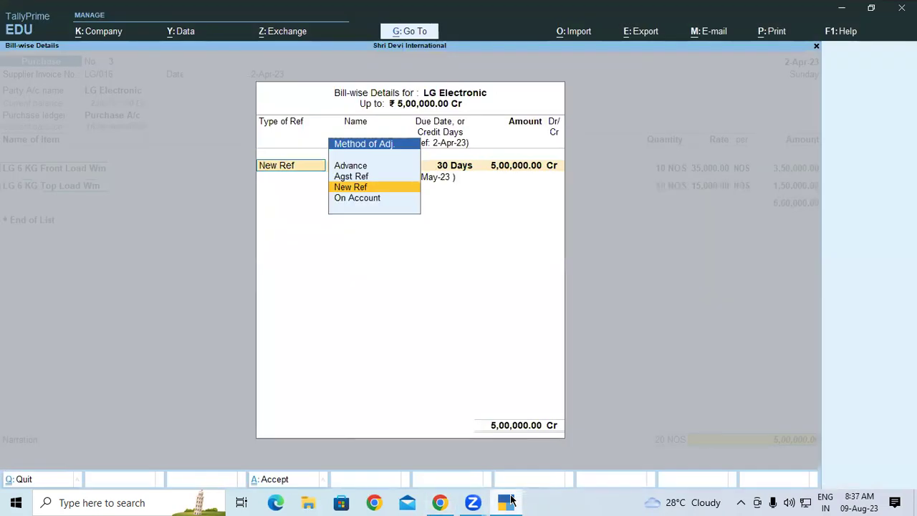
Set the first bill reference to Advance with an amount of 200000, and add a New Ref LG/016 for the balance.
{"action": "key", "text": "Up"}
{"action": "key", "text": "Up"}
{"action": "key", "text": "Return"}
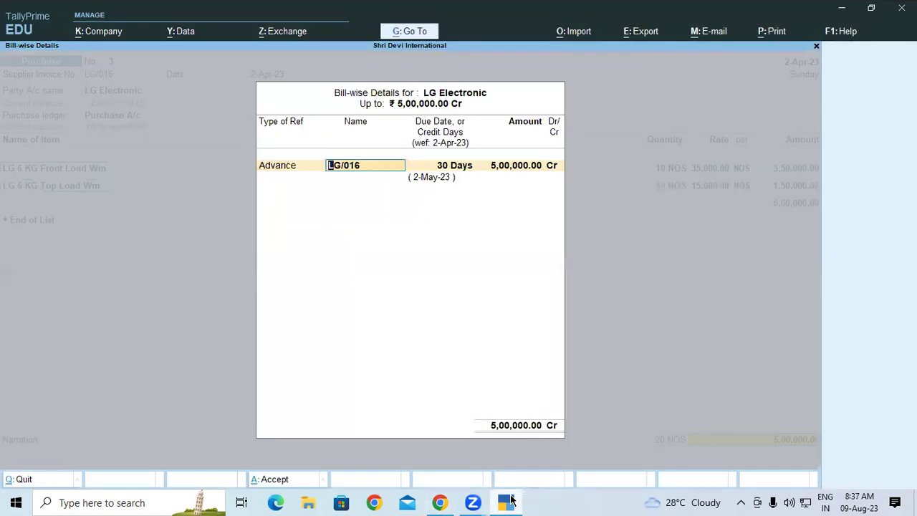
{"action": "key", "text": "Return"}
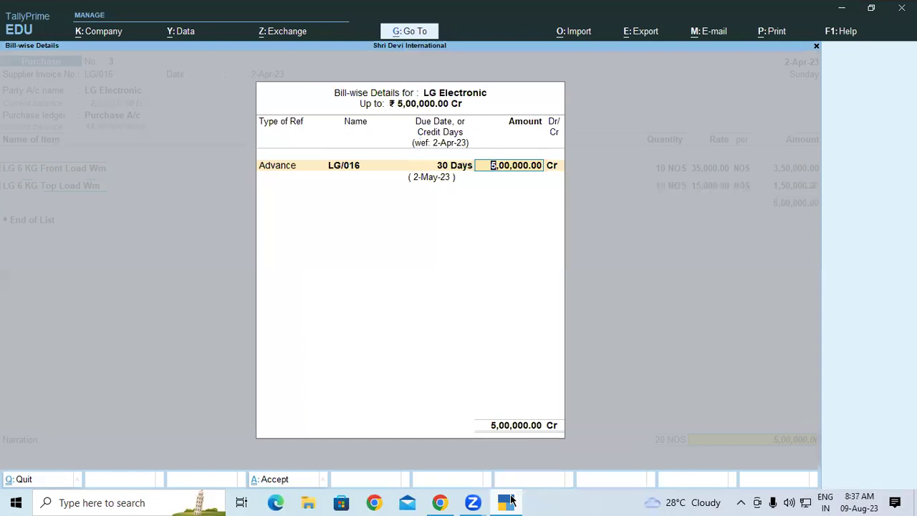
{"action": "type", "text": "200000"}
{"action": "key", "text": "Return"}
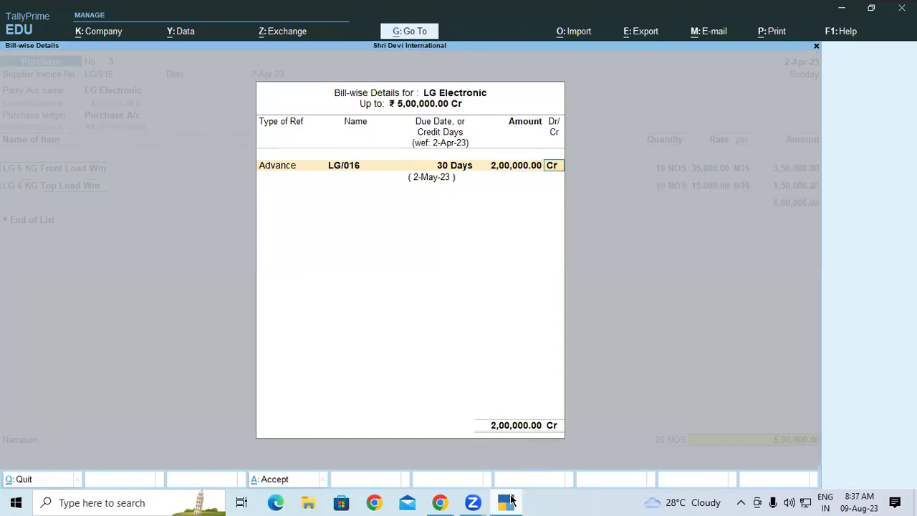
{"action": "key", "text": "Return"}
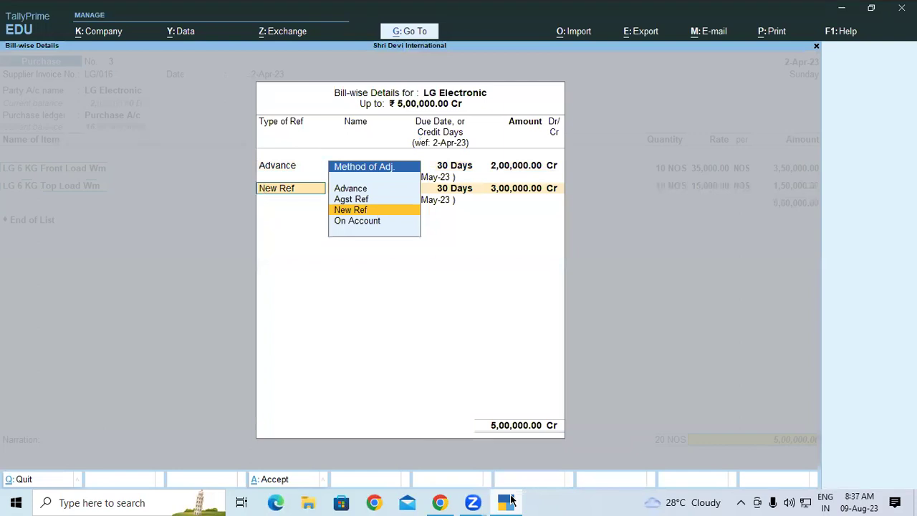
{"action": "key", "text": "Return"}
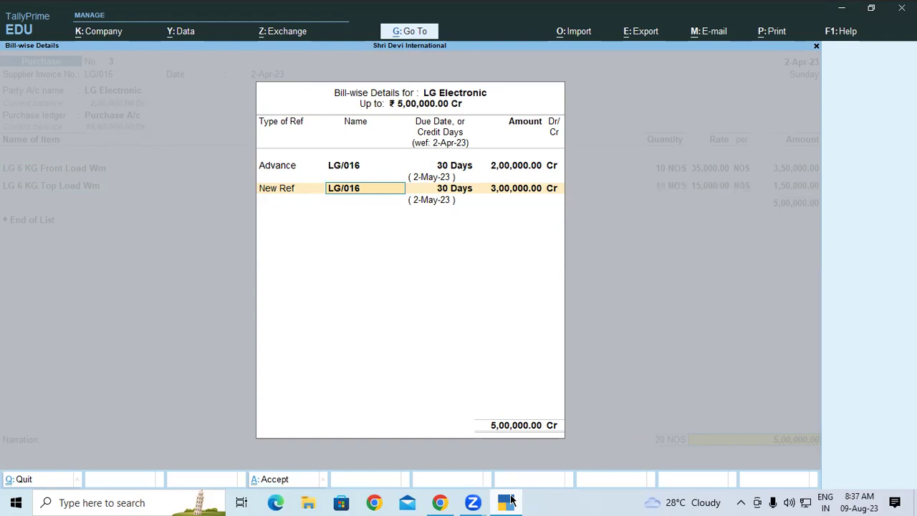
Rename the Advance bill reference to LG/Adv/5, keeping its amount and the New Ref line's name and credit days.
{"action": "left_click", "coordinate": [361, 165]}
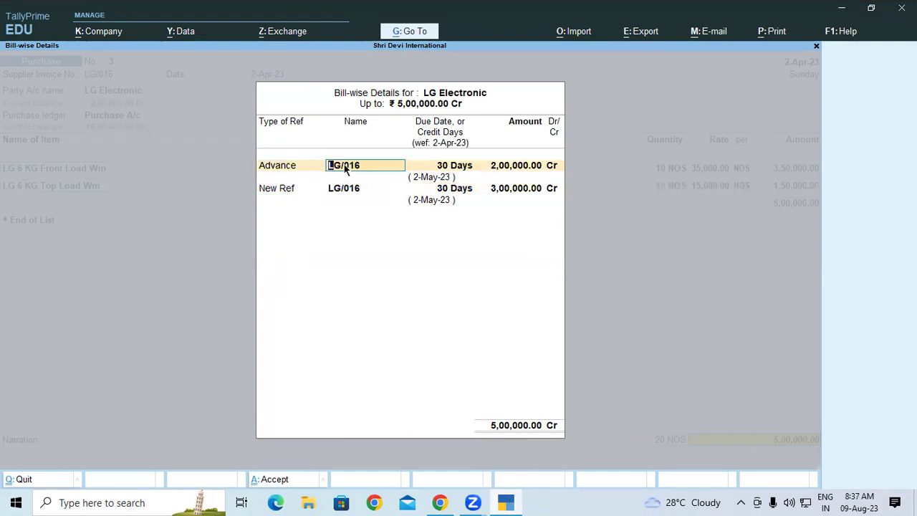
{"action": "key", "text": "BackSpace"}
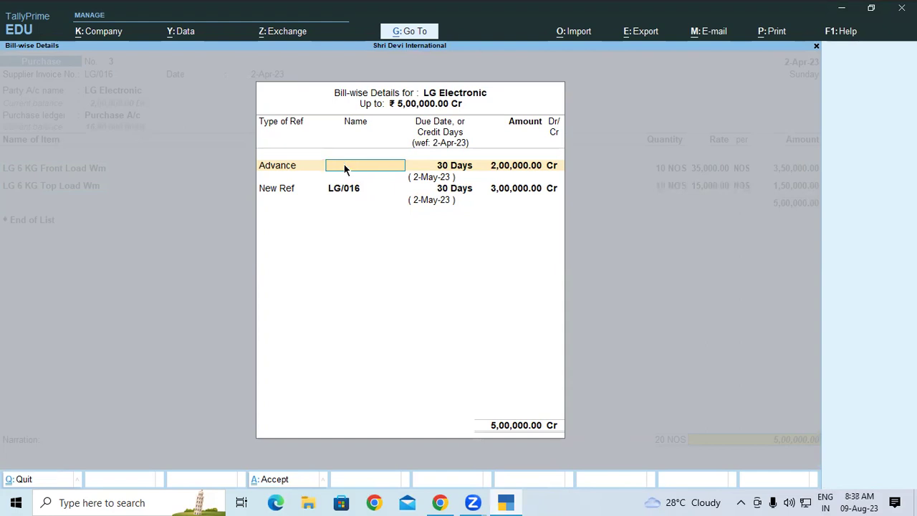
{"action": "type", "text": "LG/Adv/5"}
{"action": "key", "text": "Return"}
{"action": "key", "text": "Return"}
{"action": "key", "text": "Return"}
{"action": "key", "text": "Return"}
{"action": "key", "text": "Return"}
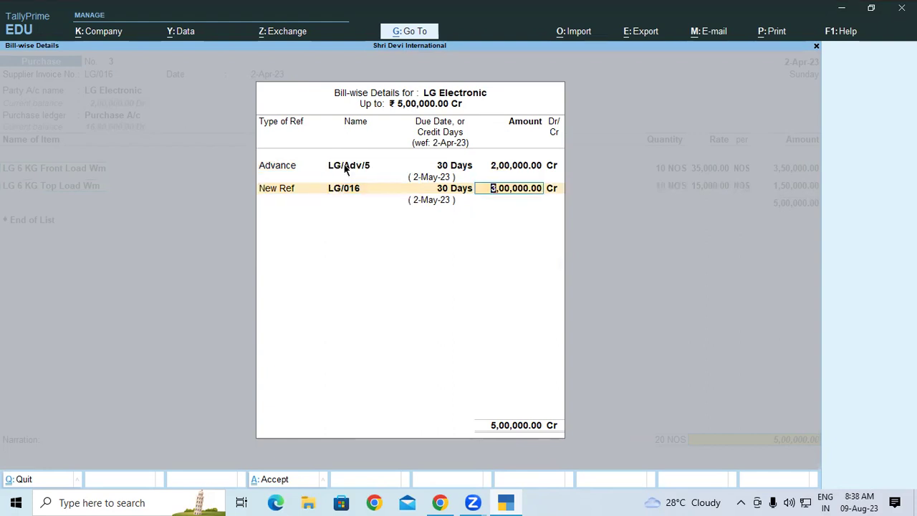
Examine the course document's bill-wise details example for the LG Electronics purchase voucher.
{"action": "left_click", "coordinate": [440, 502]}
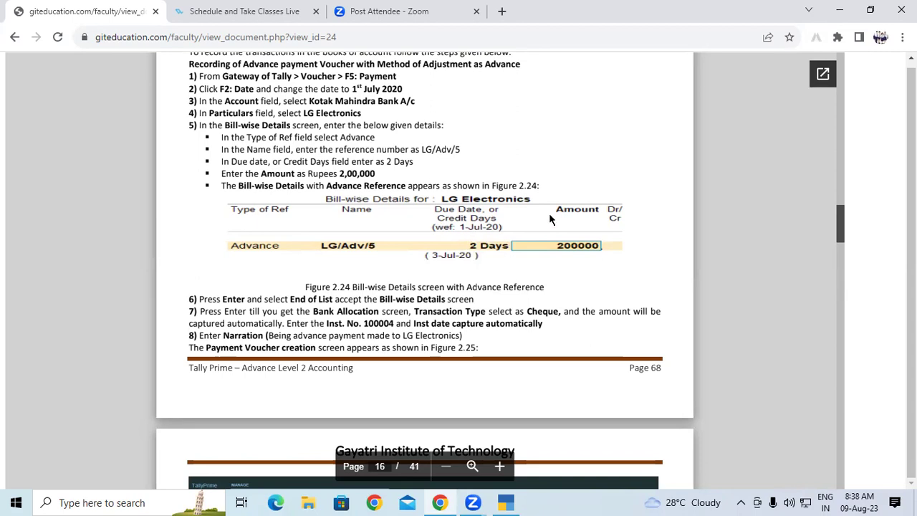
{"action": "scroll", "coordinate": [840, 227], "scroll_direction": "down", "scroll_amount": 3}
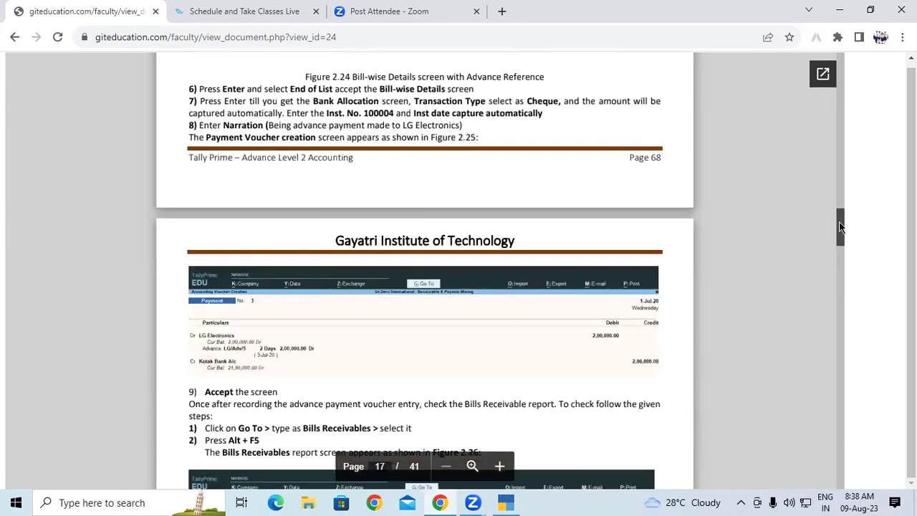
{"action": "scroll", "coordinate": [840, 227], "scroll_direction": "down", "scroll_amount": 3}
{"action": "scroll", "coordinate": [839, 231], "scroll_direction": "down", "scroll_amount": 3}
{"action": "scroll", "coordinate": [838, 232], "scroll_direction": "down", "scroll_amount": 9}
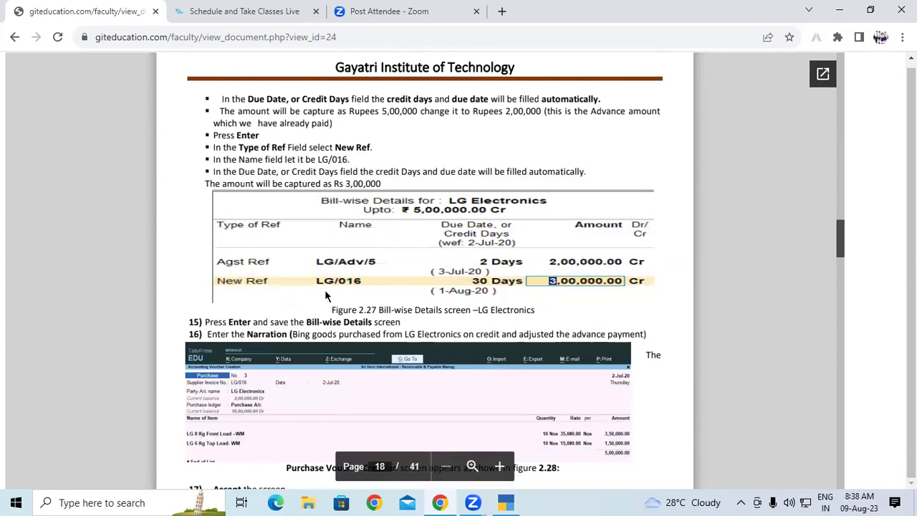